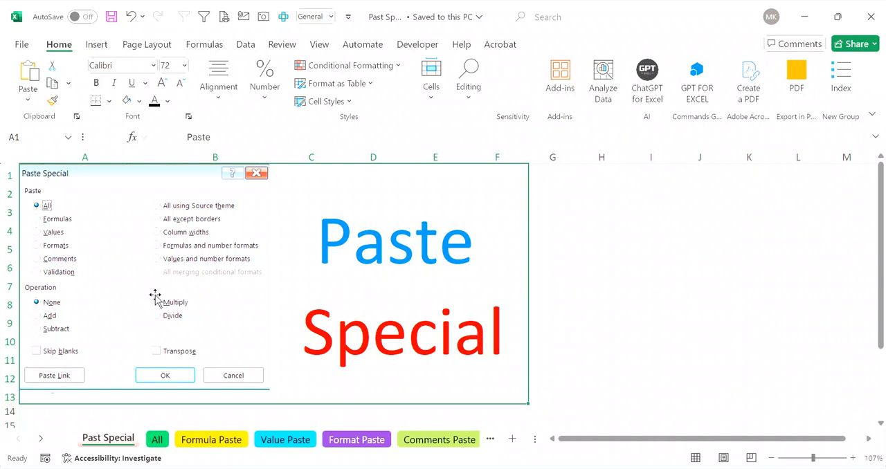
# Step: Copy the table on the All sheet and create a new blank workbook
pyautogui.click(158, 440)
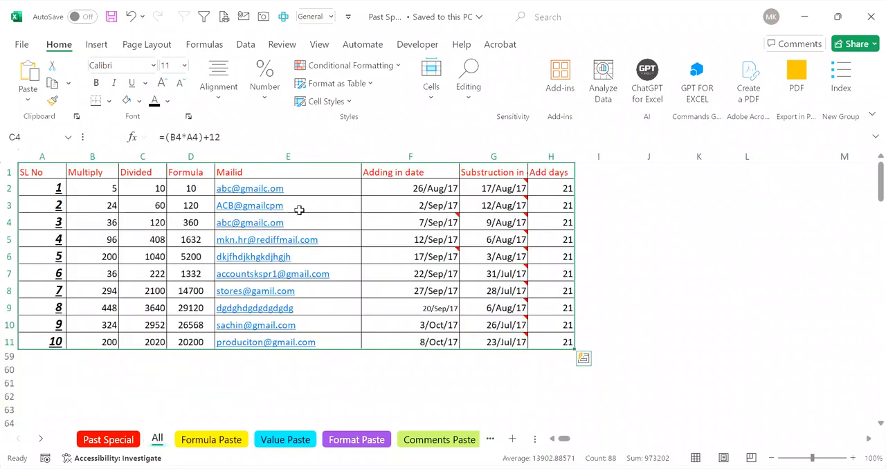
pyautogui.click(348, 288)
pyautogui.hotkey('ctrl', 'c')
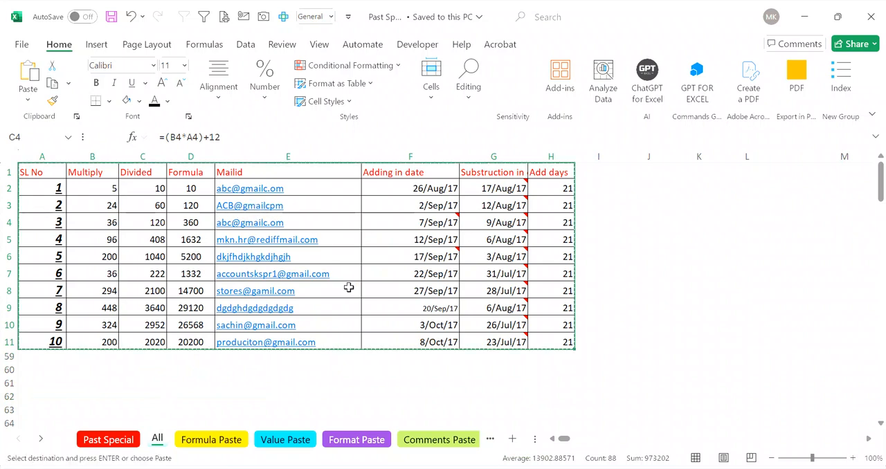
pyautogui.hotkey('ctrl', 'n')
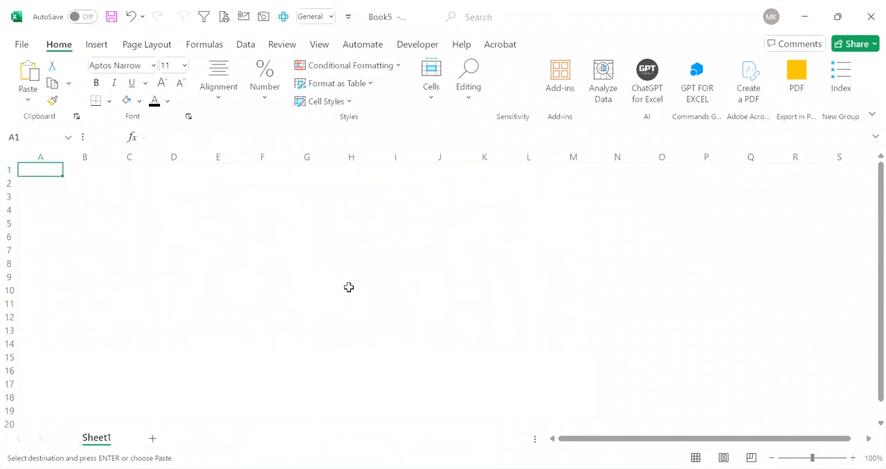
# Step: Paste the copied table normally at A1 of the new workbook and widen the Mailid and Adding in date columns
pyautogui.hotkey('ctrl', 'v')
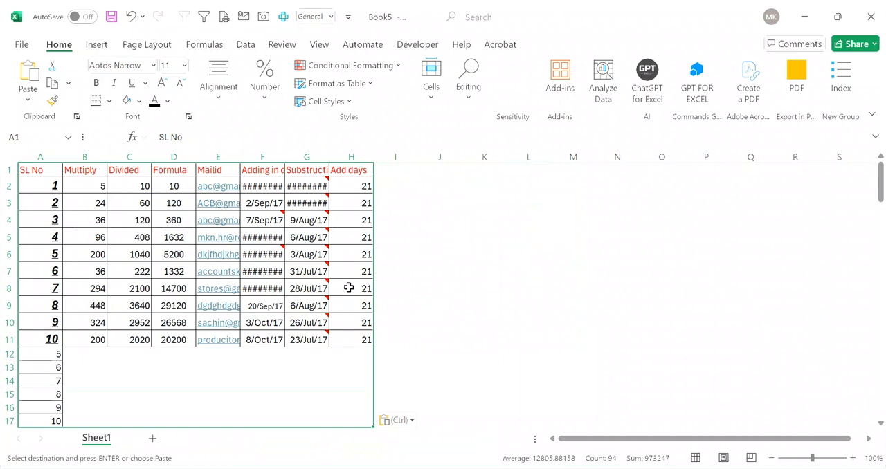
pyautogui.hotkey('alt', 'Tab')
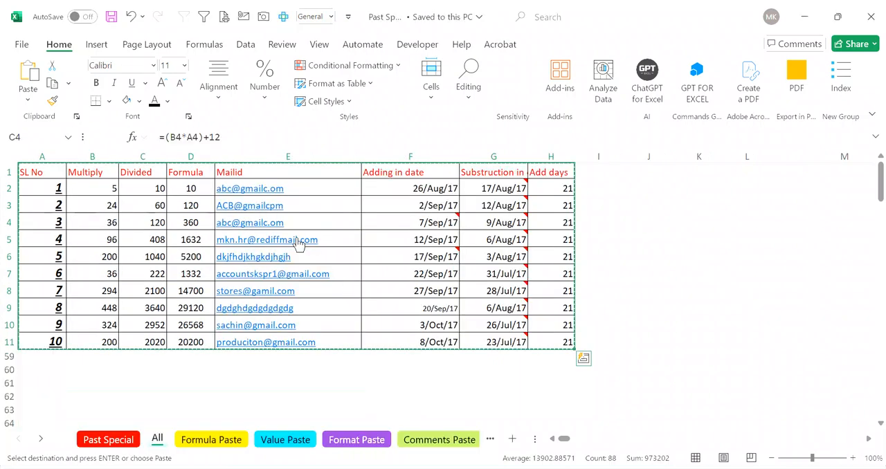
pyautogui.hotkey('alt', 'Tab')
pyautogui.hotkey('ctrl', 'v')
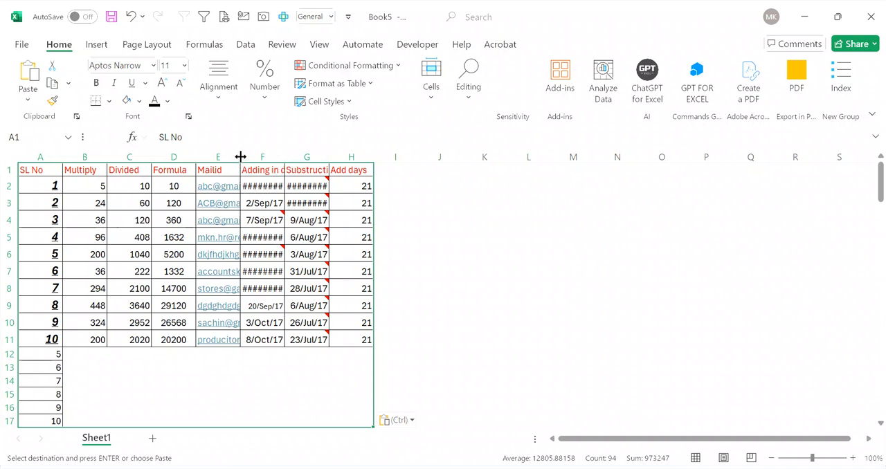
pyautogui.moveTo(240, 156); pyautogui.dragTo(341, 160)
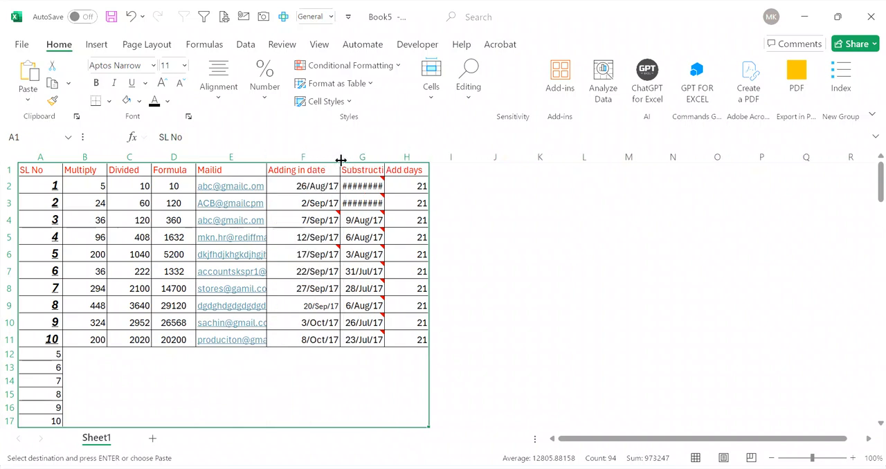
# Step: Undo the column widening and the normal paste in the new workbook
pyautogui.hotkey('ctrl', 'z')
pyautogui.hotkey('ctrl', 'z')
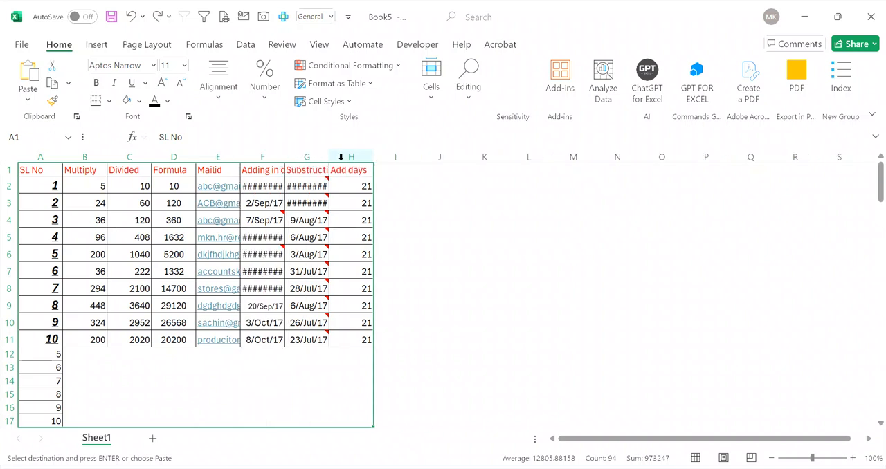
pyautogui.hotkey('ctrl', 'z')
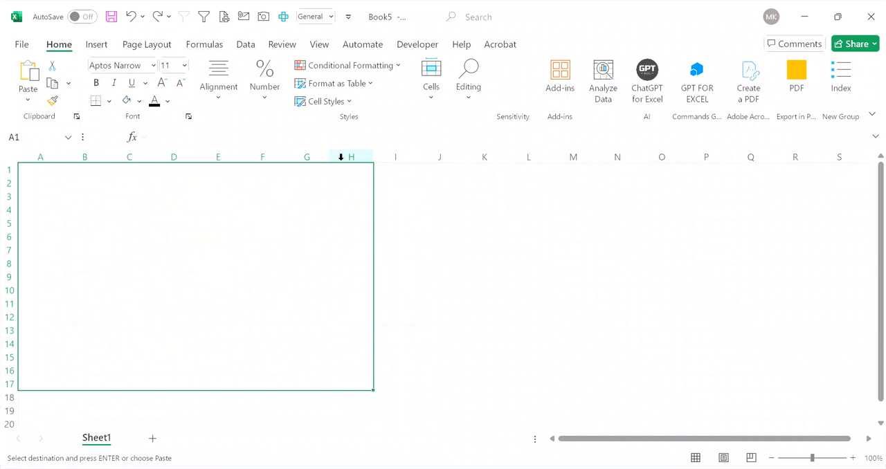
# Step: Paste only the column widths of the copied table into the new workbook with Paste Special
pyautogui.hotkey('ctrl', 'alt', 'v')
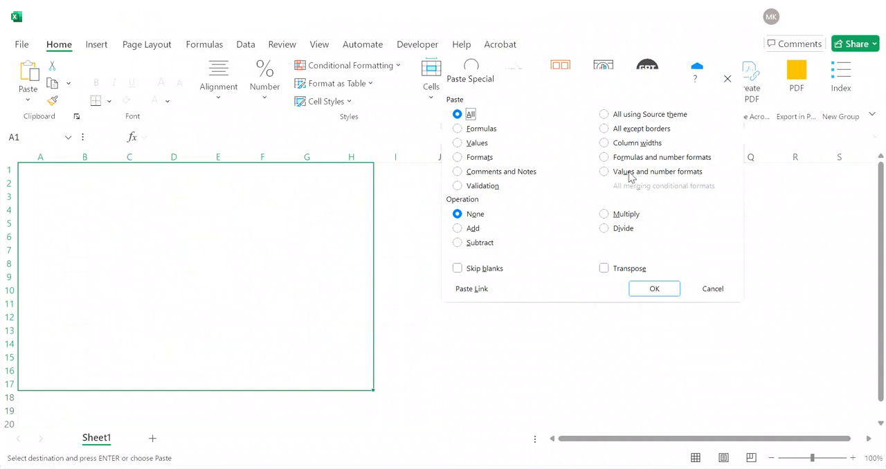
pyautogui.click(626, 145)
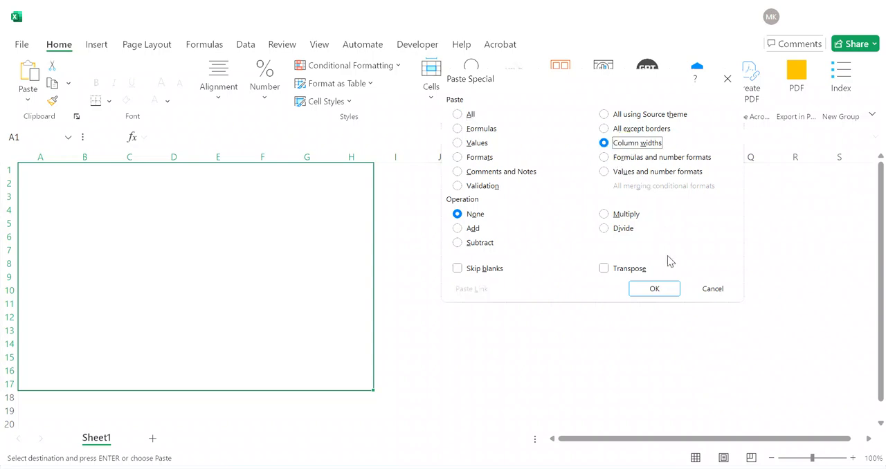
pyautogui.click(654, 288)
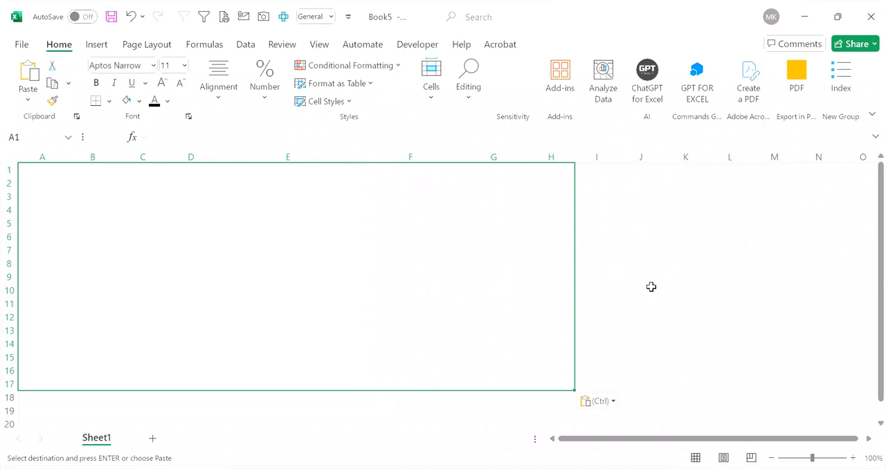
# Step: Compare the new workbook with the source sheet and paste the full copied table at A1 of Sheet1
pyautogui.hotkey('alt', 'Tab')
pyautogui.hotkey('alt', 'Tab')
pyautogui.hotkey('alt', 'Tab')
pyautogui.hotkey('ctrl', 'v')
pyautogui.hotkey('alt', 'Tab')
pyautogui.hotkey('alt', 'Tab')
pyautogui.hotkey('ctrl', 'v')
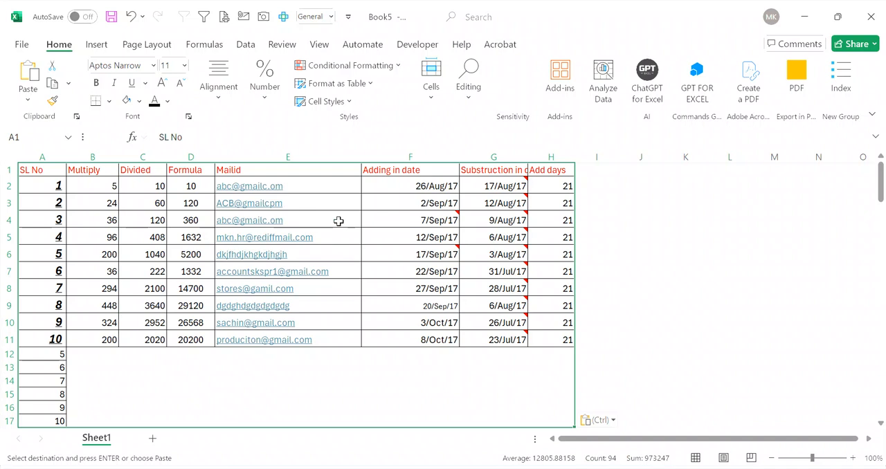
# Step: Return to the source workbook, open the Formula Paste sheet and look through the Shift Name column of the attendance table
pyautogui.hotkey('alt', 'Tab')
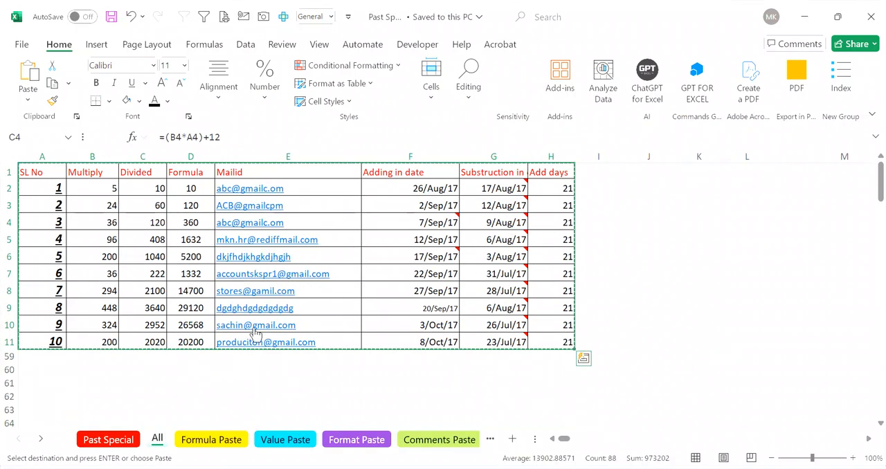
pyautogui.click(218, 441)
pyautogui.click(249, 360)
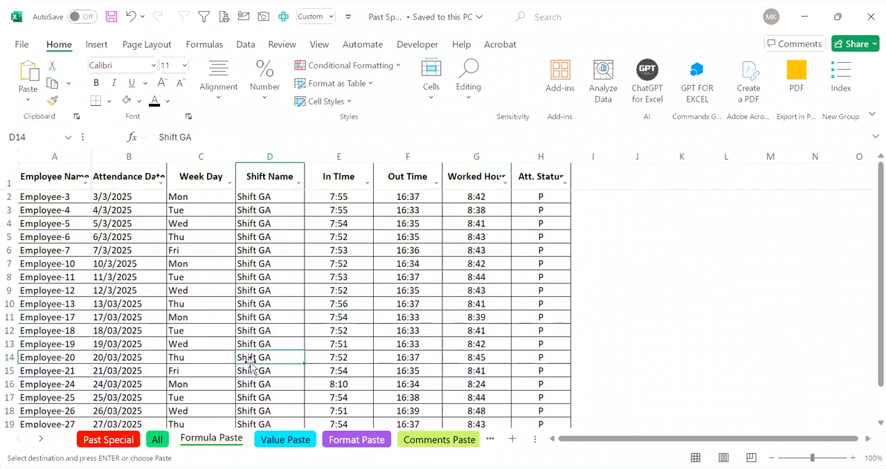
pyautogui.hotkey('ctrl', 'Up')
pyautogui.press('Down')
pyautogui.hotkey('ctrl', 'Down')
pyautogui.press('Down')
pyautogui.press('Up')
pyautogui.press('Up')
pyautogui.hotkey('ctrl', 'Up')
pyautogui.press('Down')
pyautogui.press('Down')
pyautogui.press('Down')
pyautogui.press('Down')
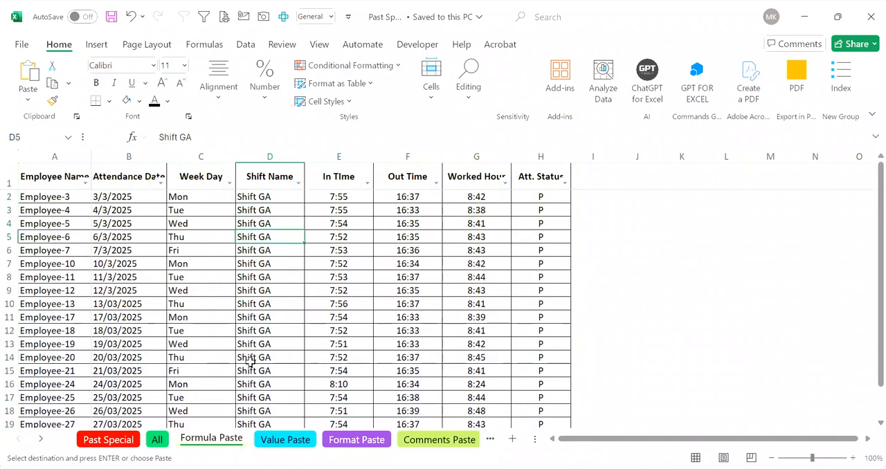
# Step: Examine the formula in the first Worked Hour cell, G2, leaving it as it is
pyautogui.press('Right')
pyautogui.press('Right')
pyautogui.press('Right')
pyautogui.press('Left')
pyautogui.press('Left')
pyautogui.press('Right')
pyautogui.press('Right')
pyautogui.hotkey('ctrl', 'Up')
pyautogui.press('Down')
pyautogui.press('F2')
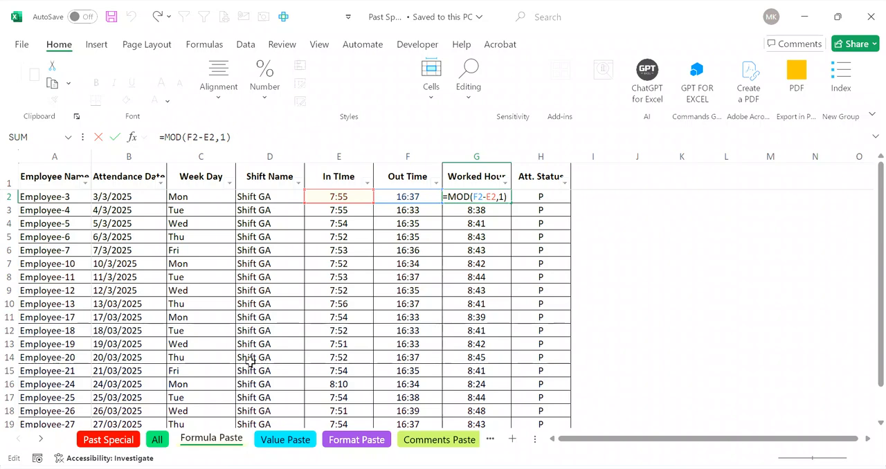
pyautogui.hotkey('ctrl', 'Return')
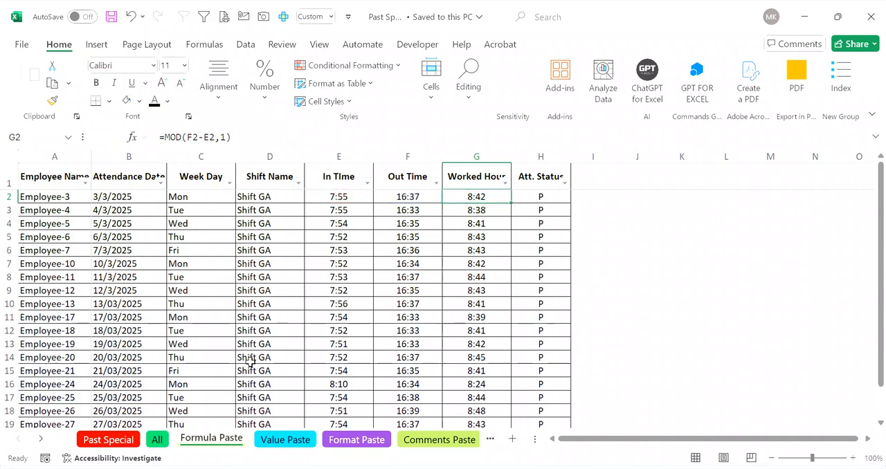
# Step: Copy the Worked Hour formula in G2 and paste it normally into G3:G19
pyautogui.hotkey('ctrl', 'c')
pyautogui.press('Down')
pyautogui.hotkey('ctrl', 'shift', 'Down')
pyautogui.hotkey('ctrl', 'v')
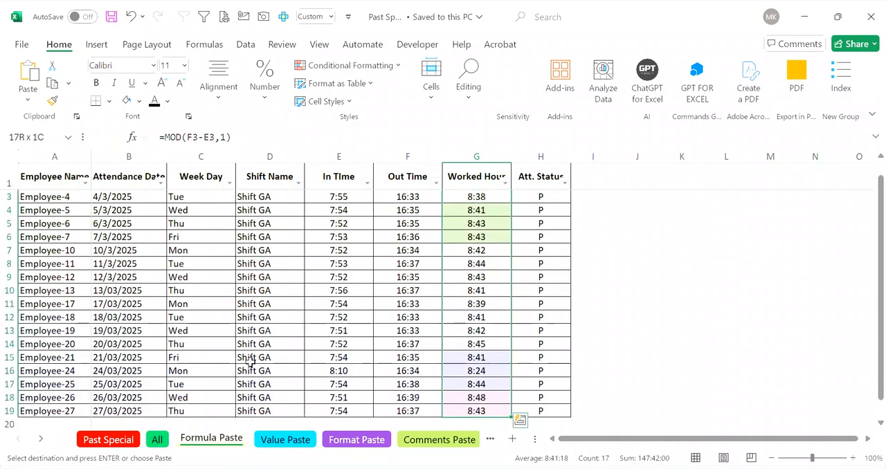
# Step: Examine the pasted formulas down the Worked Hour column
pyautogui.press('Down')
pyautogui.press('Down')
pyautogui.press('Down')
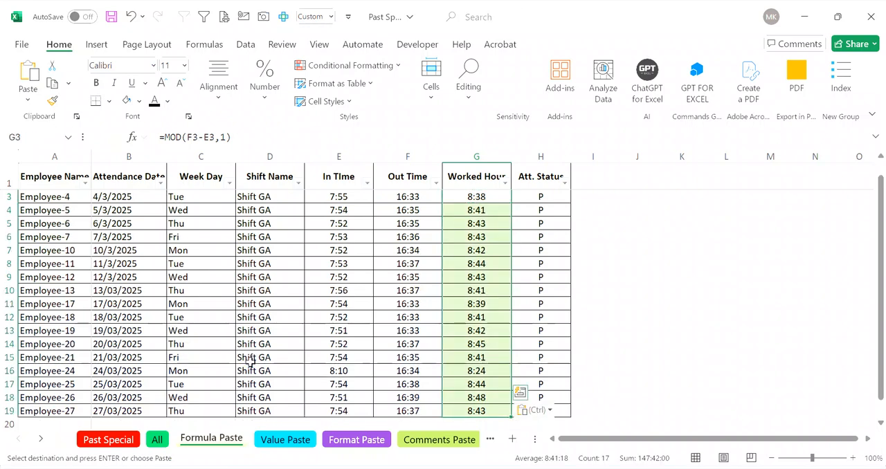
pyautogui.hotkey('ctrl', 'Down')
pyautogui.press('Up')
pyautogui.press('Up')
pyautogui.hotkey('ctrl', 'Up')
pyautogui.press('Down')
pyautogui.press('Down')
pyautogui.press('Down')
pyautogui.press('Down')
pyautogui.press('Down')
pyautogui.press('Down')
pyautogui.press('Down')
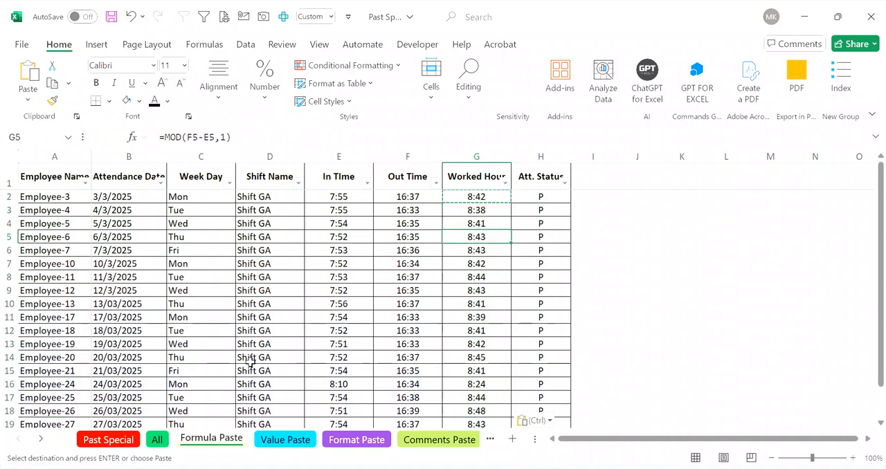
# Step: Undo the normal paste in the Worked Hour column and return to G2
pyautogui.hotkey('ctrl', 'z')
pyautogui.hotkey('ctrl', 'Up')
pyautogui.press('Down')
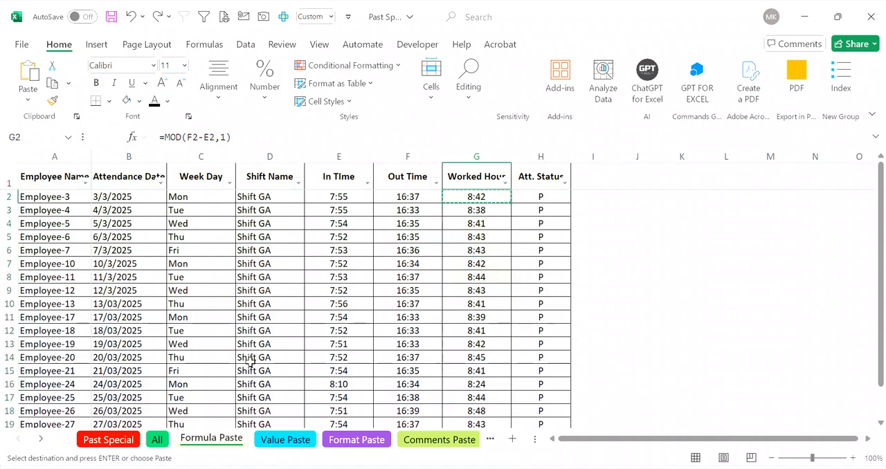
# Step: Paste only the formula copied from G2 into G2:G19 using the Formulas option of Paste Special
pyautogui.hotkey('ctrl', 'shift', 'Down')
pyautogui.hotkey('ctrl', 'v')
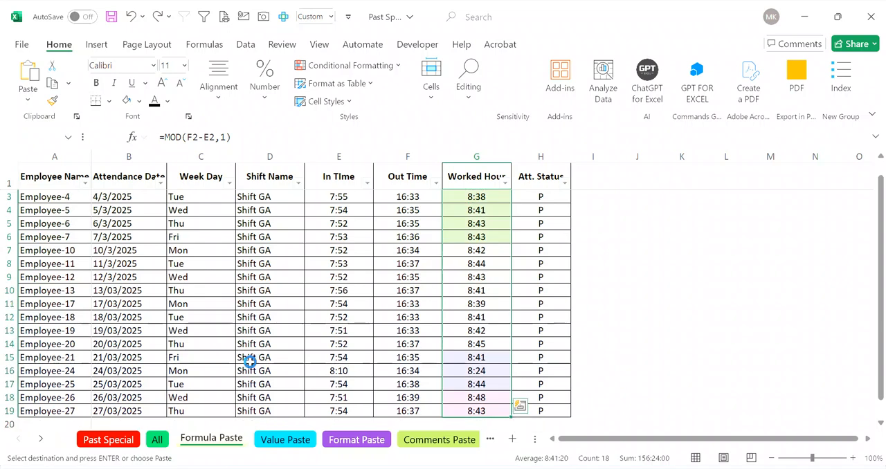
pyautogui.hotkey('ctrl', 'alt', 'v')
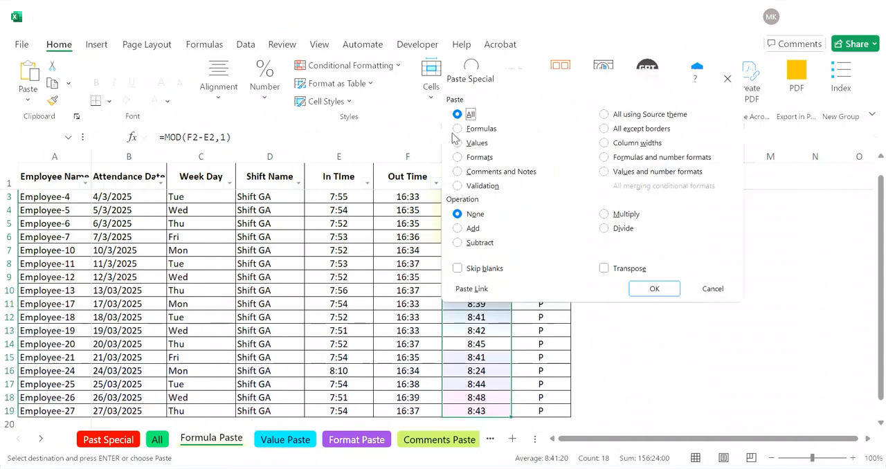
pyautogui.click(481, 129)
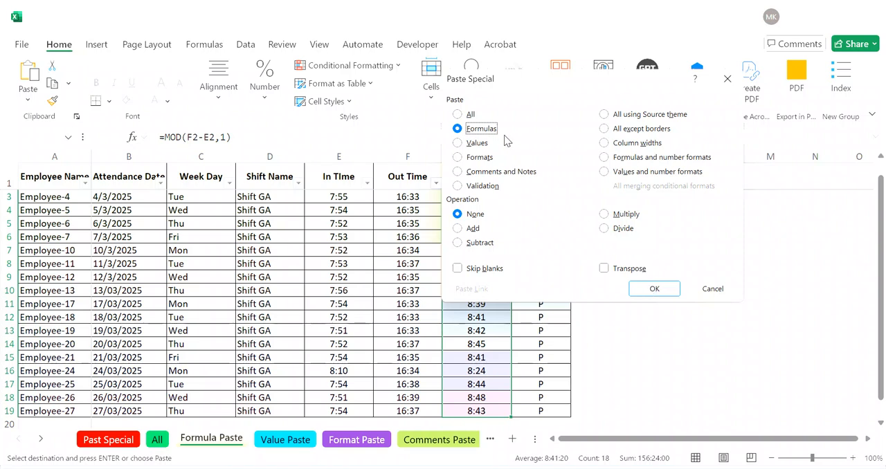
pyautogui.click(651, 289)
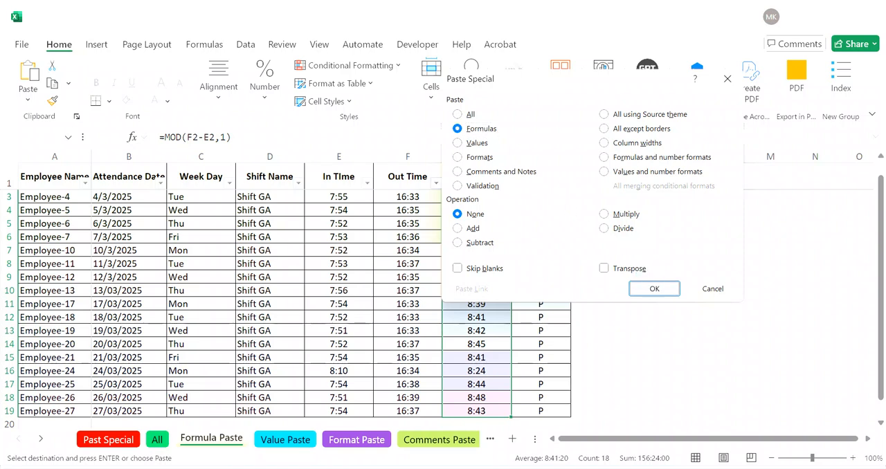
# Step: Check the row references in the Worked Hour formulas at several rows after the formulas-only paste
pyautogui.click(484, 263)
pyautogui.press('Down')
pyautogui.press('Down')
pyautogui.press('Down')
pyautogui.press('Down')
pyautogui.press('Down')
pyautogui.press('Down')
pyautogui.press('Down')
pyautogui.press('Down')
pyautogui.press('Down')
pyautogui.hotkey('ctrl', 'Up')
pyautogui.press('Down')
pyautogui.press('Down')
pyautogui.press('Down')
pyautogui.press('Down')
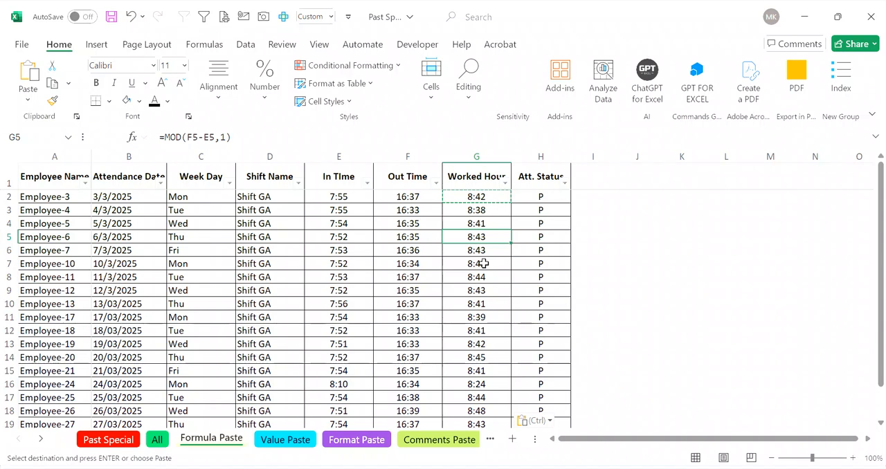
pyautogui.click(484, 264)
pyautogui.press('Down')
pyautogui.press('Down')
pyautogui.press('Down')
pyautogui.press('Down')
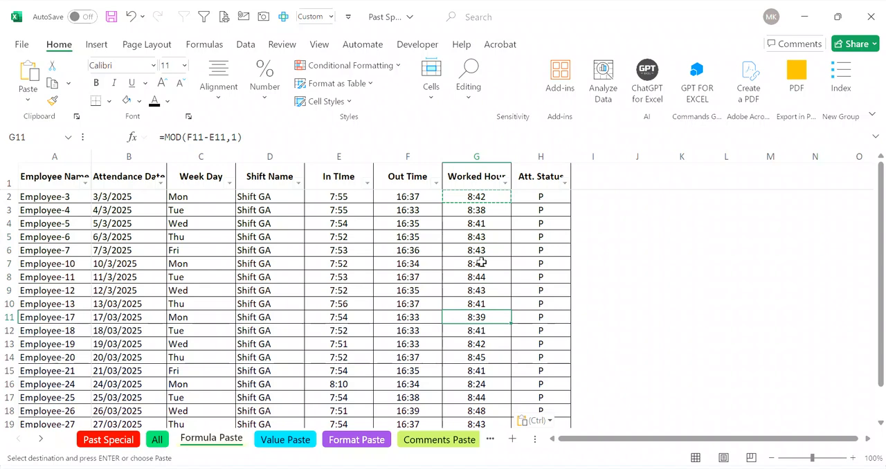
# Step: Open the Value Paste sheet and examine the entries at the start of its Worked Hour column
pyautogui.click(287, 441)
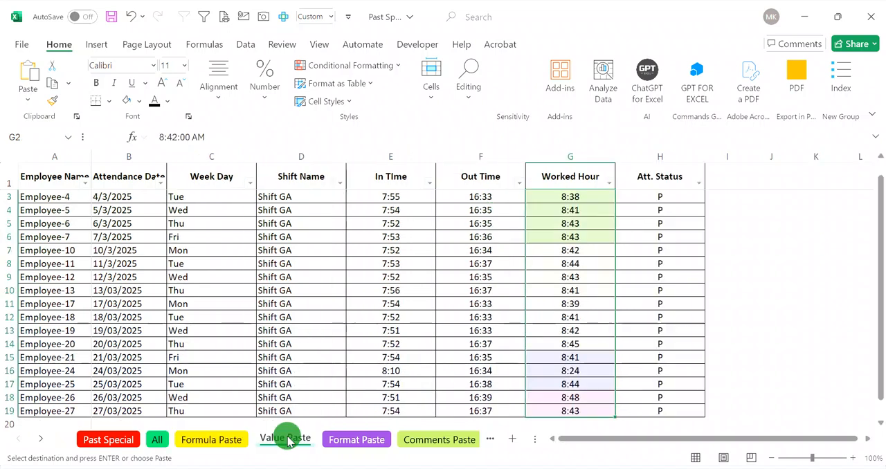
pyautogui.click(543, 330)
pyautogui.hotkey('ctrl', 'Up')
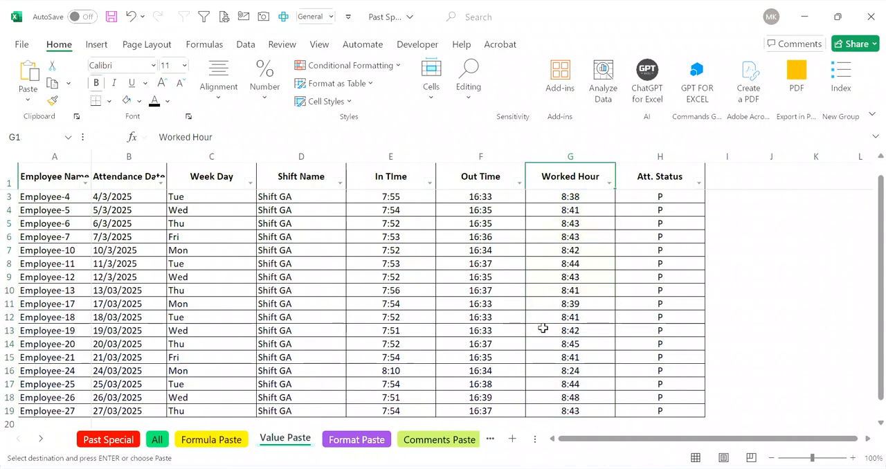
pyautogui.press('Down')
pyautogui.press('Down')
pyautogui.press('Down')
pyautogui.press('Down')
pyautogui.hotkey('ctrl', 'Up')
pyautogui.press('Down')
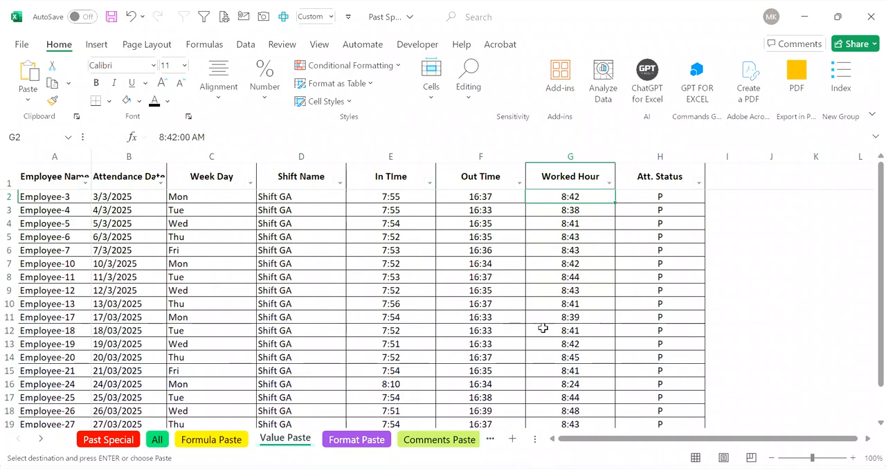
# Step: Enter the formula =MOD(F2-E2,1) in Worked Hour cell G2 and copy that cell
pyautogui.write('=mod')
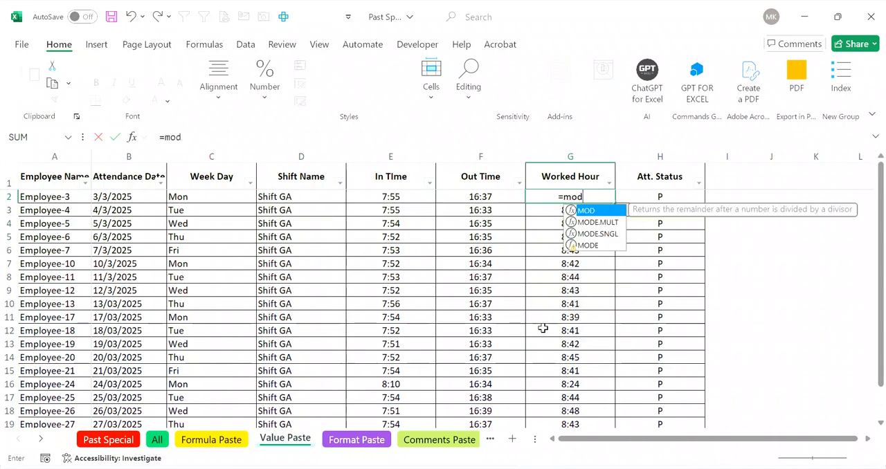
pyautogui.press('Tab')
pyautogui.press('Left')
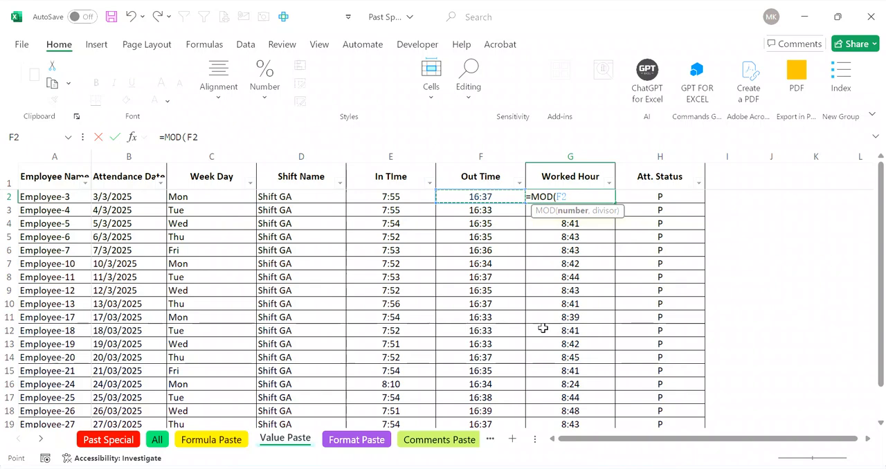
pyautogui.write('-')
pyautogui.press('Left')
pyautogui.press('Left')
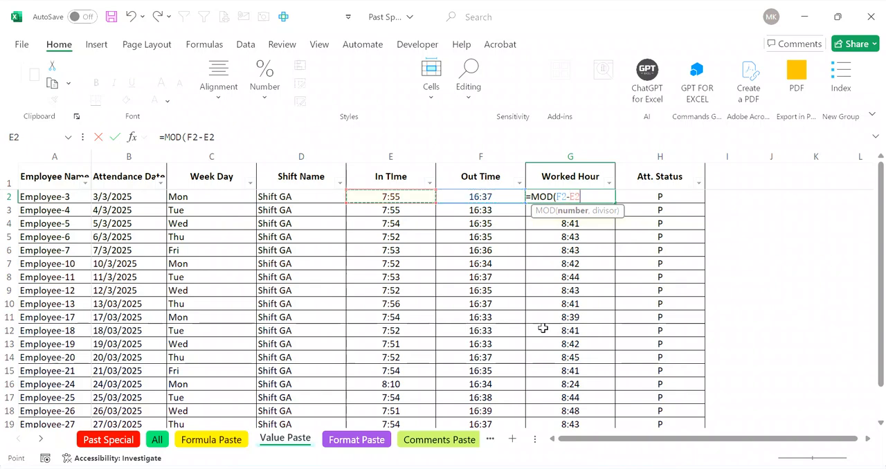
pyautogui.write(',1')
pyautogui.press('Return')
pyautogui.press('Up')
pyautogui.hotkey('ctrl', 'c')
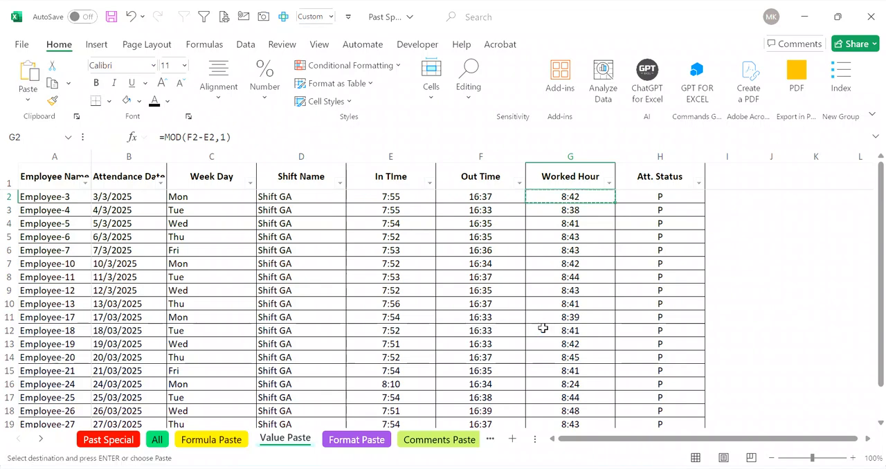
# Step: Paste the formula copied from G2 into the Worked Hour cells G2:G19 through Paste Special
pyautogui.hotkey('ctrl', 'shift', 'Down')
pyautogui.hotkey('ctrl', 'v')
pyautogui.press('v')
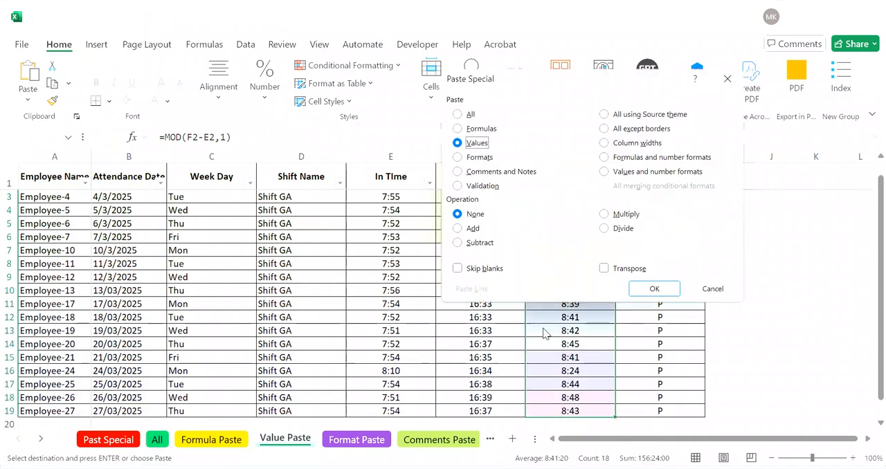
pyautogui.press('Return')
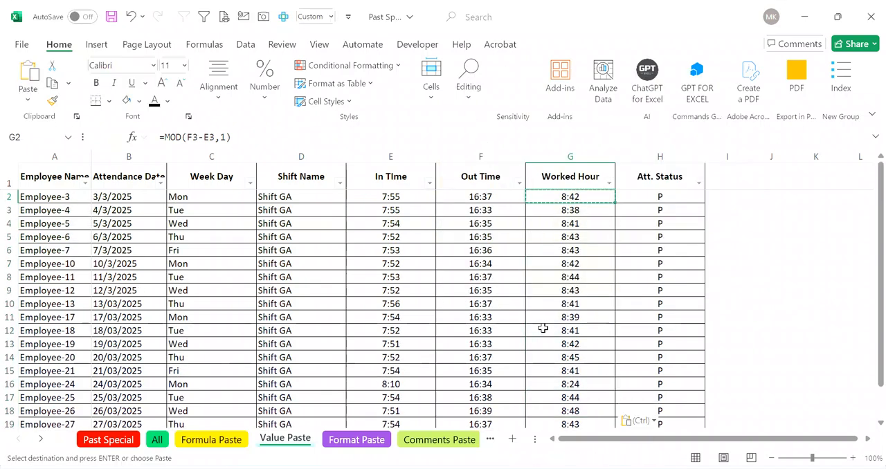
# Step: Check the cell references in the Worked Hour formulas down to row 19
pyautogui.press('Down')
pyautogui.press('Down')
pyautogui.press('Down')
pyautogui.press('Down')
pyautogui.press('Down')
pyautogui.press('Down')
pyautogui.press('Down')
pyautogui.press('Down')
pyautogui.press('Down')
pyautogui.press('Down')
pyautogui.press('Down')
pyautogui.press('Down')
pyautogui.press('Down')
pyautogui.press('Down')
pyautogui.press('Down')
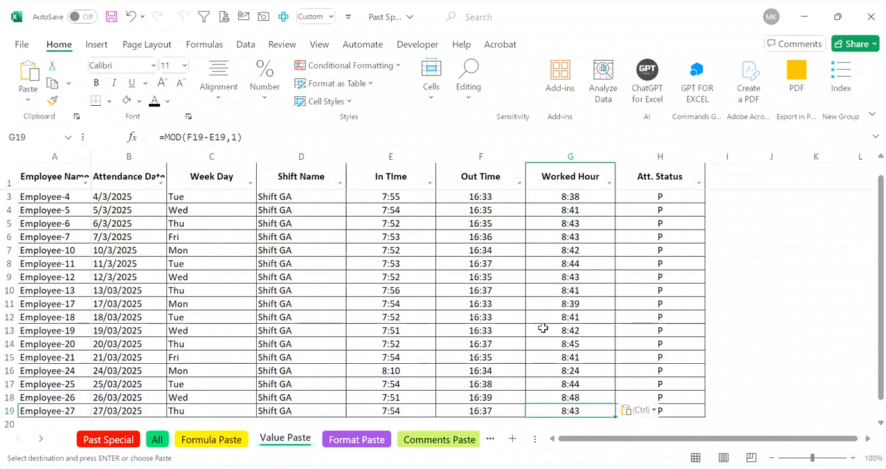
pyautogui.press('Up')
pyautogui.hotkey('ctrl', 'Up')
pyautogui.press('Down')
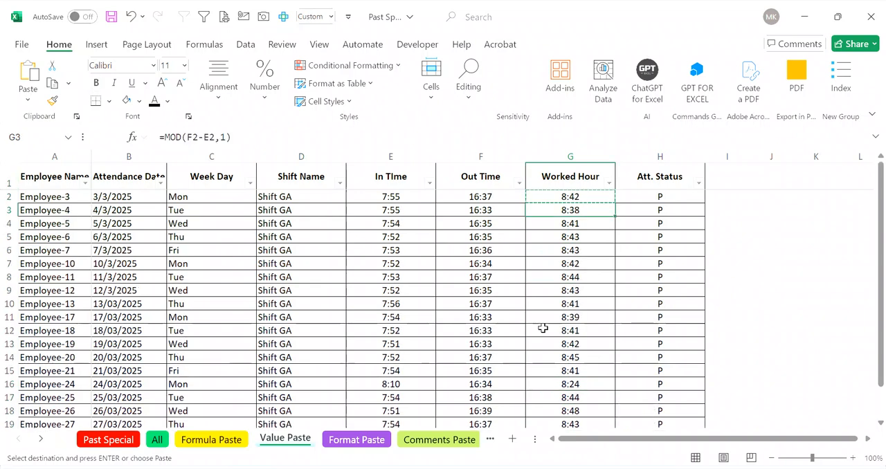
# Step: Copy the Worked Hour range G2:G19 and paste it at J2 using the Values option of Paste Special
pyautogui.hotkey('ctrl', 'shift', 'Down')
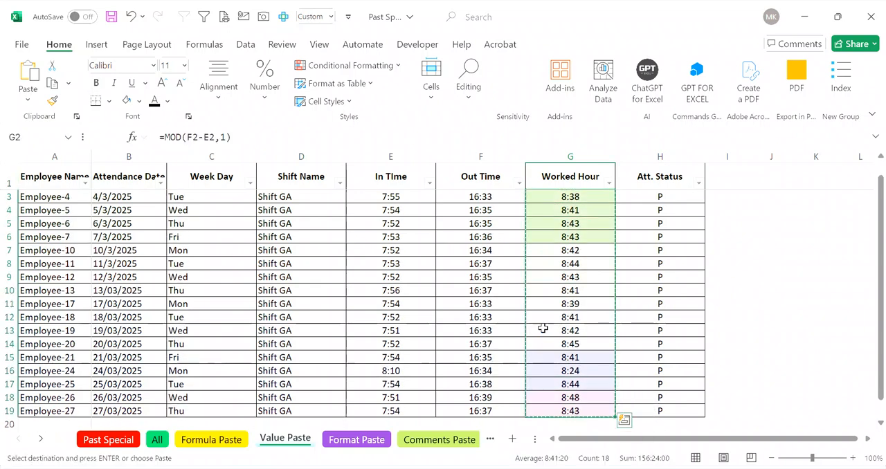
pyautogui.press('Right')
pyautogui.press('Right')
pyautogui.press('Right')
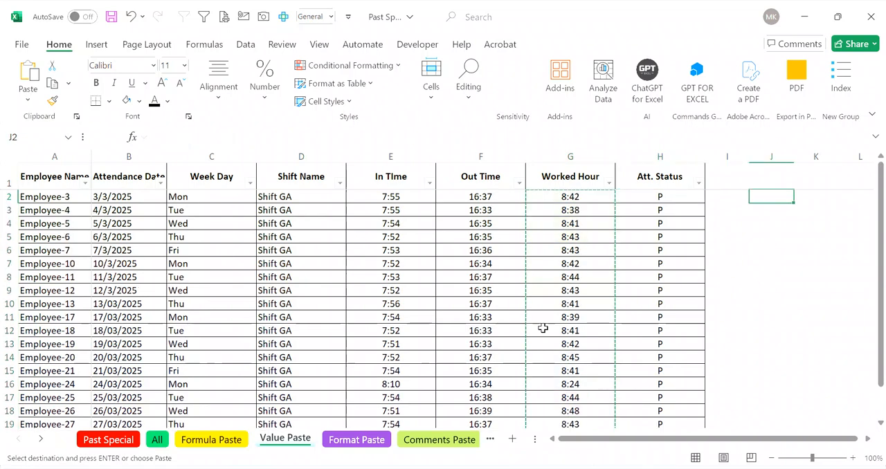
pyautogui.hotkey('ctrl', 'alt', 'v')
pyautogui.press('Down')
pyautogui.press('Down')
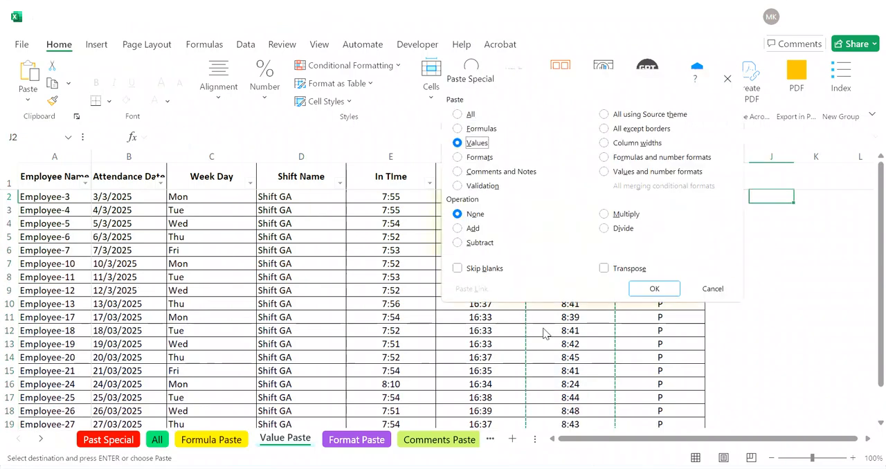
pyautogui.press('Return')
# Step: Paste the copied range over G2:G19 as values and check the contents of several Worked Hour cells
pyautogui.press('Left')
pyautogui.press('Left')
pyautogui.press('Left')
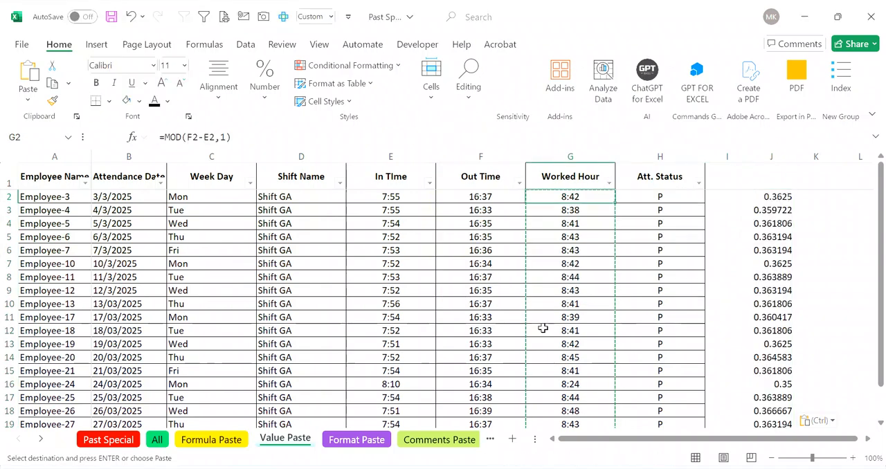
pyautogui.hotkey('ctrl', 'alt', 'v')
pyautogui.press('Down')
pyautogui.press('Down')
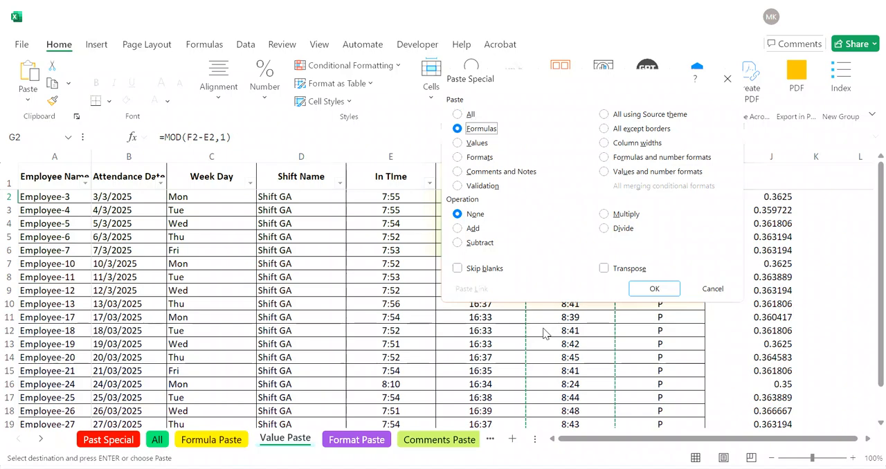
pyautogui.press('Return')
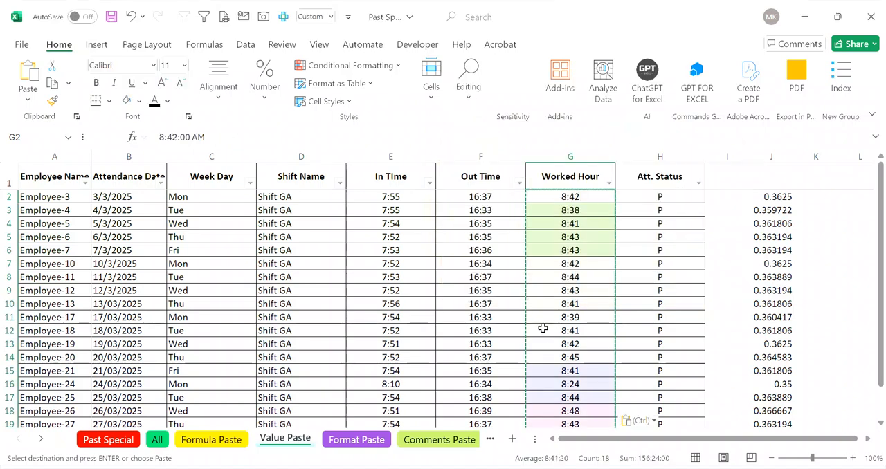
pyautogui.press('Down')
pyautogui.press('Down')
pyautogui.press('Down')
pyautogui.press('Down')
pyautogui.press('Down')
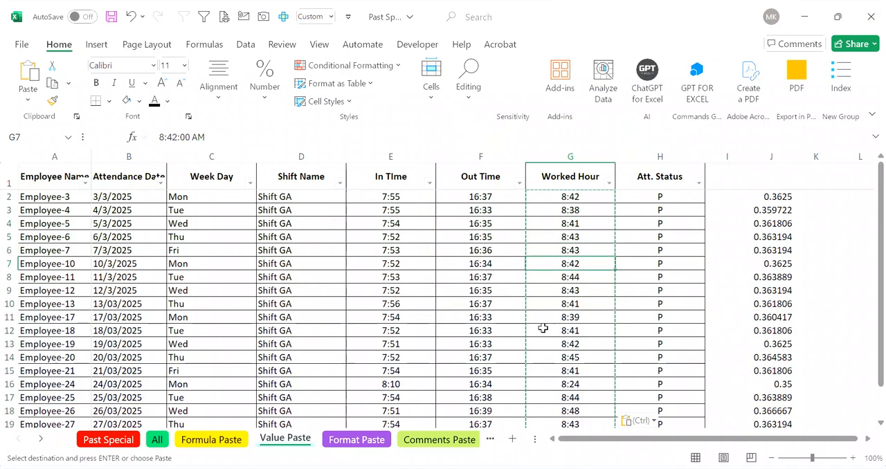
# Step: Undo the values paste over G2:G19 and clear the values pasted in column J
pyautogui.hotkey('ctrl', 'z')
pyautogui.press('Right')
pyautogui.press('Right')
pyautogui.press('Right')
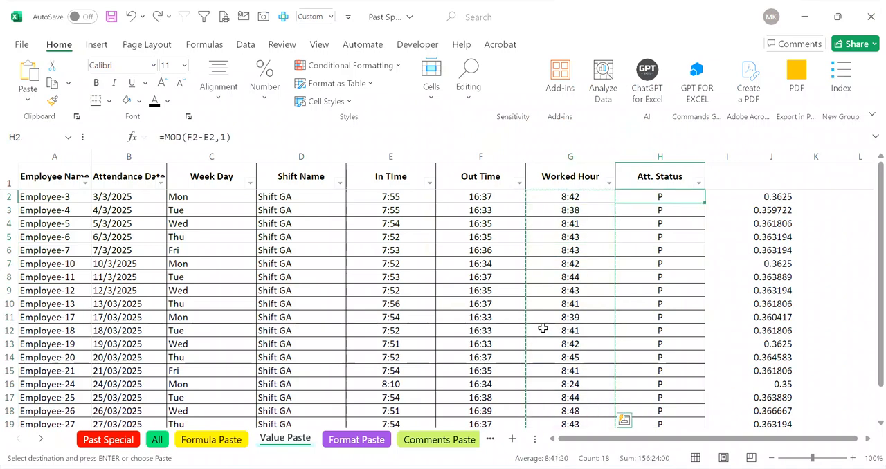
pyautogui.hotkey('ctrl', 'shift', 'Down')
pyautogui.press('Delete')
# Step: Convert the Worked Hour formulas in G2:G19 to static values by copying the range and pasting Values over itself
pyautogui.press('Left')
pyautogui.press('Left')
pyautogui.press('Left')
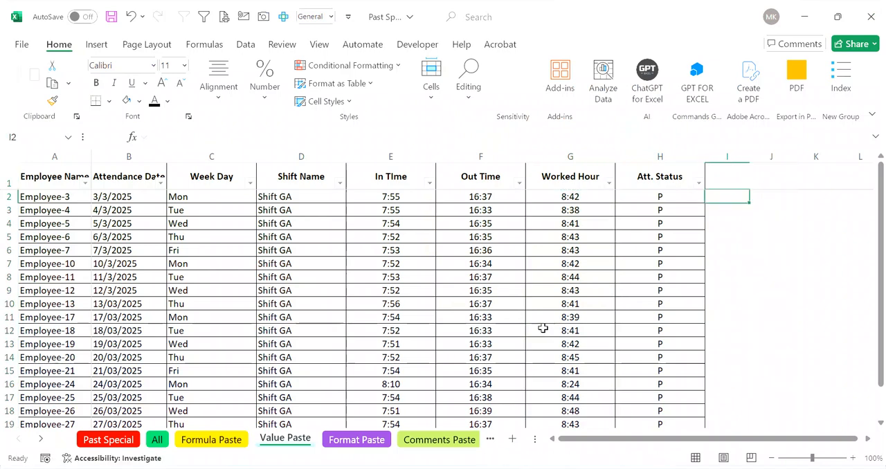
pyautogui.hotkey('ctrl', 'shift', 'Down')
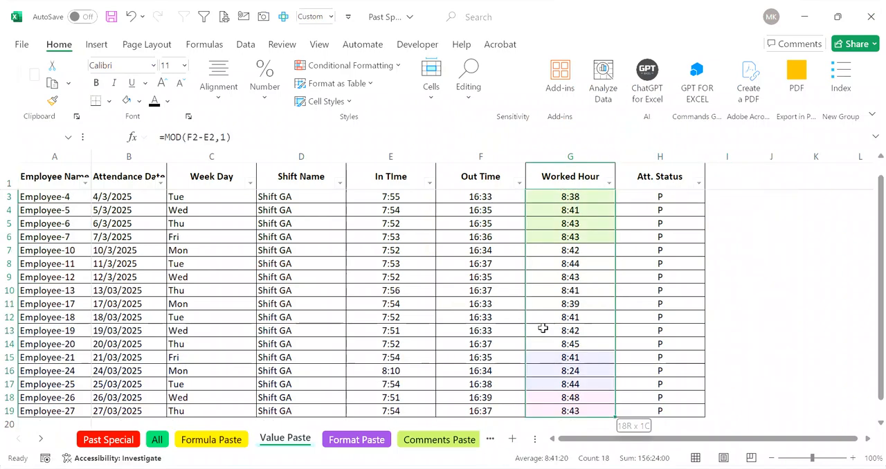
pyautogui.hotkey('ctrl', 'c')
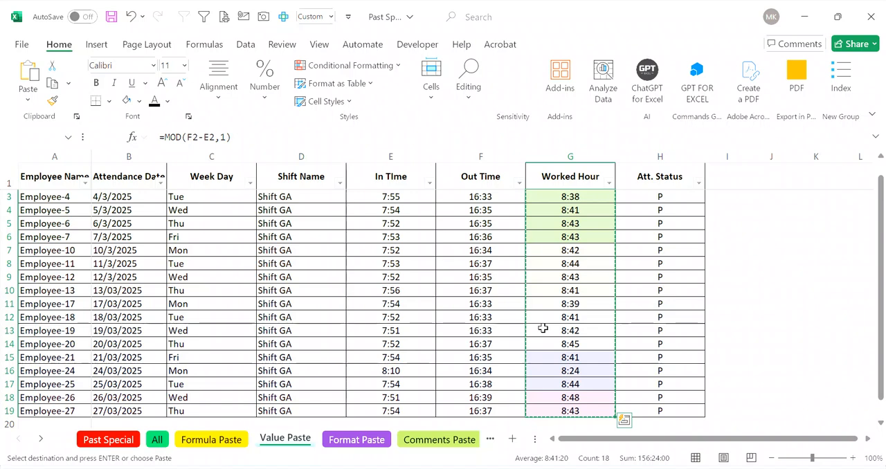
pyautogui.press('alt')
pyautogui.press('h')
pyautogui.press('v')
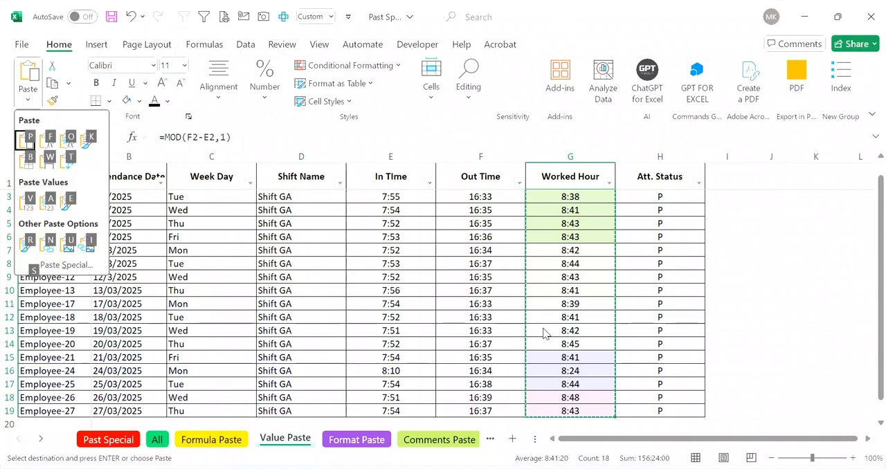
pyautogui.press('v')
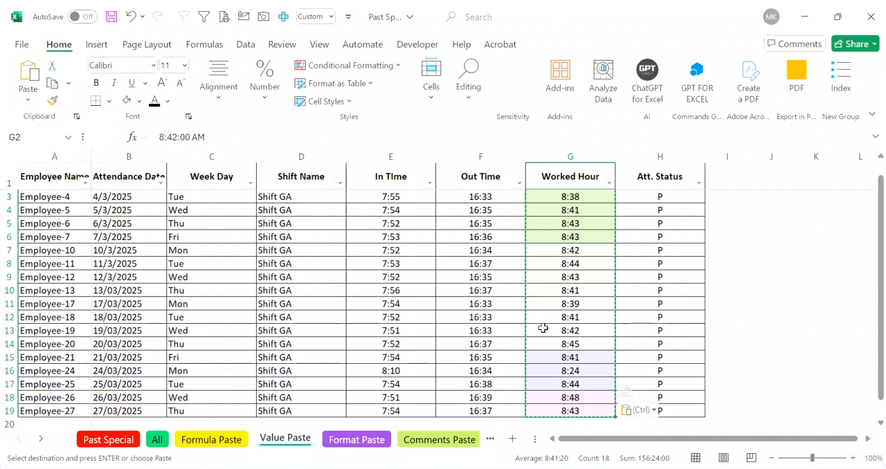
pyautogui.press('Up')
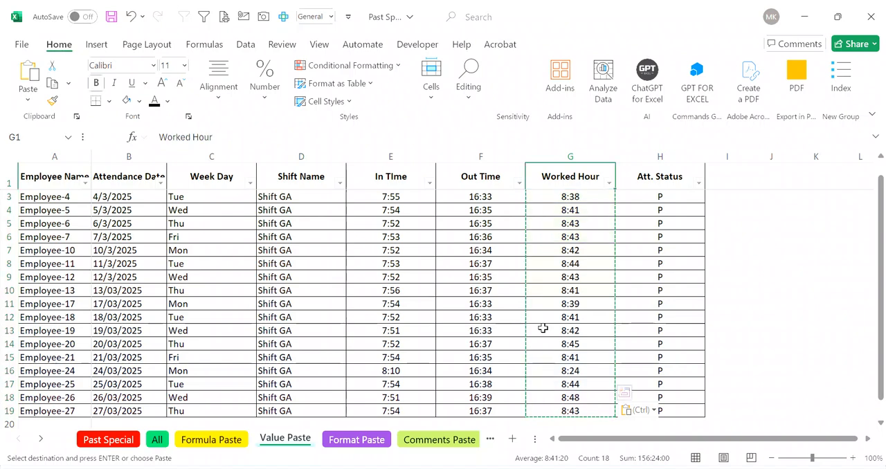
pyautogui.press('Down')
pyautogui.press('Down')
pyautogui.press('Down')
pyautogui.press('Down')
pyautogui.press('Down')
pyautogui.press('Down')
pyautogui.press('Down')
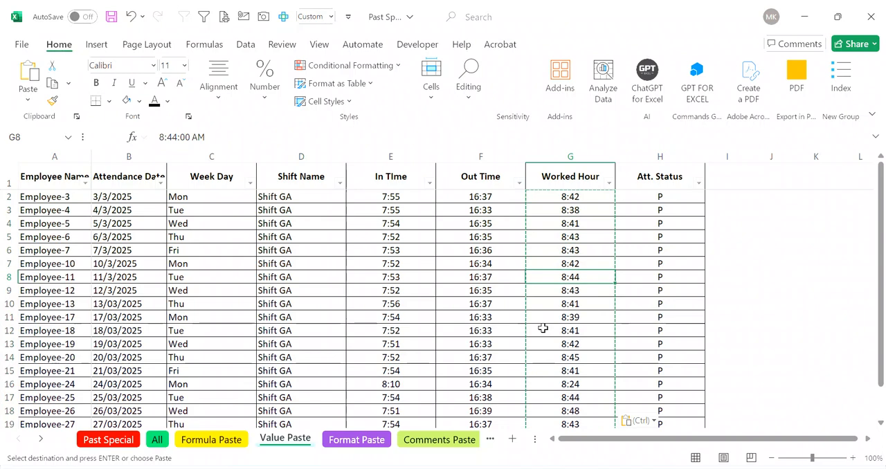
# Step: Open the Format Paste sheet and copy its whole attendance table, A1:H19
pyautogui.click(358, 442)
pyautogui.click(338, 341)
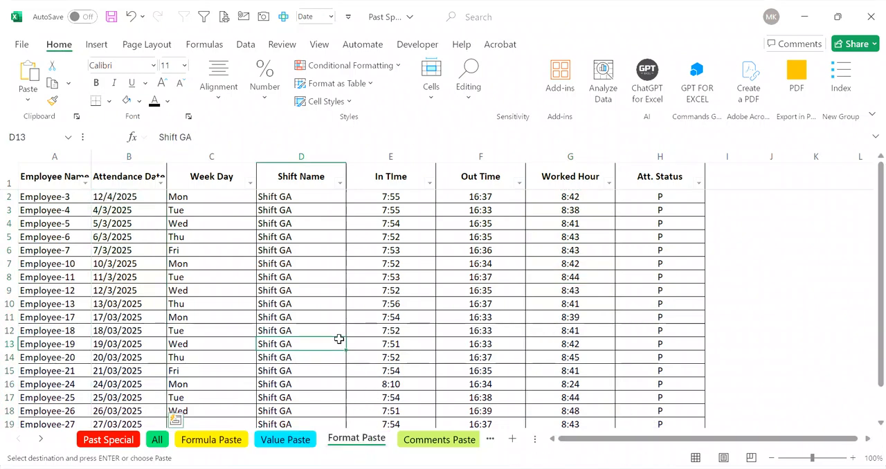
pyautogui.hotkey('ctrl', 'Up')
pyautogui.hotkey('ctrl', 'Left')
pyautogui.hotkey('ctrl', 'shift', 'Right')
pyautogui.hotkey('ctrl', 'shift', 'Down')
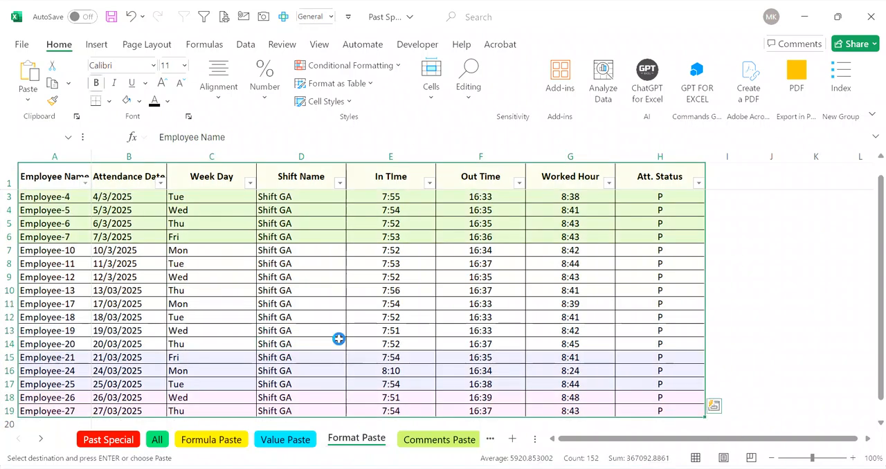
pyautogui.hotkey('ctrl', 'c')
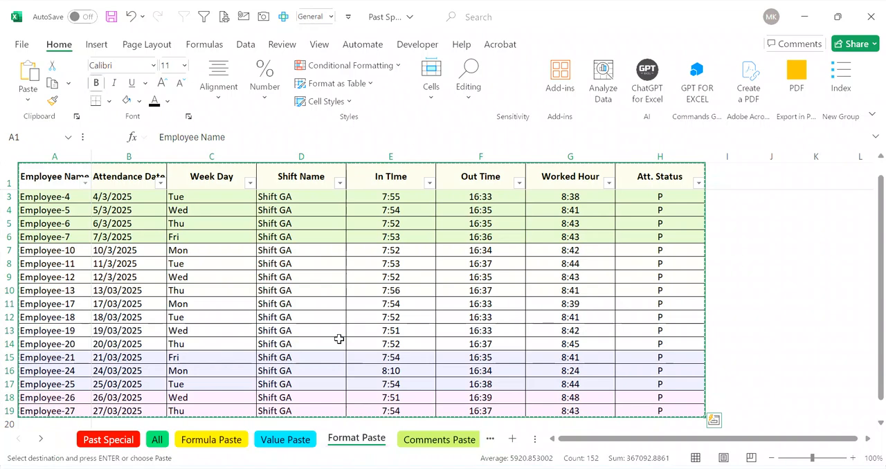
# Step: Switch to the Book5 workbook and paste only the copied table's column widths at A1 of Sheet2
pyautogui.hotkey('alt', 'Tab')
pyautogui.click(152, 440)
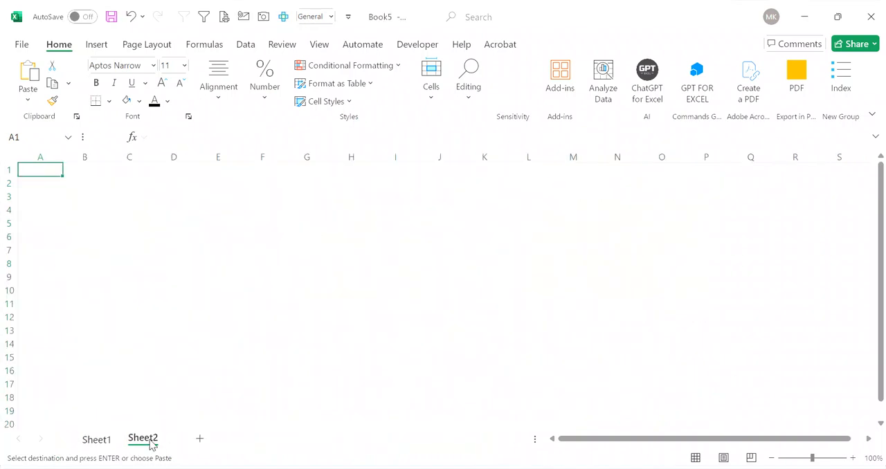
pyautogui.hotkey('ctrl', 'alt', 'v')
pyautogui.press('f')
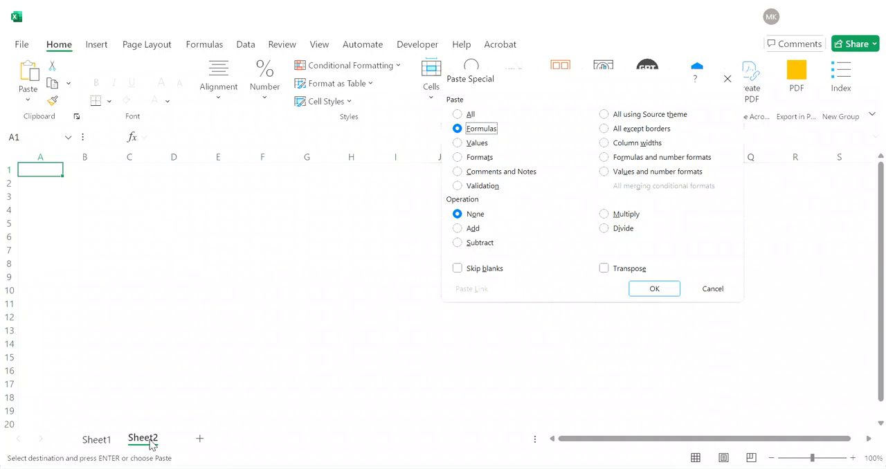
pyautogui.press('Down')
pyautogui.press('Down')
pyautogui.press('Down')
pyautogui.press('Down')
pyautogui.press('Down')
pyautogui.press('Down')
pyautogui.press('Down')
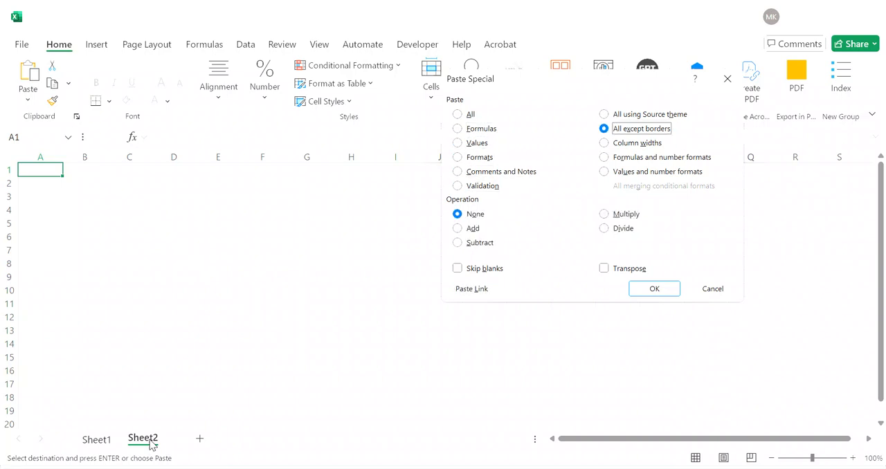
pyautogui.press('Return')
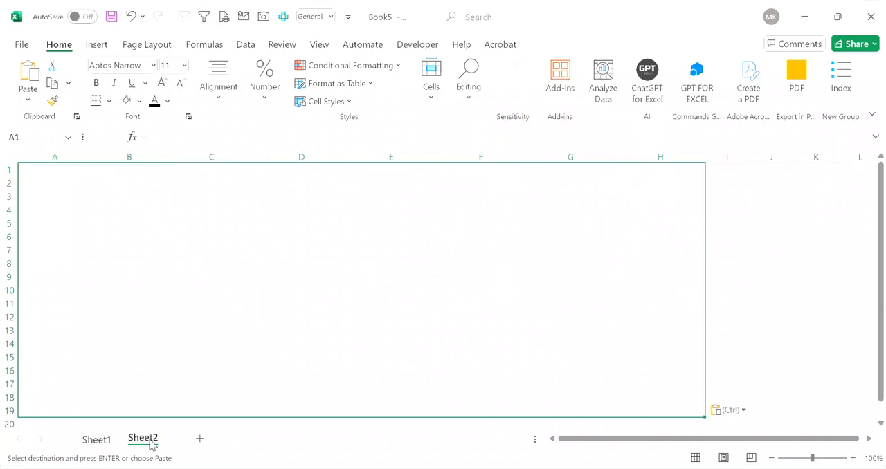
# Step: Paste only the copied table's formats at A1 of Sheet2 using the Formats option of Paste Special
pyautogui.hotkey('ctrl', 'alt', 'v')
pyautogui.press('f')
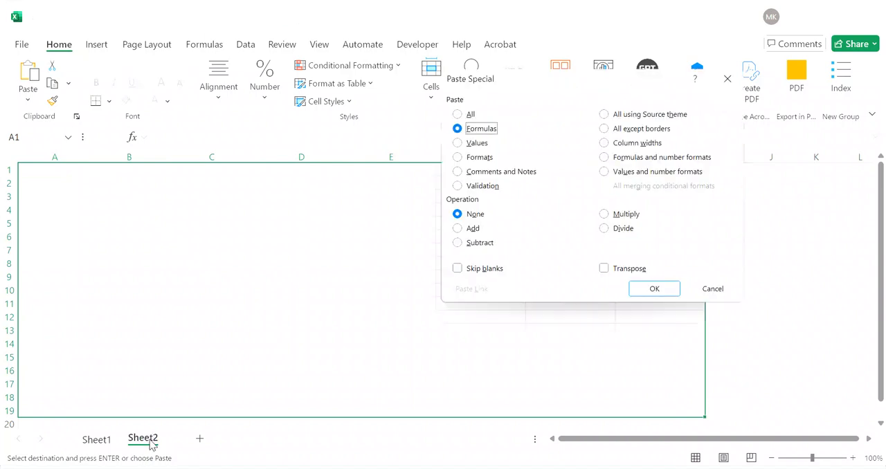
pyautogui.press('t')
pyautogui.press('Return')
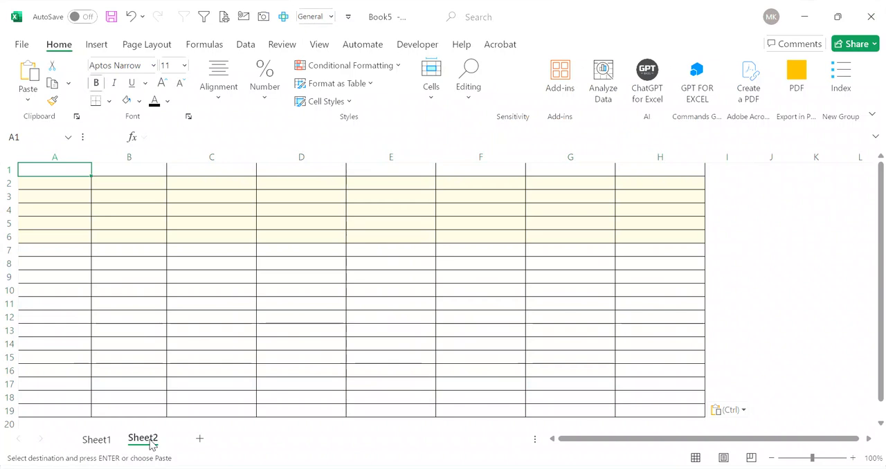
# Step: Review the Formats option in Paste Special and leave the dialog without pasting
pyautogui.hotkey('ctrl', 'alt', 'v')
pyautogui.press('v')
pyautogui.press('t')
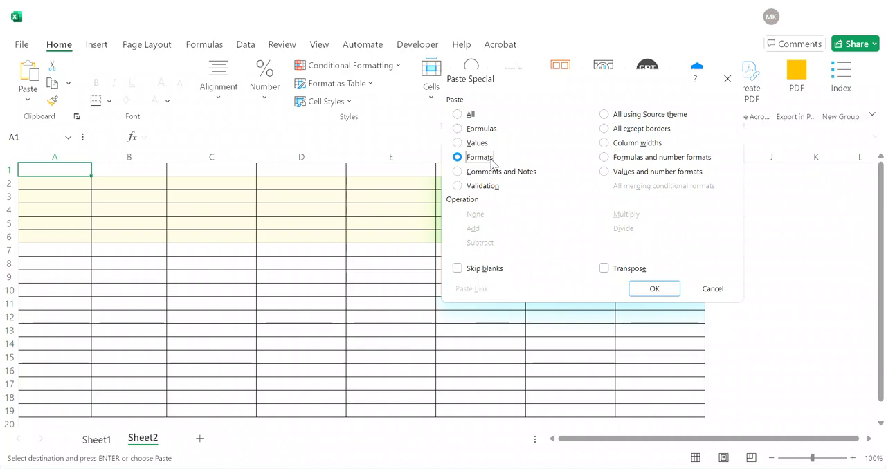
pyautogui.click(725, 297)
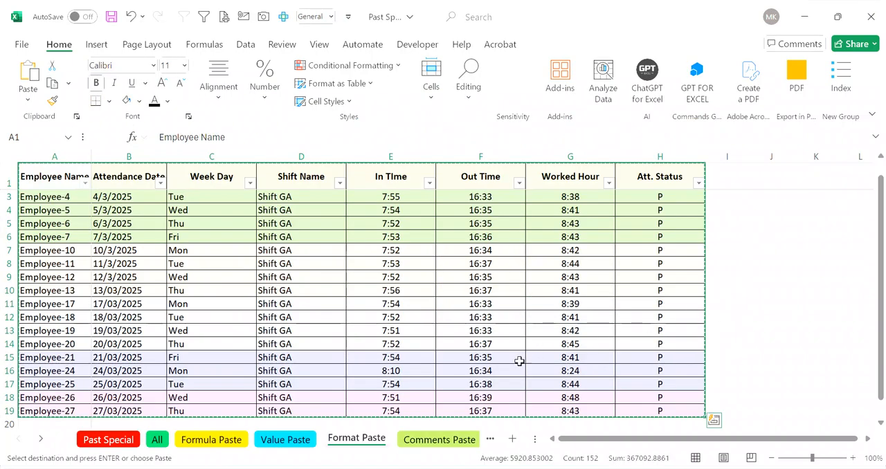
# Step: Open the Comments Paste sheet of the attendance workbook and end the pending copy
pyautogui.click(431, 440)
pyautogui.click(259, 318)
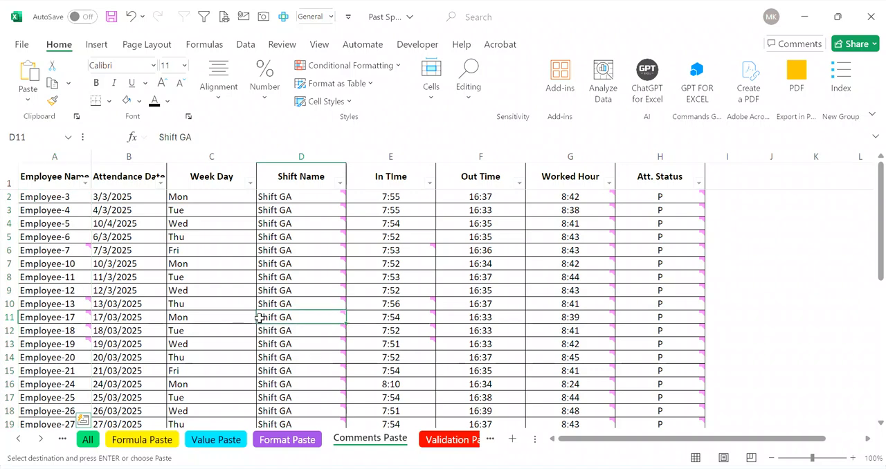
pyautogui.press('Escape')
# Step: Examine the comments attached to table cells such as D11 and E6
pyautogui.hotkey('ctrl', 'Up')
pyautogui.press('Down')
pyautogui.press('Down')
pyautogui.press('Down')
pyautogui.press('Right')
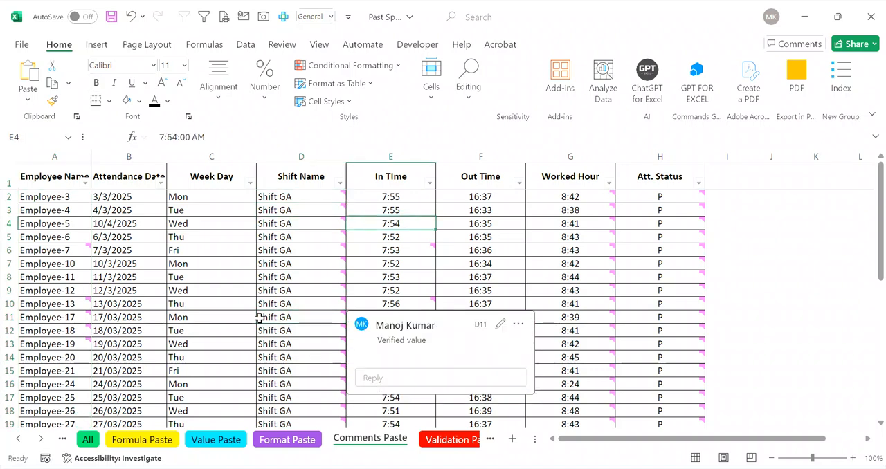
pyautogui.press('Right')
pyautogui.press('Right')
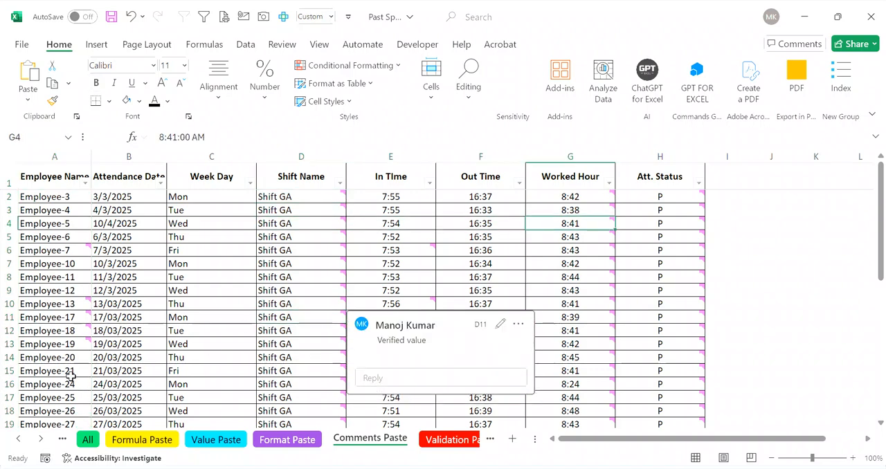
pyautogui.click(132, 247)
pyautogui.press('Right')
pyautogui.press('Right')
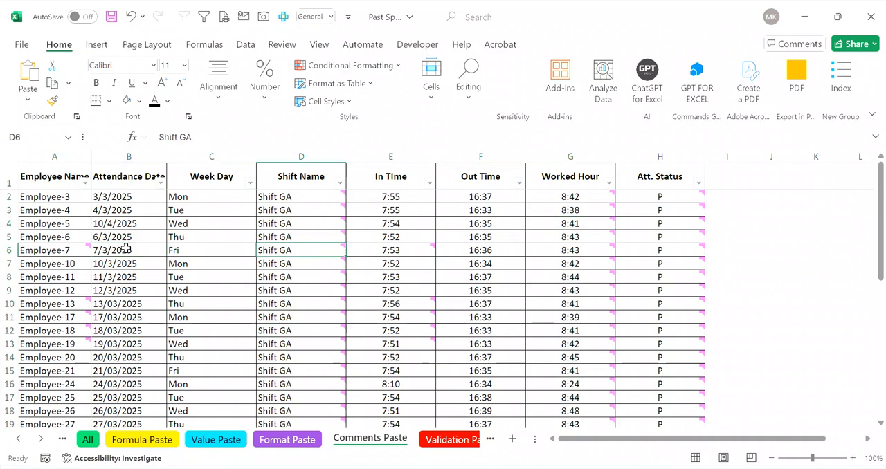
# Step: Copy the Shift Name cells D2:D19 of the Comments Paste sheet
pyautogui.click(420, 223)
pyautogui.hotkey('ctrl', 'Up')
pyautogui.press('Down')
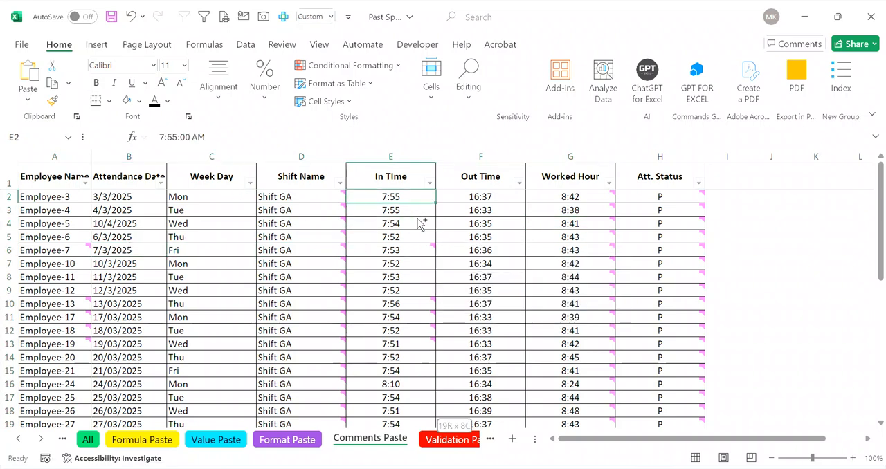
pyautogui.hotkey('ctrl', 'shift', 'Down')
pyautogui.press('Left')
pyautogui.hotkey('ctrl', 'shift', 'Down')
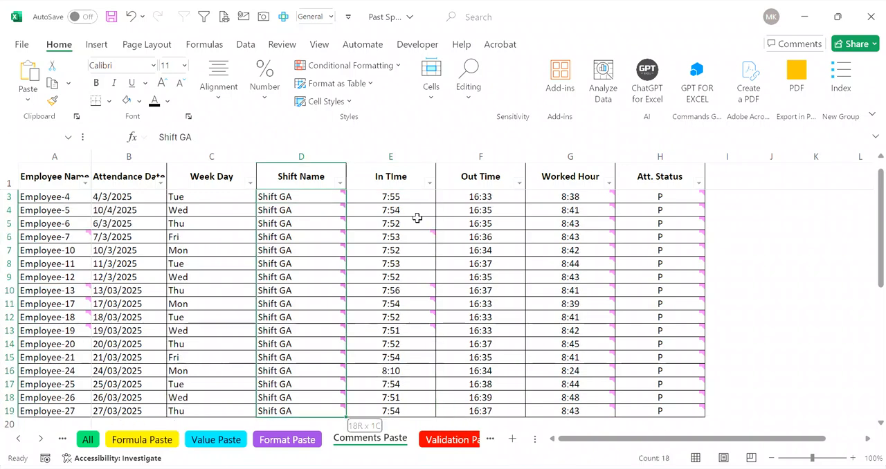
pyautogui.hotkey('ctrl', 'c')
# Step: Paste only the copied comments and notes onto the Week Day cells C2:C19 using Paste Special
pyautogui.press('Left')
pyautogui.press('Left')
pyautogui.press('Up')
pyautogui.press('Right')
pyautogui.press('Down')
pyautogui.press('Up')
pyautogui.press('Down')
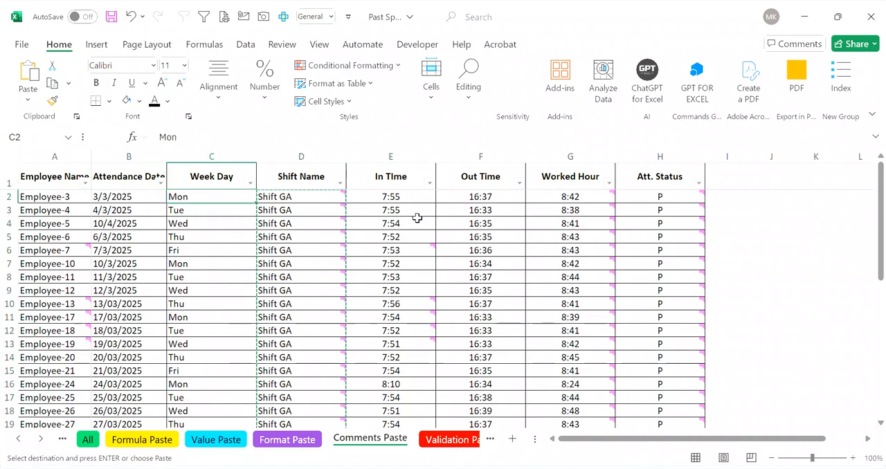
pyautogui.hotkey('ctrl', 'shift', 'Down')
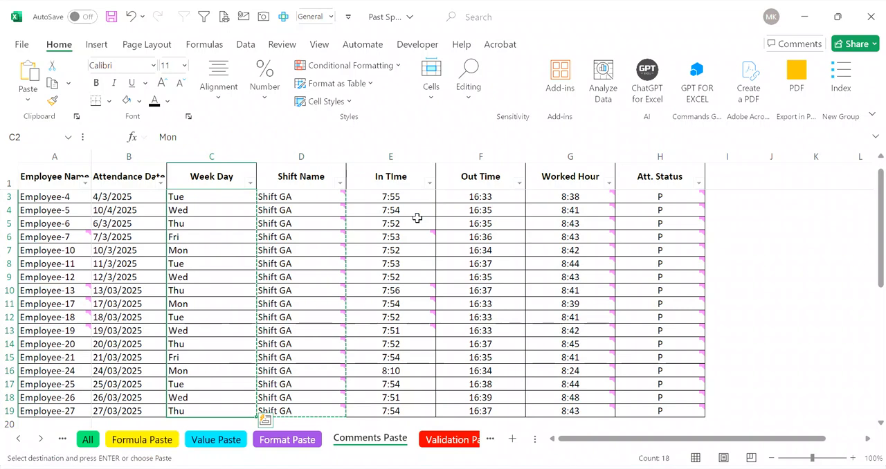
pyautogui.hotkey('ctrl', 'alt', 'v')
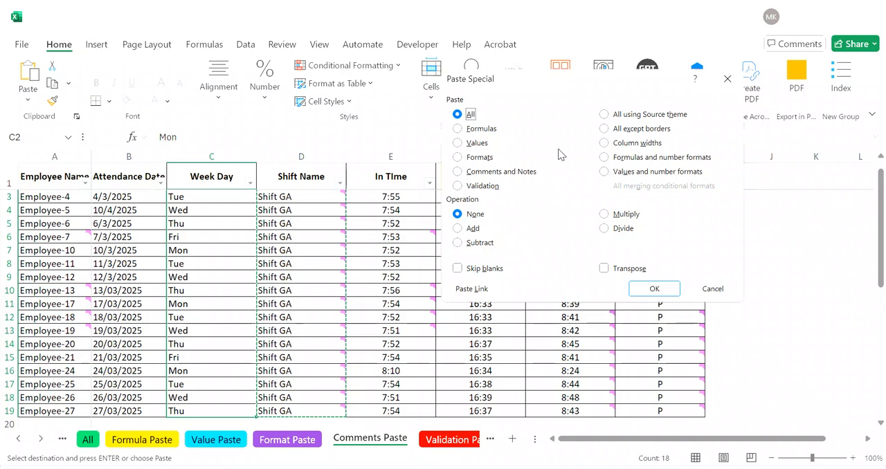
pyautogui.click(495, 173)
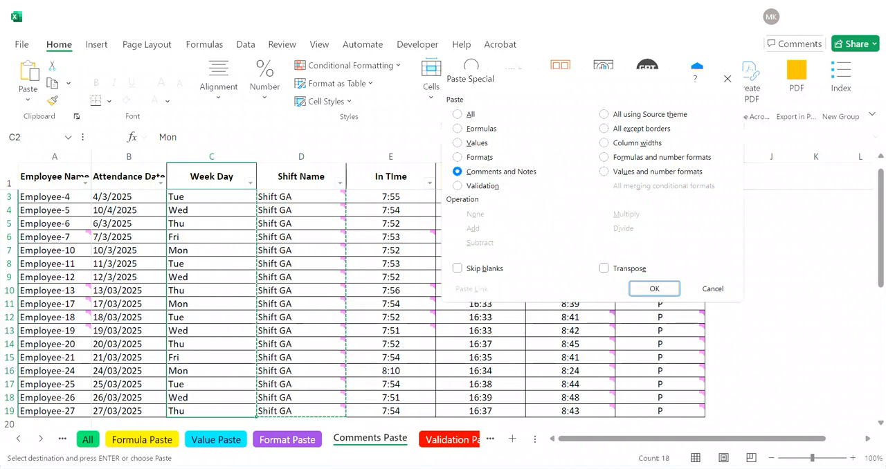
pyautogui.click(655, 288)
pyautogui.moveTo(242, 262)
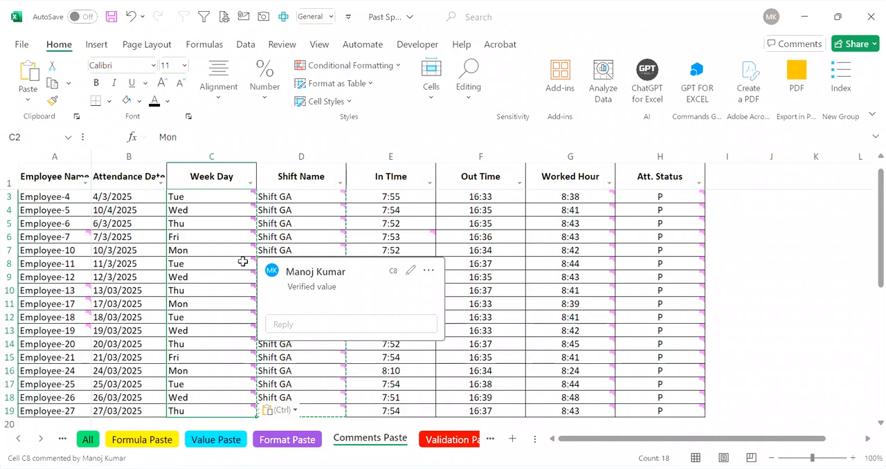
# Step: Open the Validation Paste sheet and examine the dates in column B against the date limits given in its header
pyautogui.click(449, 449)
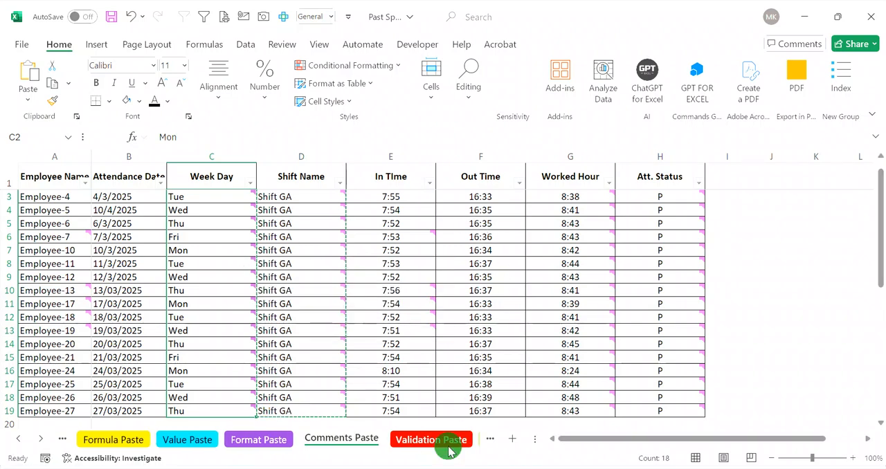
pyautogui.click(318, 342)
pyautogui.hotkey('ctrl', 'Up')
pyautogui.press('Left')
pyautogui.press('Left')
pyautogui.press('Down')
pyautogui.press('Down')
pyautogui.press('Down')
pyautogui.press('Down')
pyautogui.press('Down')
pyautogui.press('Down')
pyautogui.press('Down')
pyautogui.press('Down')
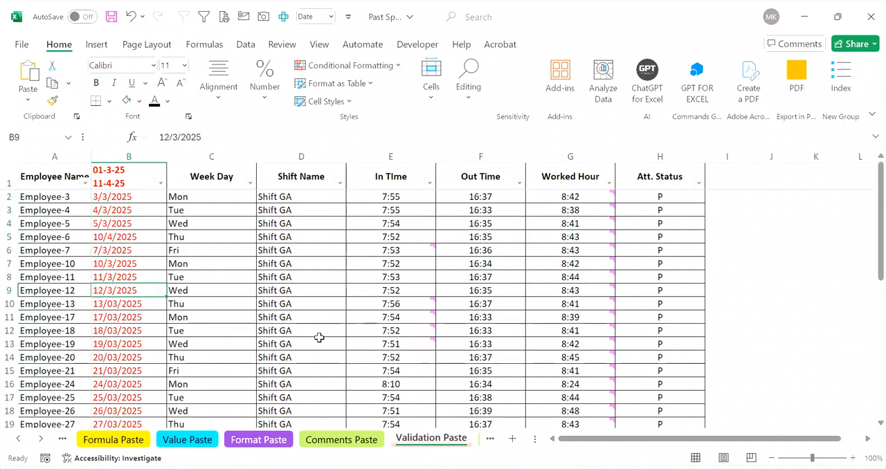
pyautogui.hotkey('ctrl', 'Down')
pyautogui.press('Up')
pyautogui.press('Up')
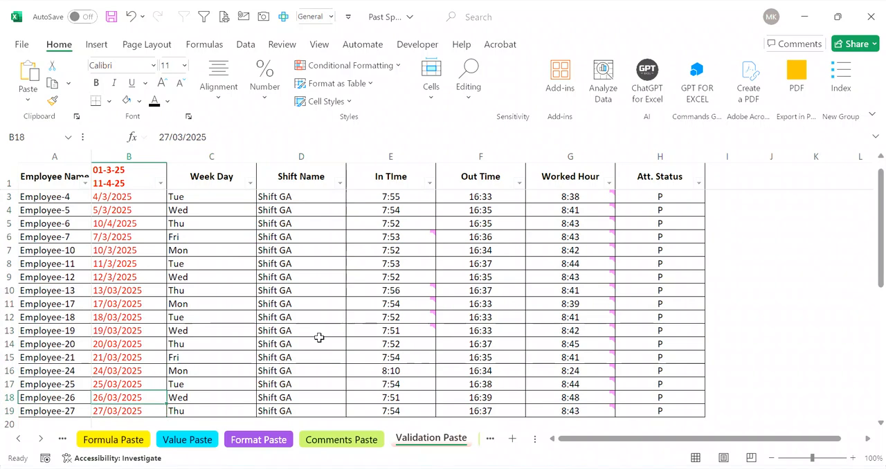
pyautogui.hotkey('ctrl', 'Up')
pyautogui.press('Down')
pyautogui.press('Down')
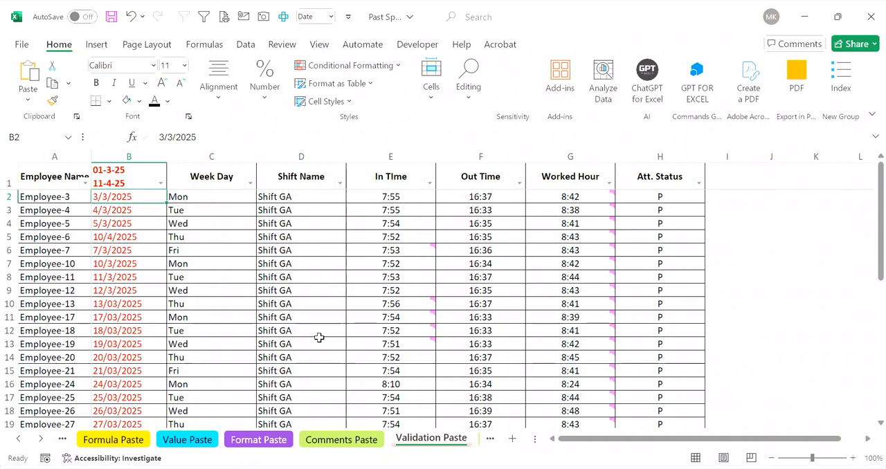
# Step: Try to enter the out-of-range date 12-4-2025 in B2 of the Validation Paste sheet, and cancel the entry
pyautogui.press('Up')
pyautogui.press('Down')
pyautogui.write('12-4-202')
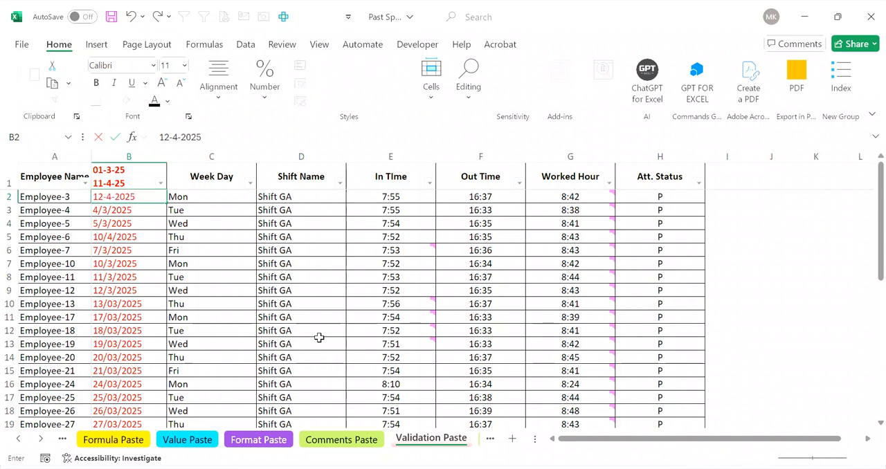
pyautogui.press('Return')
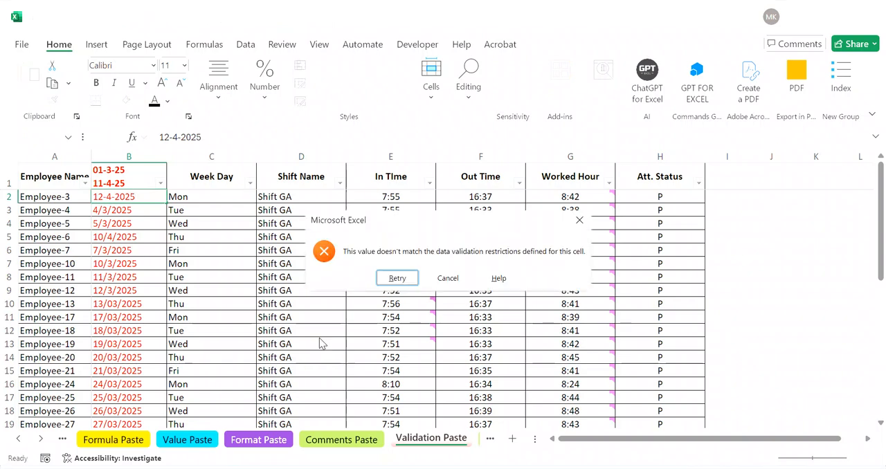
pyautogui.press('Return')
pyautogui.press('Escape')
pyautogui.press('Down')
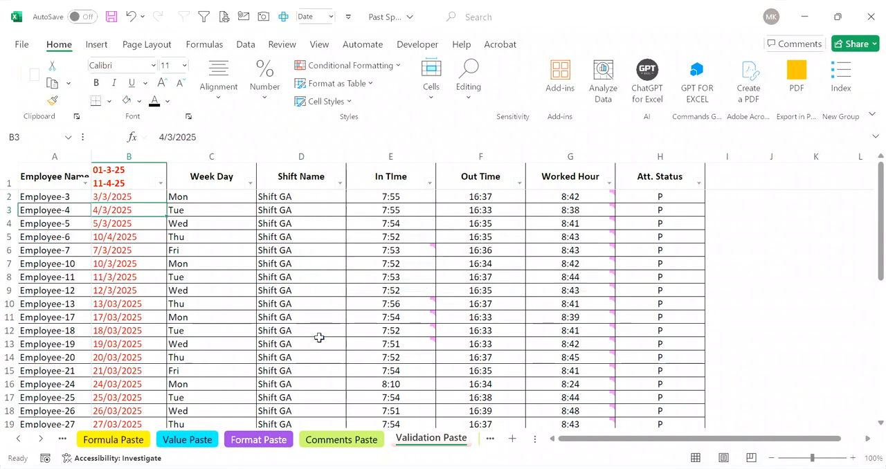
# Step: Copy the validated date cells B2:B19 of the Validation Paste sheet
pyautogui.press('Up')
pyautogui.hotkey('ctrl', 'shift', 'Down')
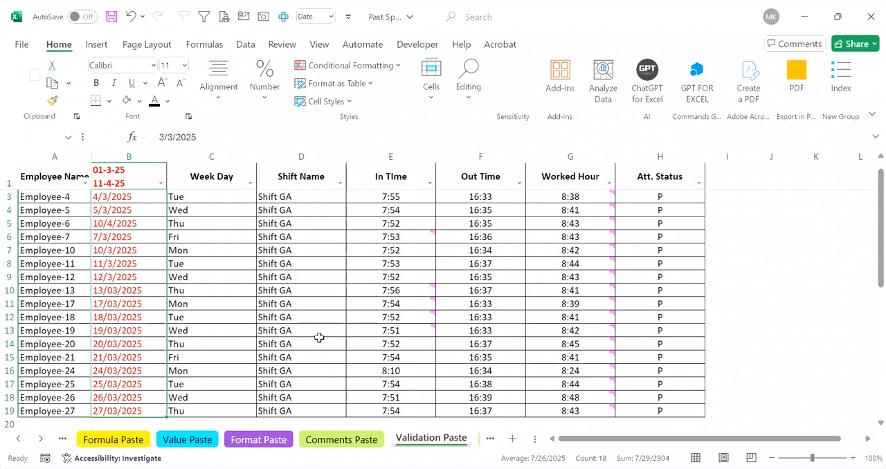
pyautogui.hotkey('ctrl', 'c')
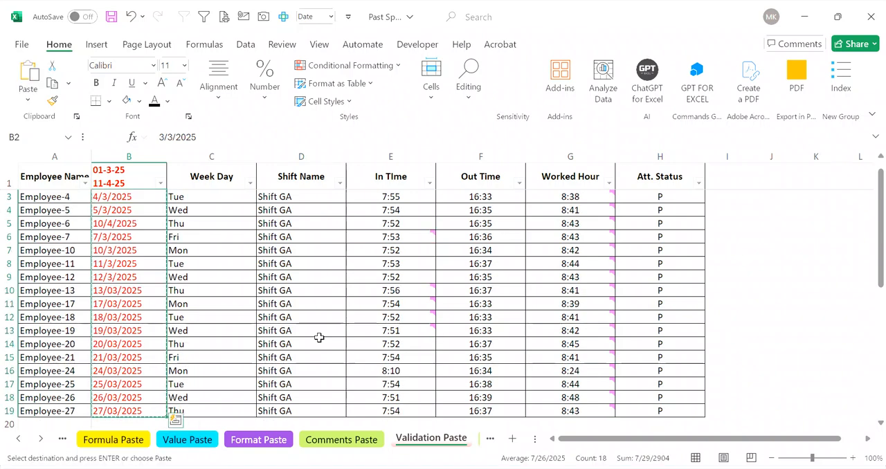
# Step: Paste only the copied data validation onto the Attendance Date cells B2:B19 of the Value Paste sheet
pyautogui.click(174, 439)
pyautogui.click(108, 237)
pyautogui.press('Up')
pyautogui.press('Up')
pyautogui.press('Up')
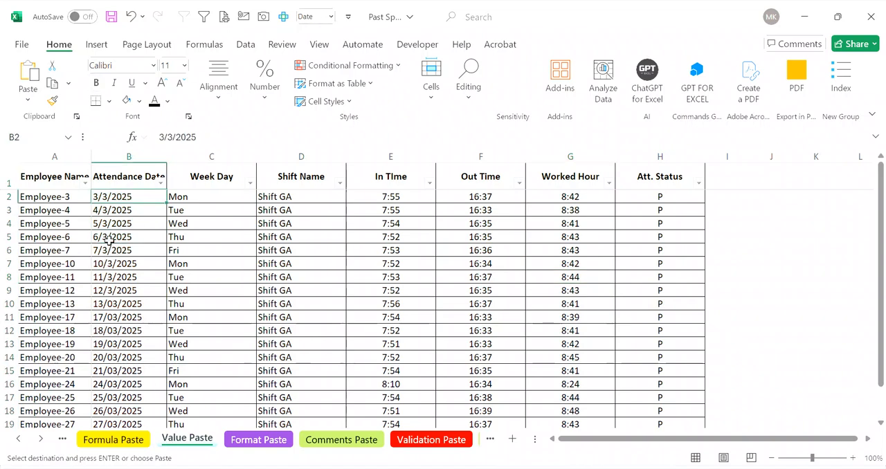
pyautogui.hotkey('ctrl', 'alt', 'v')
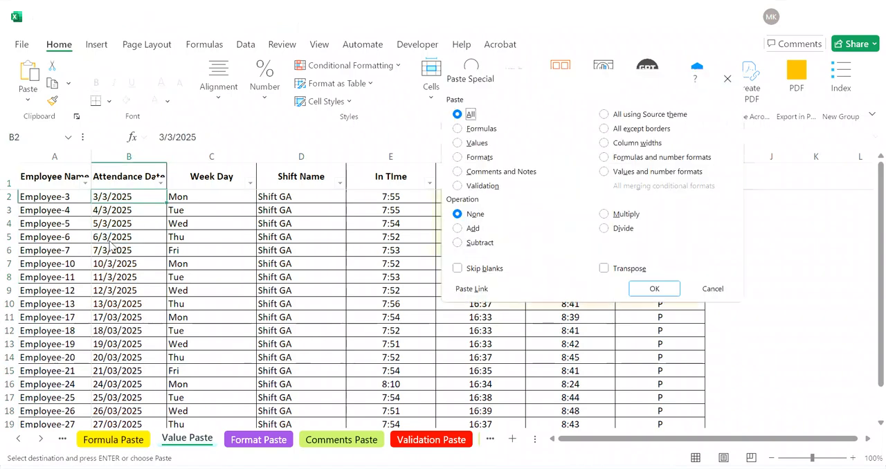
pyautogui.press('Return')
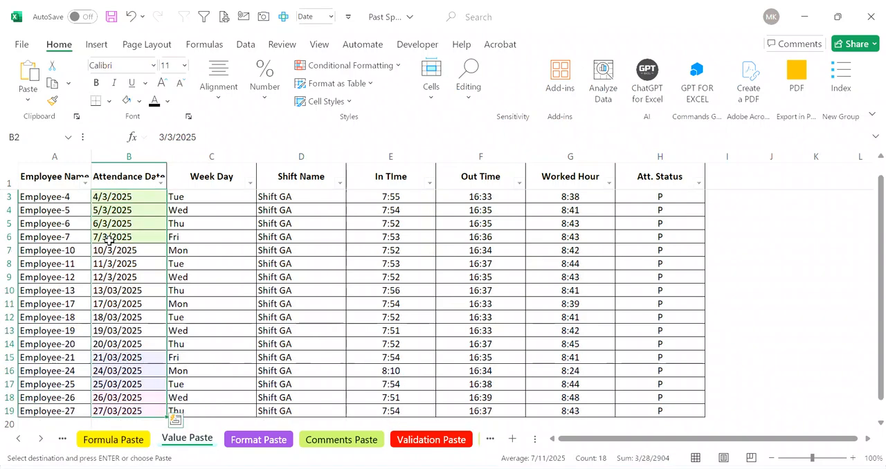
pyautogui.hotkey('ctrl', 'alt', 'v')
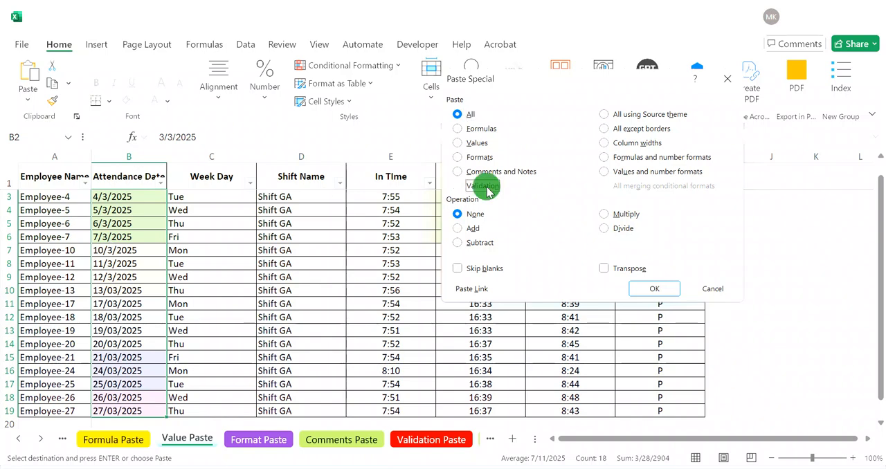
pyautogui.click(477, 186)
pyautogui.click(663, 291)
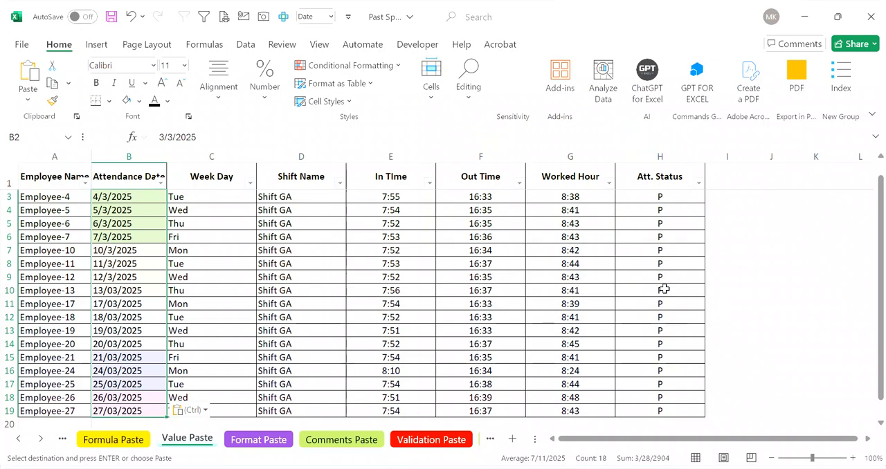
# Step: Test the pasted validation by entering 12-4-2025 in B3 of the Value Paste sheet, and cancel the entry
pyautogui.press('Down')
pyautogui.press('Down')
pyautogui.press('Down')
pyautogui.press('Up')
pyautogui.press('Up')
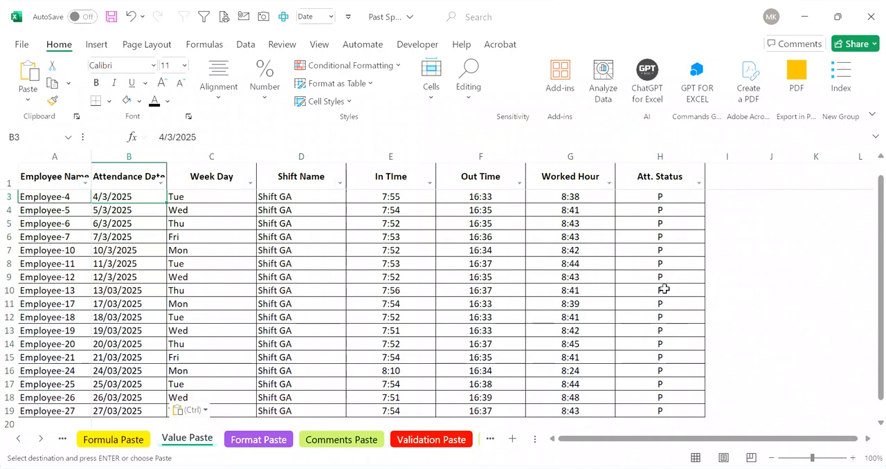
pyautogui.write('12-4-')
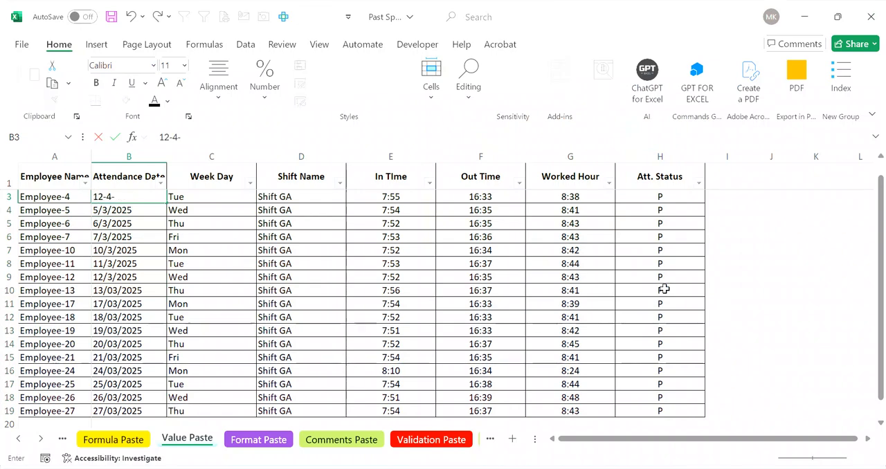
pyautogui.write('2025')
pyautogui.press('Return')
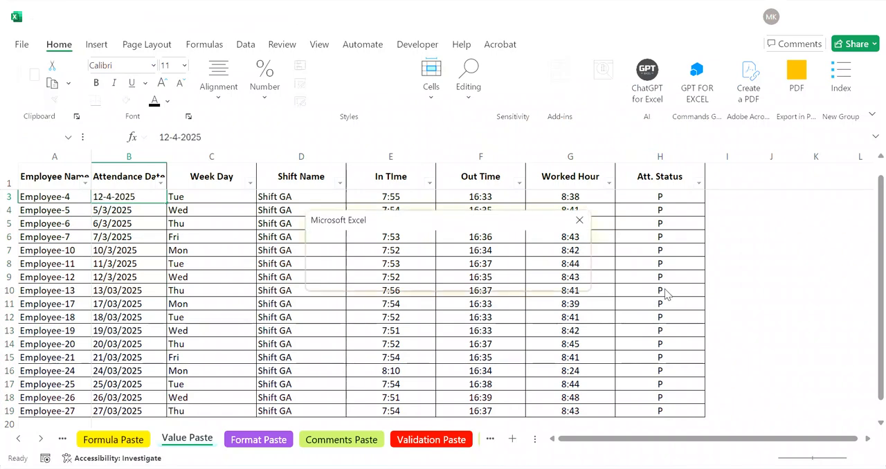
pyautogui.press('Escape')
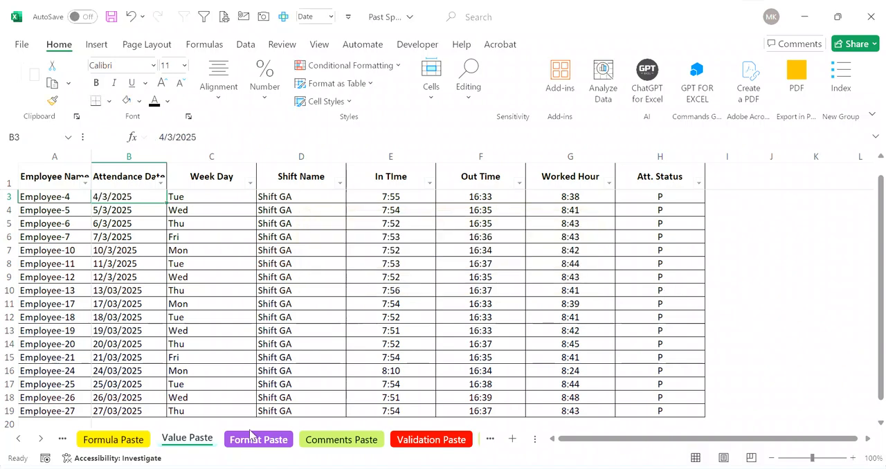
# Step: Open the Paste Column Widths sheet and copy its whole attendance table A1:H19
pyautogui.click(39, 442)
pyautogui.click(39, 442)
pyautogui.click(39, 442)
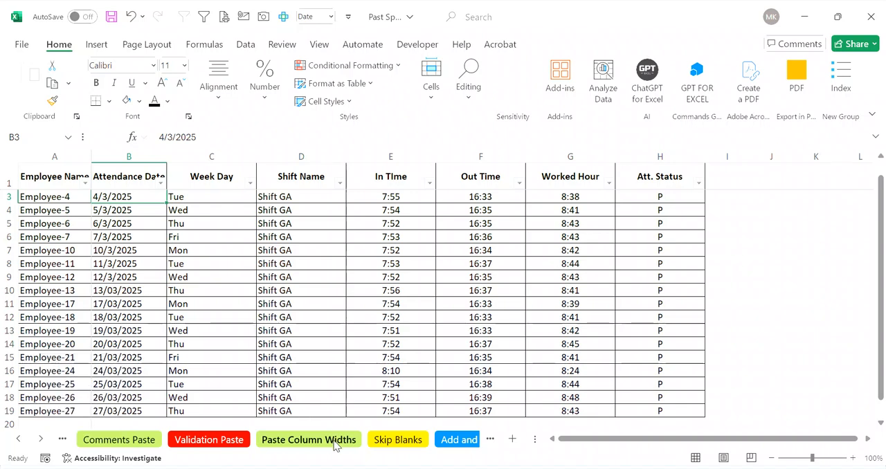
pyautogui.click(331, 443)
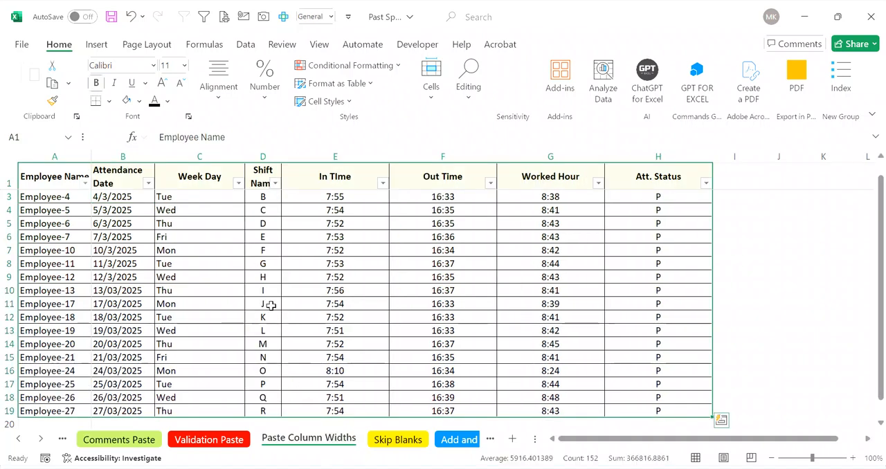
pyautogui.click(206, 274)
pyautogui.hotkey('ctrl', 'Up')
pyautogui.press('Down')
pyautogui.press('Up')
pyautogui.hotkey('ctrl', 'Left')
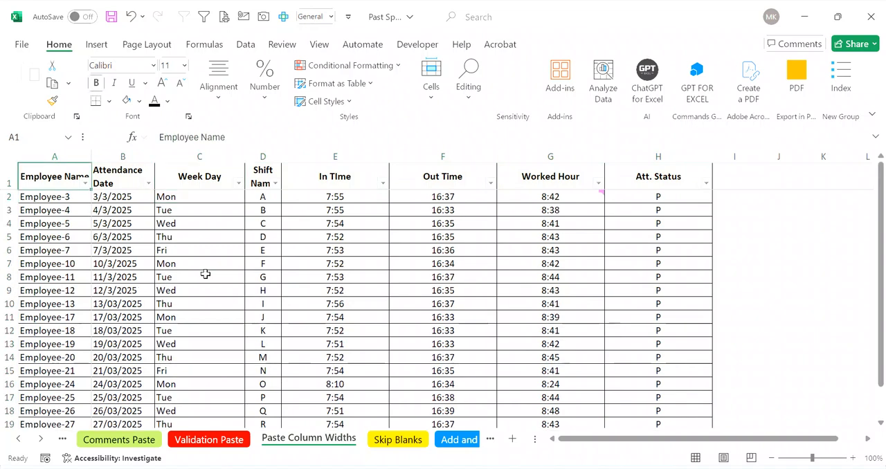
pyautogui.hotkey('ctrl', 'shift', 'Right')
pyautogui.hotkey('ctrl', 'shift', 'Down')
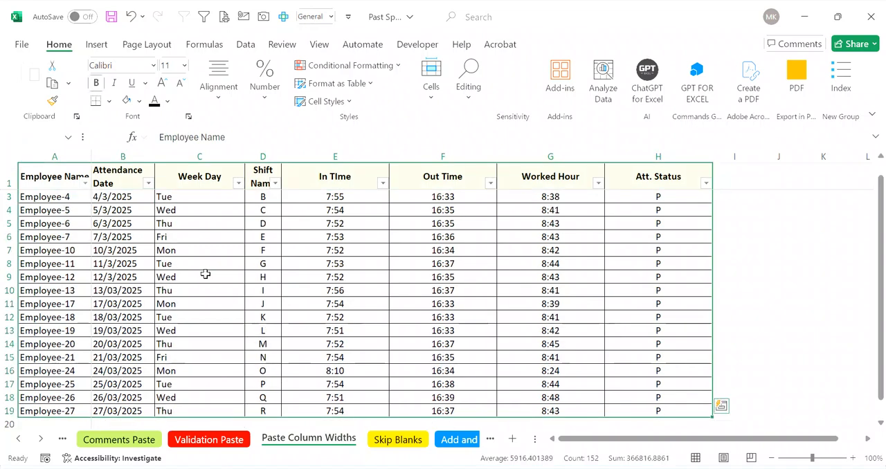
pyautogui.hotkey('ctrl', 'c')
# Step: Switch to the Book5 workbook, add a new sheet and paste only the copied table's column widths at A1
pyautogui.hotkey('alt', 'Tab')
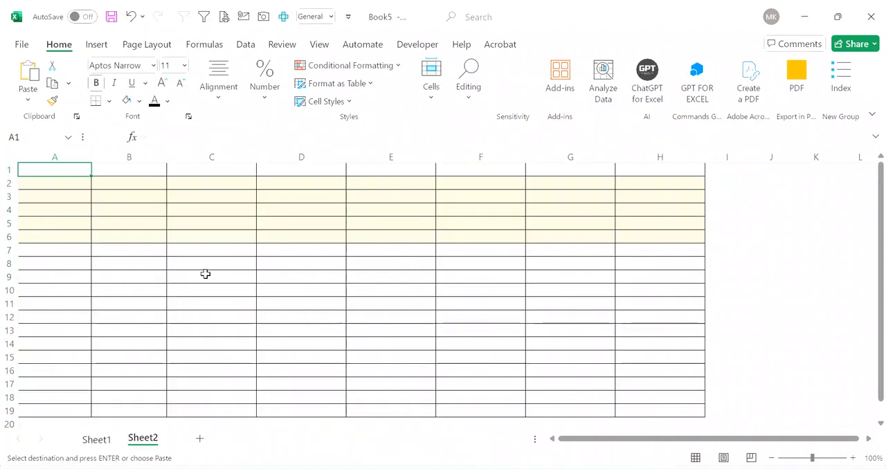
pyautogui.click(200, 443)
pyautogui.hotkey('ctrl', 'alt', 'v')
pyautogui.press('Down')
pyautogui.press('Down')
pyautogui.press('Down')
pyautogui.press('Down')
pyautogui.press('Down')
pyautogui.press('Down')
pyautogui.press('Down')
pyautogui.press('Down')
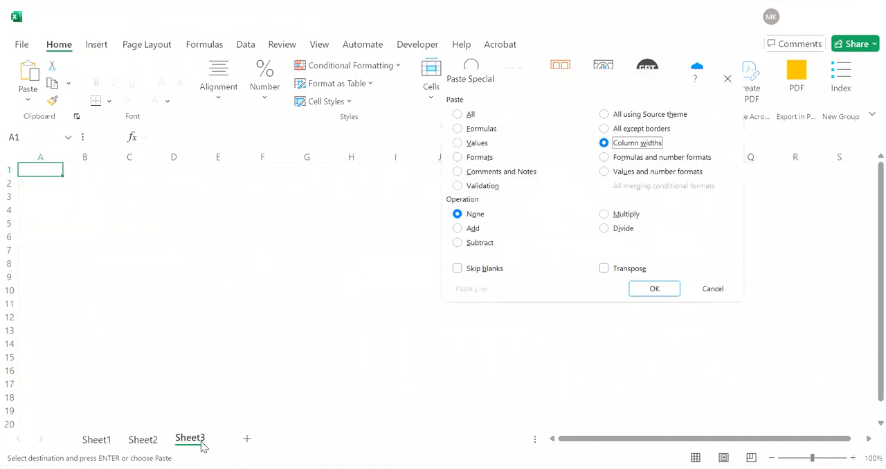
pyautogui.press('Return')
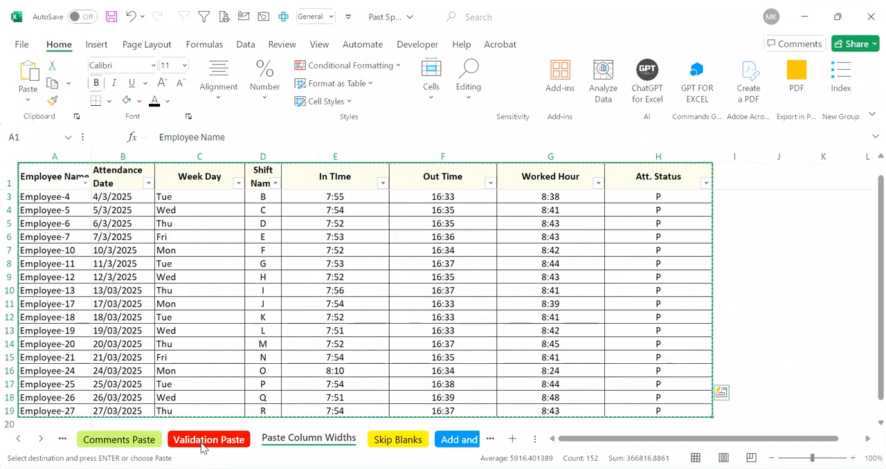
# Step: Open the Skip Blanks sheet and fill the WO weekday series from C2:C3 down to C17
pyautogui.click(405, 441)
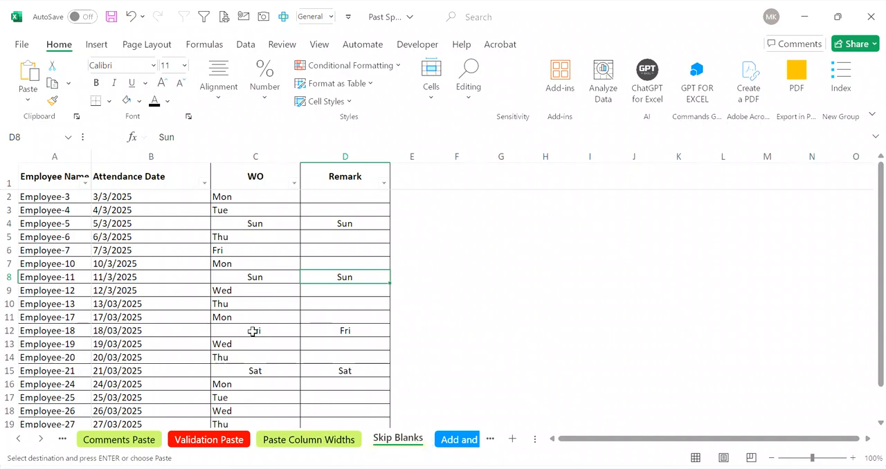
pyautogui.hotkey('ctrl', 'Up')
pyautogui.hotkey('ctrl', 'Up')
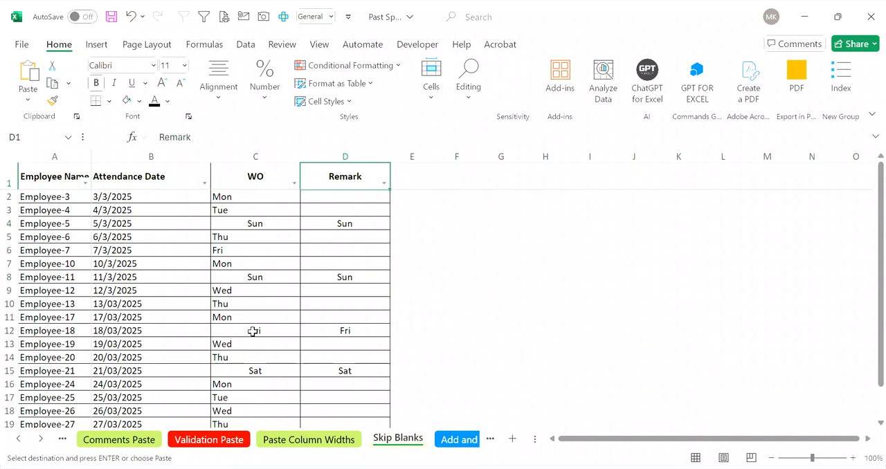
pyautogui.press('Down')
pyautogui.press('Left')
pyautogui.hotkey('ctrl', 'space')
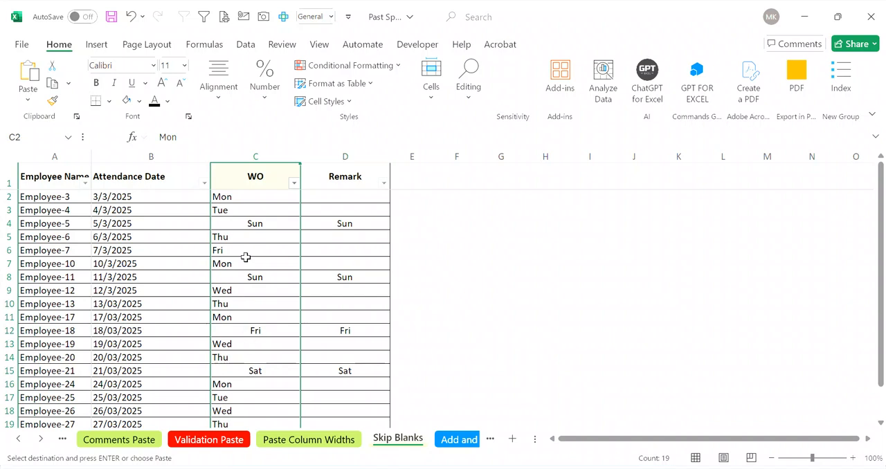
pyautogui.click(245, 202)
pyautogui.moveTo(246, 201); pyautogui.dragTo(245, 210)
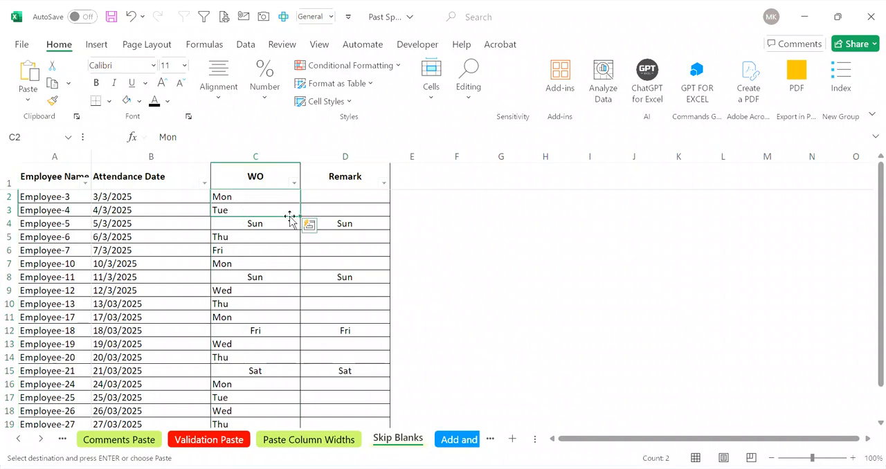
pyautogui.moveTo(300, 218); pyautogui.dragTo(277, 394)
# Step: Clear all existing entries below the Remark header in column D of the Skip Blanks sheet
pyautogui.press('Down')
pyautogui.press('Down')
pyautogui.press('Down')
pyautogui.hotkey('ctrl', 'Up')
pyautogui.press('Down')
pyautogui.press('Down')
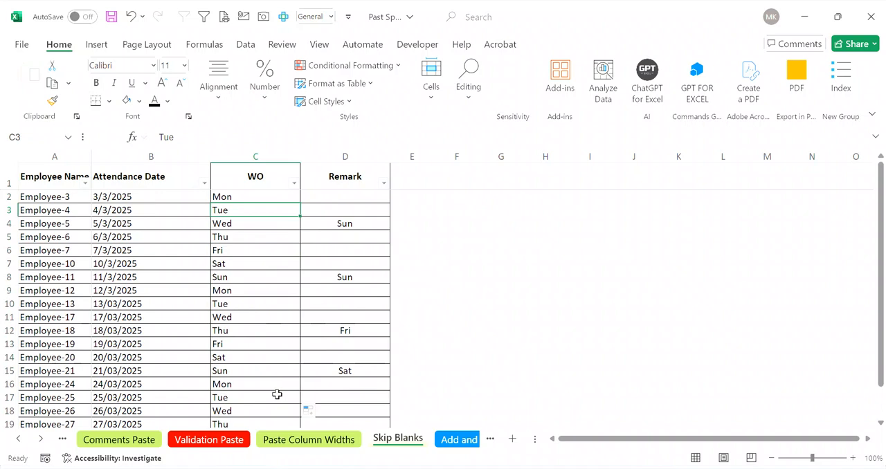
pyautogui.press('Right')
pyautogui.press('Up')
pyautogui.hotkey('shift', 'Down')
pyautogui.hotkey('shift', 'Down')
pyautogui.hotkey('shift', 'Down')
pyautogui.hotkey('shift', 'Down')
pyautogui.hotkey('shift', 'Down')
pyautogui.hotkey('shift', 'Down')
pyautogui.hotkey('shift', 'Down')
pyautogui.hotkey('shift', 'Down')
pyautogui.hotkey('shift', 'Down')
pyautogui.hotkey('shift', 'Down')
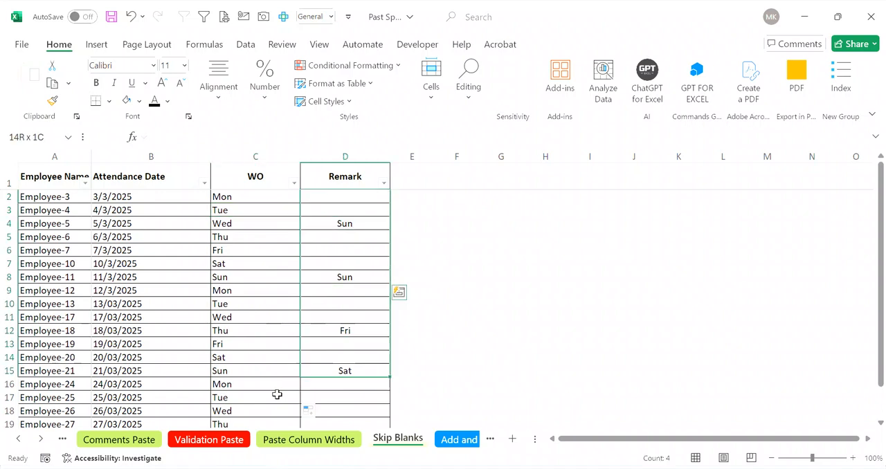
pyautogui.hotkey('ctrl', 'shift', 'Down')
pyautogui.hotkey('ctrl', 'shift', 'Down')
pyautogui.hotkey('ctrl', 'Up')
pyautogui.hotkey('ctrl', 'Down')
pyautogui.hotkey('ctrl', 'Down')
pyautogui.hotkey('ctrl', 'Down')
pyautogui.hotkey('ctrl', 'Down')
pyautogui.hotkey('ctrl', 'Down')
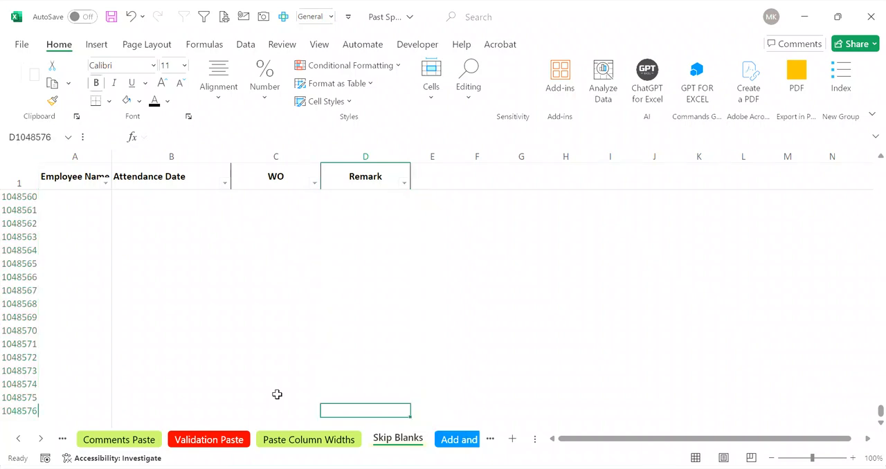
# Step: Enter ABC in D4 and Fri in D8 of the Remark column
pyautogui.hotkey('ctrl', 'Up')
pyautogui.press('Down')
pyautogui.press('Down')
pyautogui.press('Down')
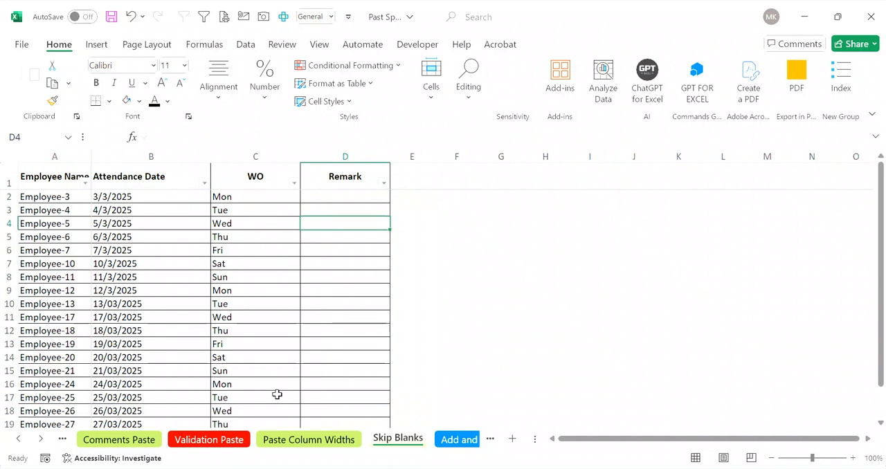
pyautogui.write('ABC')
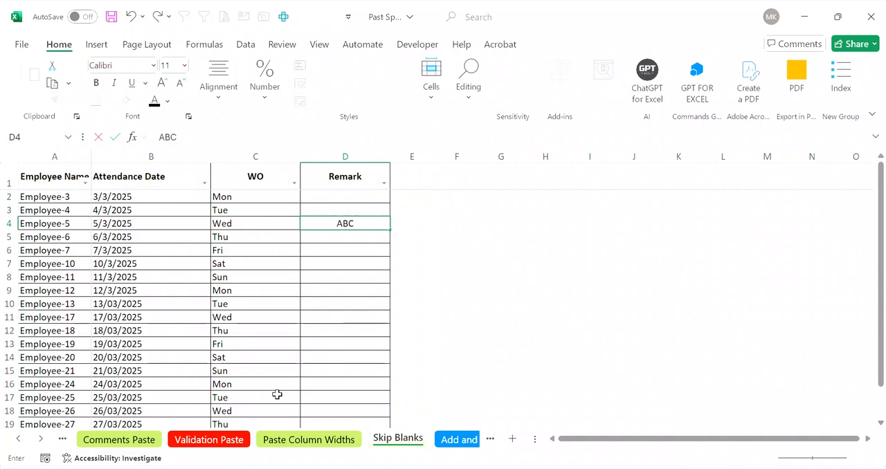
pyautogui.press('Return')
pyautogui.press('Return')
pyautogui.press('Return')
pyautogui.press('Return')
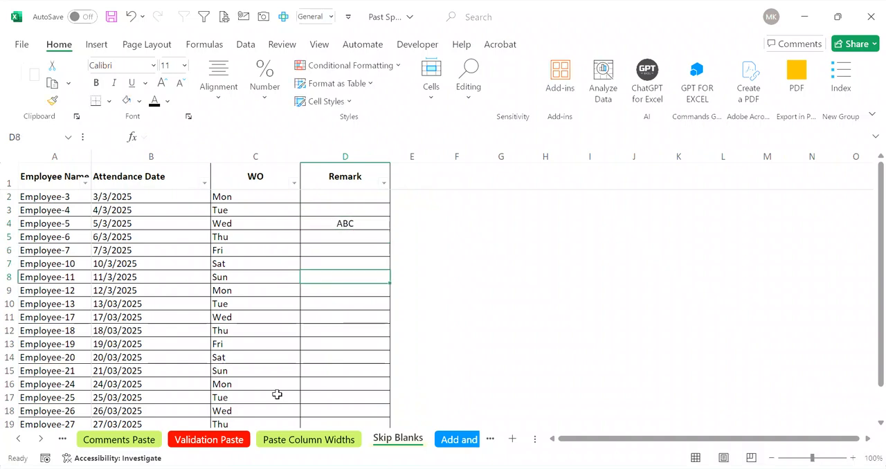
pyautogui.write('Fri')
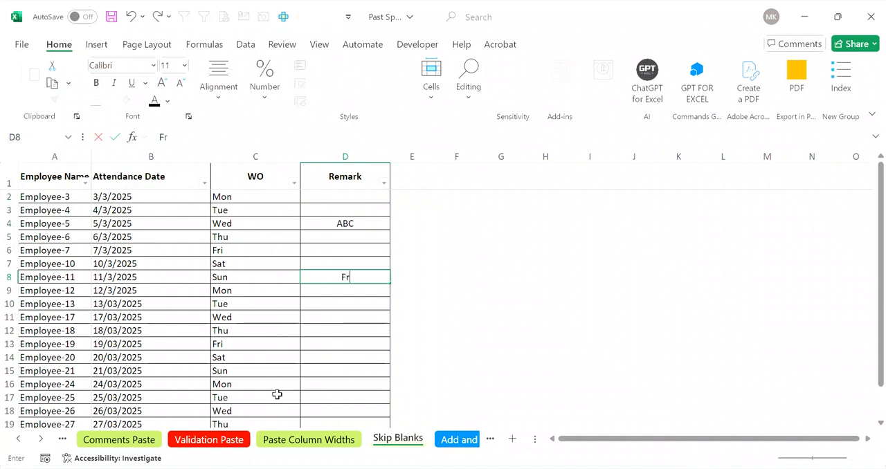
pyautogui.hotkey('ctrl', 'Return')
pyautogui.press('Return')
pyautogui.press('Return')
pyautogui.press('Return')
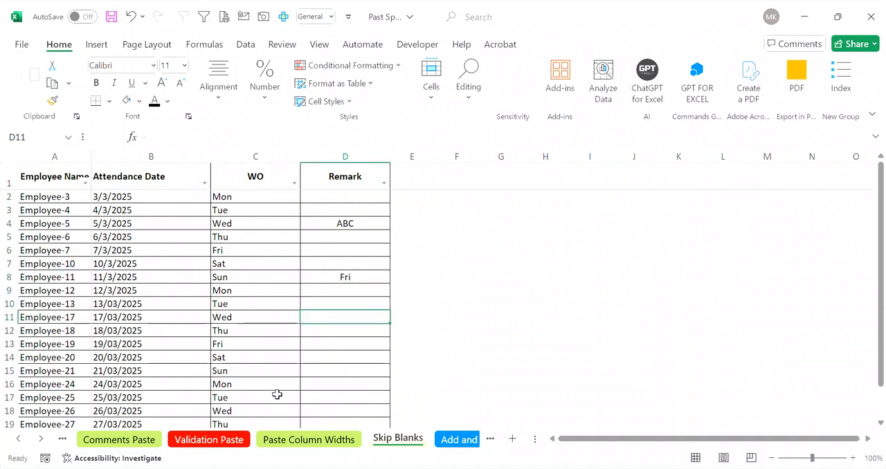
# Step: Enter Sat in D11 and Tue in D16 of the Remark column
pyautogui.write('Sat')
pyautogui.press('Return')
pyautogui.press('Return')
pyautogui.press('Return')
pyautogui.press('Return')
pyautogui.press('Return')
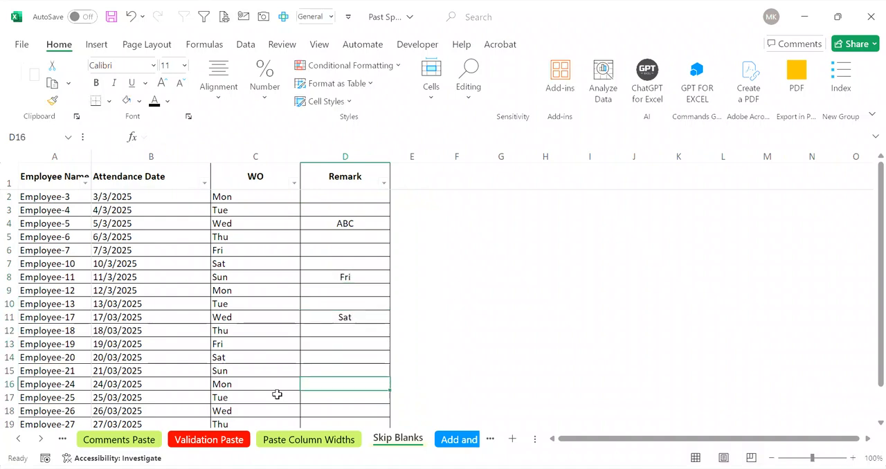
pyautogui.write('Mo')
pyautogui.press('BackSpace')
pyautogui.press('BackSpace')
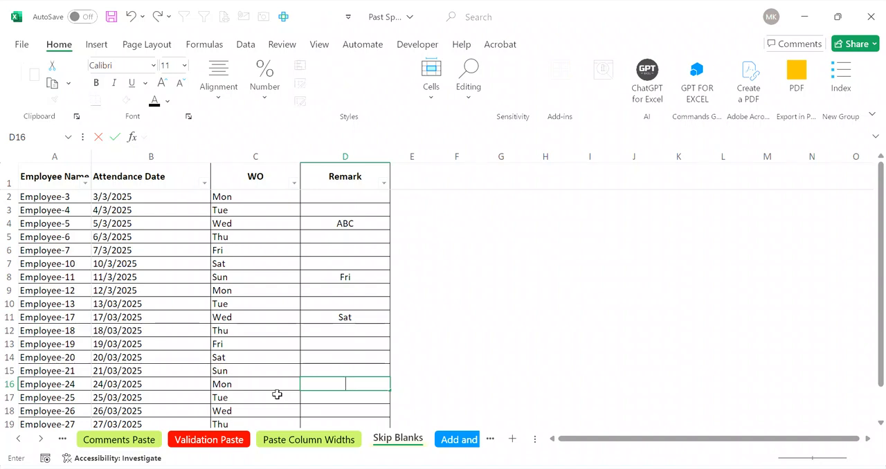
pyautogui.write('Tue')
pyautogui.press('Return')
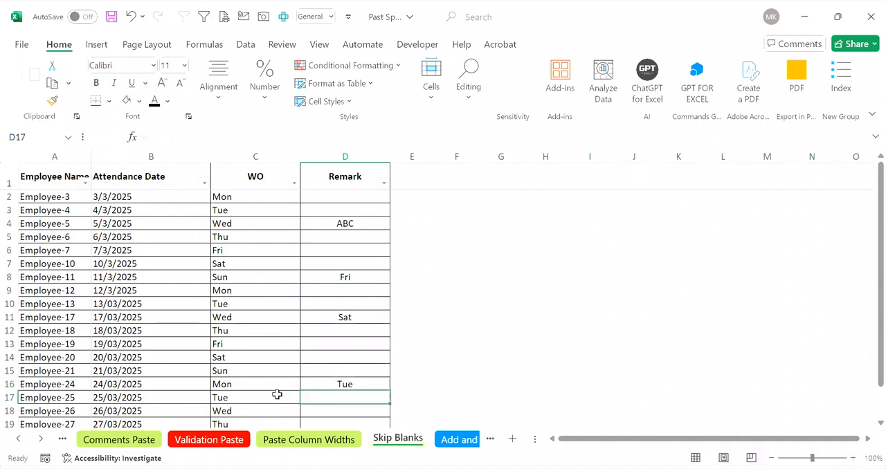
# Step: Copy the ABC remark from D4, paste it normally over C4, and undo the paste
pyautogui.press('Up')
pyautogui.hotkey('ctrl', 'Up')
pyautogui.hotkey('ctrl', 'Up')
pyautogui.hotkey('ctrl', 'Up')
pyautogui.hotkey('ctrl', 'Up')
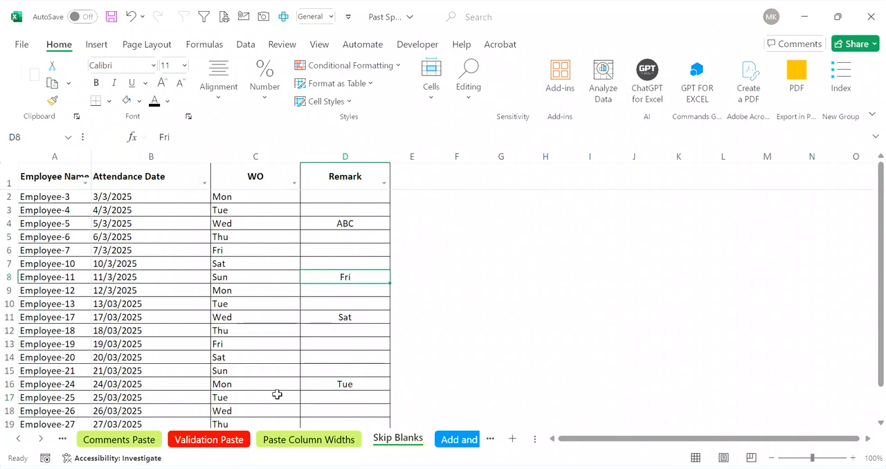
pyautogui.press('Left')
pyautogui.press('Down')
pyautogui.press('Down')
pyautogui.press('Down')
pyautogui.press('Down')
pyautogui.press('Down')
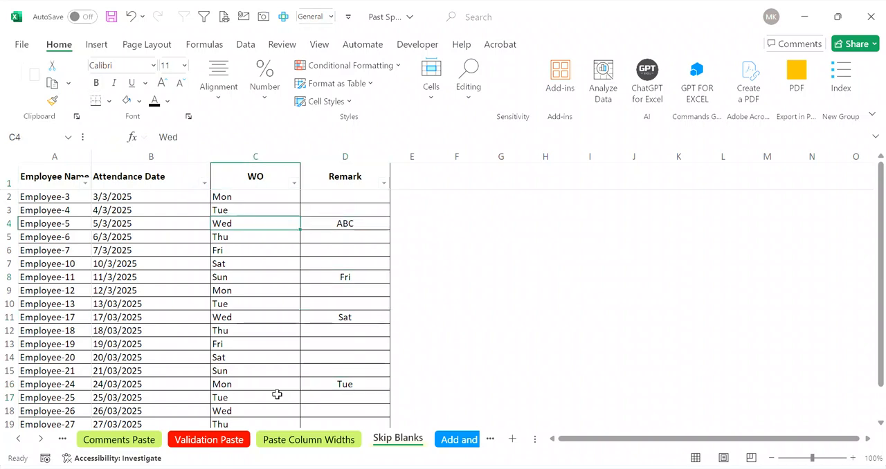
pyautogui.press('Up')
pyautogui.press('Right')
pyautogui.press('Up')
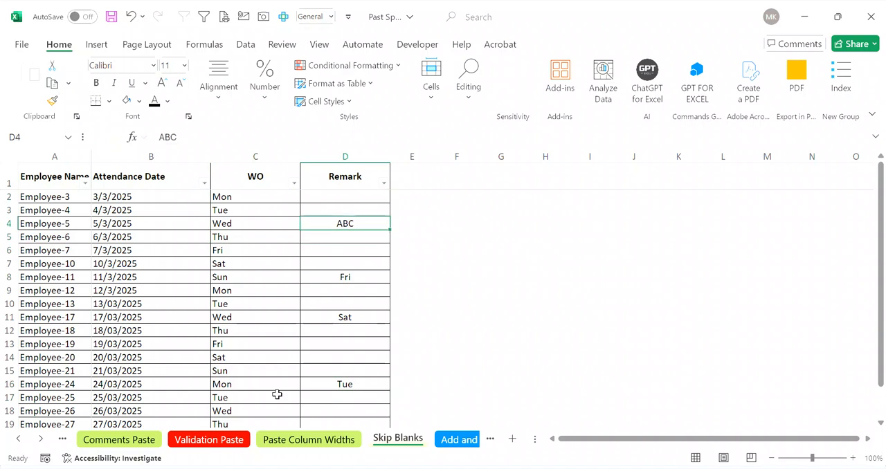
pyautogui.hotkey('ctrl', 'c')
pyautogui.press('Left')
pyautogui.hotkey('ctrl', 'v')
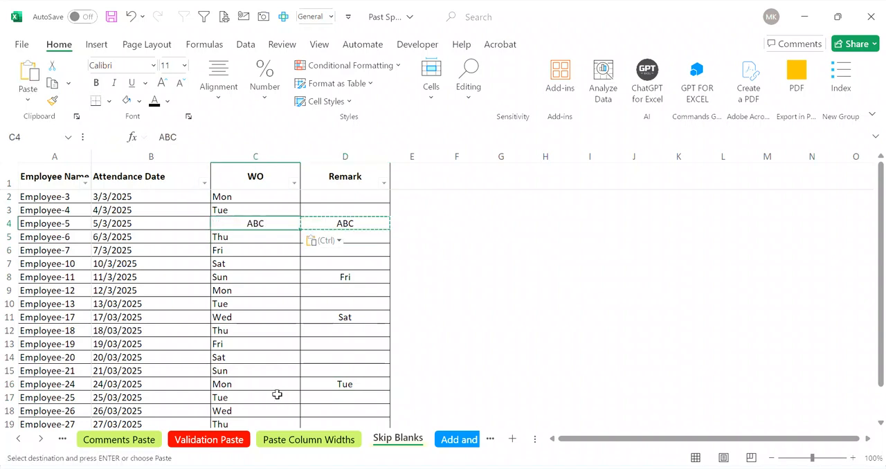
pyautogui.hotkey('ctrl', 'z')
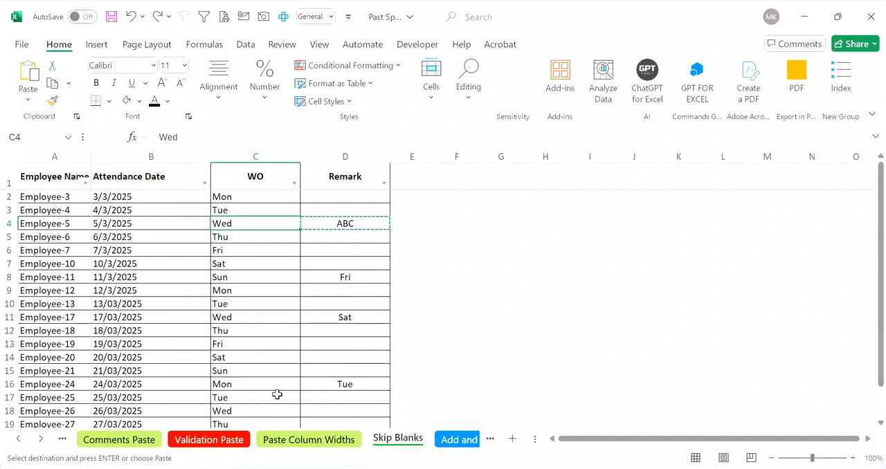
# Step: Copy the Remark range D2:D19, including its blank cells
pyautogui.press('Right')
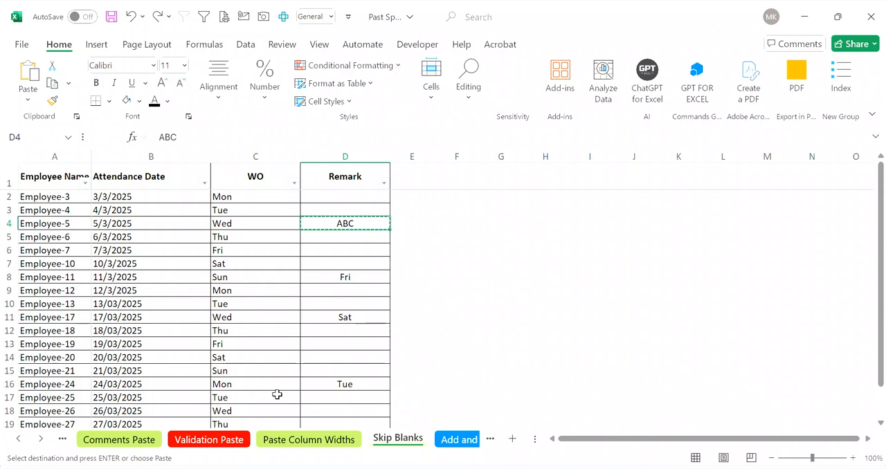
pyautogui.hotkey('ctrl', 'Up')
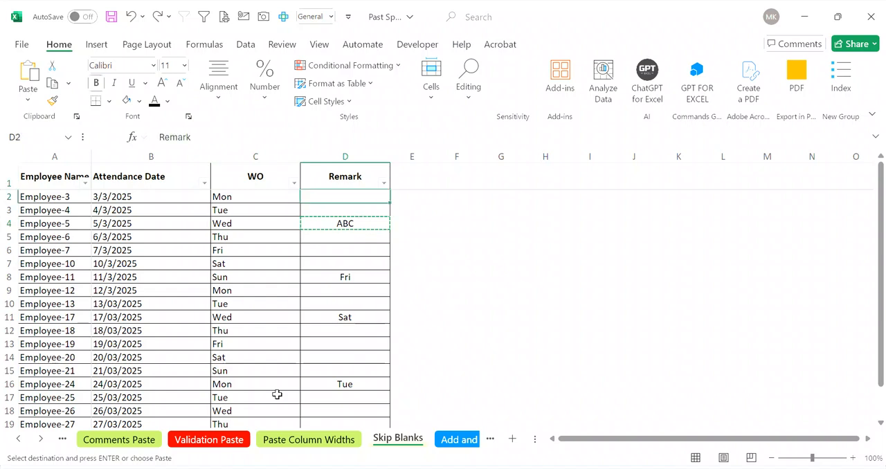
pyautogui.press('Down')
pyautogui.hotkey('shift', 'Down')
pyautogui.hotkey('shift', 'Down')
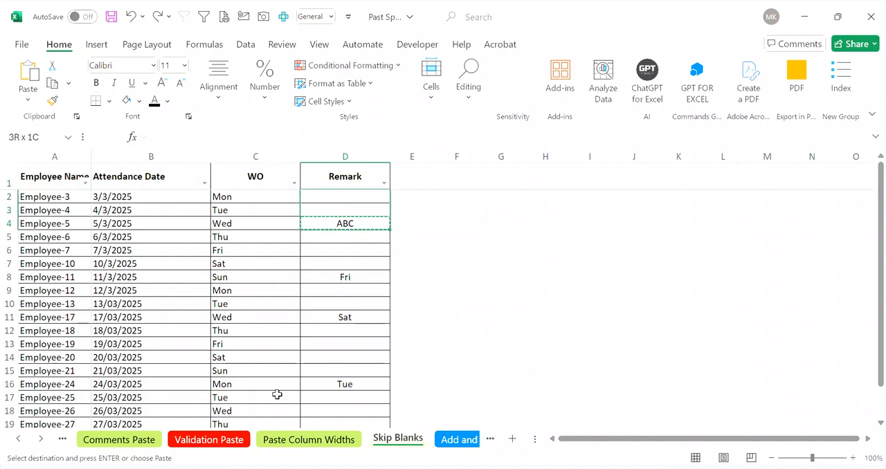
pyautogui.hotkey('ctrl', 'shift', 'Down')
pyautogui.hotkey('ctrl', 'shift', 'Down')
pyautogui.hotkey('ctrl', 'shift', 'Down')
pyautogui.hotkey('ctrl', 'shift', 'Down')
pyautogui.hotkey('ctrl', 'shift', 'Up')
pyautogui.hotkey('shift', 'Down')
pyautogui.hotkey('shift', 'Down')
pyautogui.hotkey('shift', 'Down')
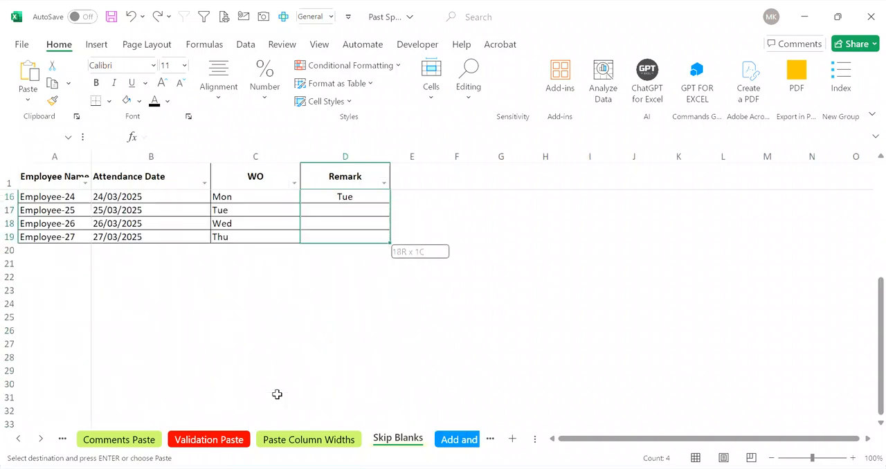
pyautogui.hotkey('ctrl', 'c')
# Step: Paste the copied remarks onto C2:C19 of the WO column as Values with Skip blanks enabled
pyautogui.hotkey('ctrl', 'Up')
pyautogui.press('Down')
pyautogui.press('Left')
pyautogui.hotkey('ctrl', 'shift', 'Down')
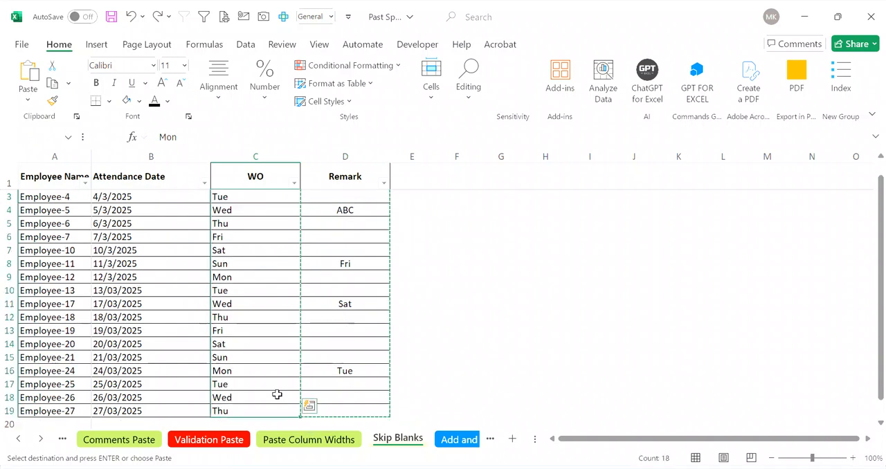
pyautogui.hotkey('ctrl', 'alt', 'v')
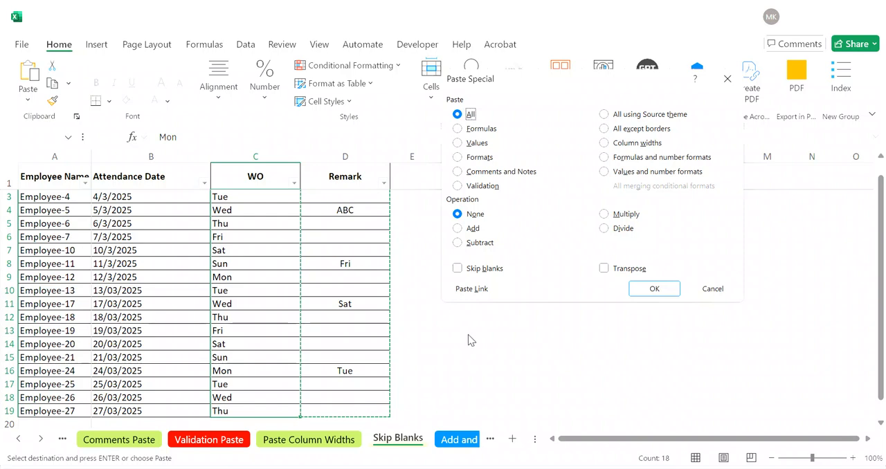
pyautogui.click(477, 143)
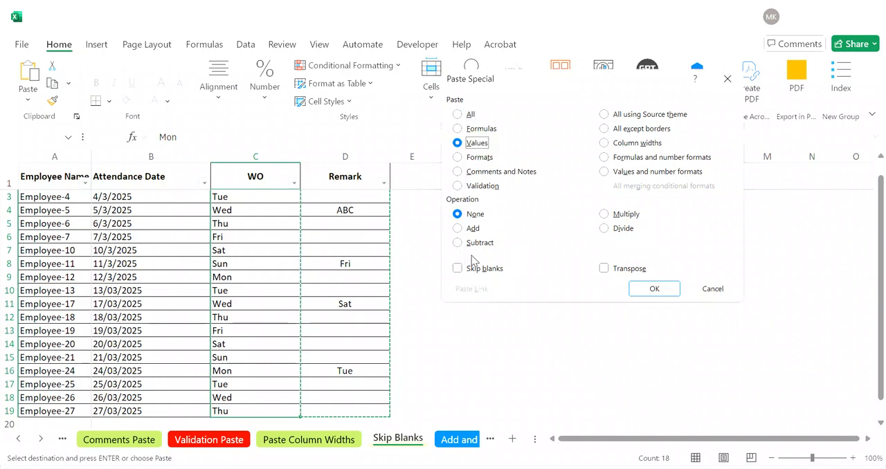
pyautogui.click(460, 268)
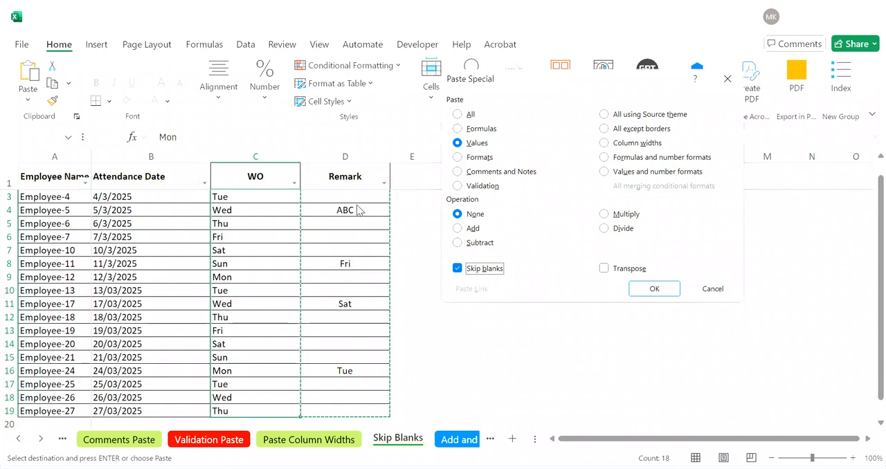
pyautogui.click(654, 291)
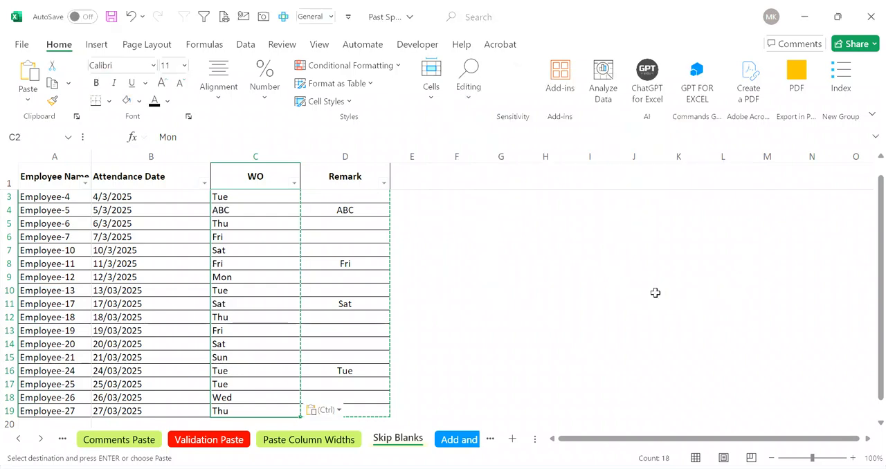
pyautogui.click(347, 263)
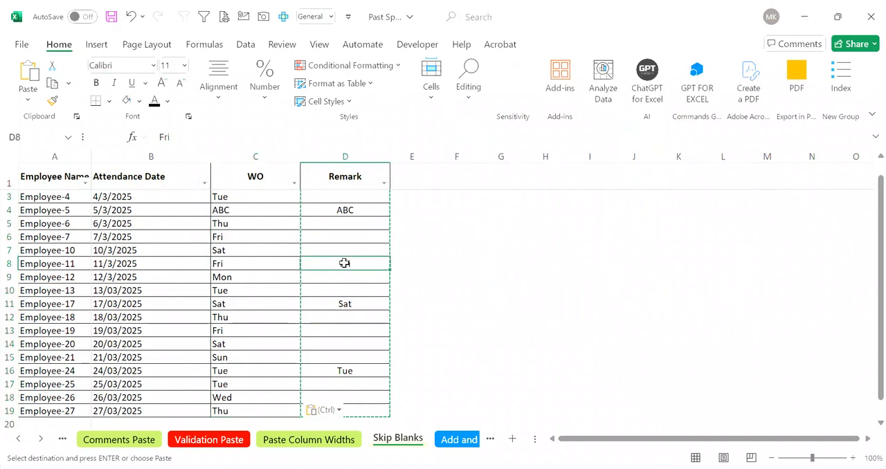
pyautogui.click(223, 210)
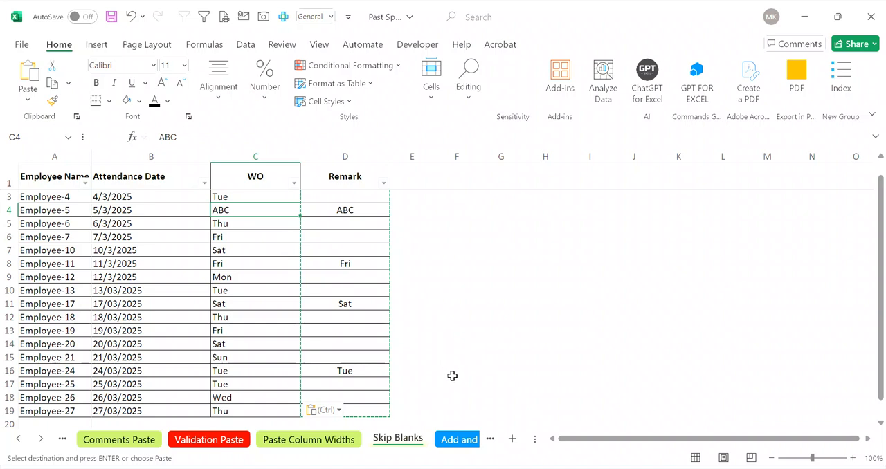
# Step: Open the Add and Subtract sheet and examine its Employee Name and Schedule Date entries
pyautogui.click(460, 440)
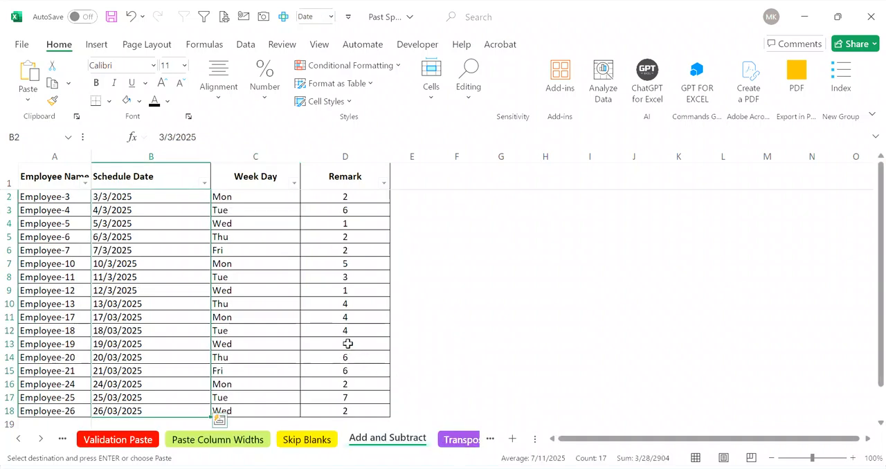
pyautogui.click(279, 287)
pyautogui.press('Left')
pyautogui.press('Left')
pyautogui.press('Up')
pyautogui.press('Up')
pyautogui.press('Up')
pyautogui.press('Up')
pyautogui.press('Up')
pyautogui.press('Up')
pyautogui.press('Right')
pyautogui.press('Up')
pyautogui.press('Down')
pyautogui.press('Down')
pyautogui.press('Down')
pyautogui.press('Down')
pyautogui.press('Down')
pyautogui.press('Down')
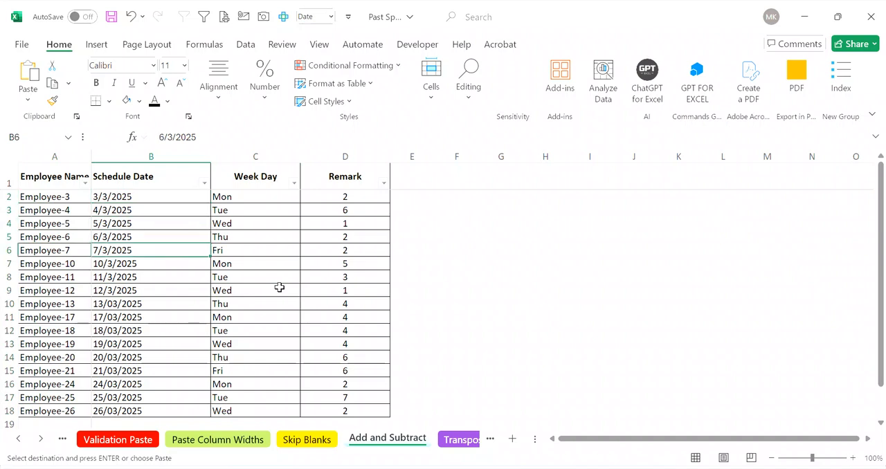
pyautogui.press('Left')
pyautogui.press('Up')
pyautogui.press('Down')
pyautogui.press('Right')
pyautogui.press('Down')
pyautogui.press('Down')
pyautogui.press('Down')
pyautogui.press('Down')
pyautogui.press('Up')
pyautogui.press('Up')
pyautogui.press('Up')
pyautogui.press('Up')
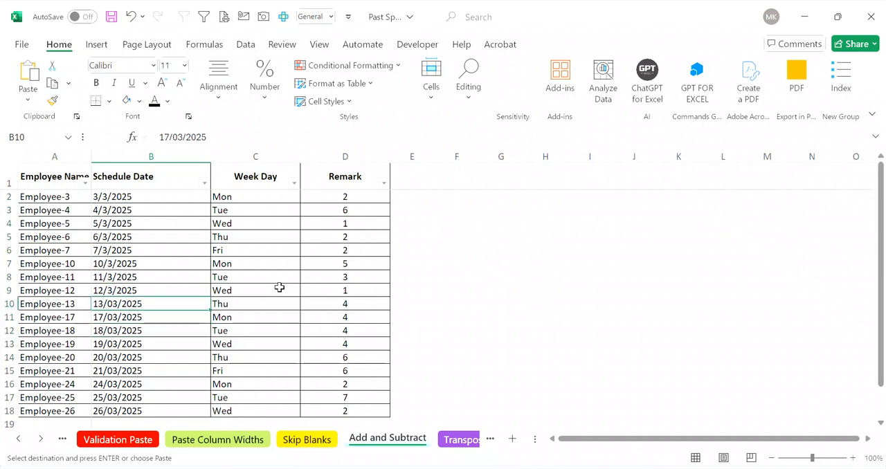
pyautogui.press('Up')
pyautogui.press('Up')
pyautogui.press('Up')
pyautogui.press('Up')
pyautogui.press('Up')
pyautogui.press('Up')
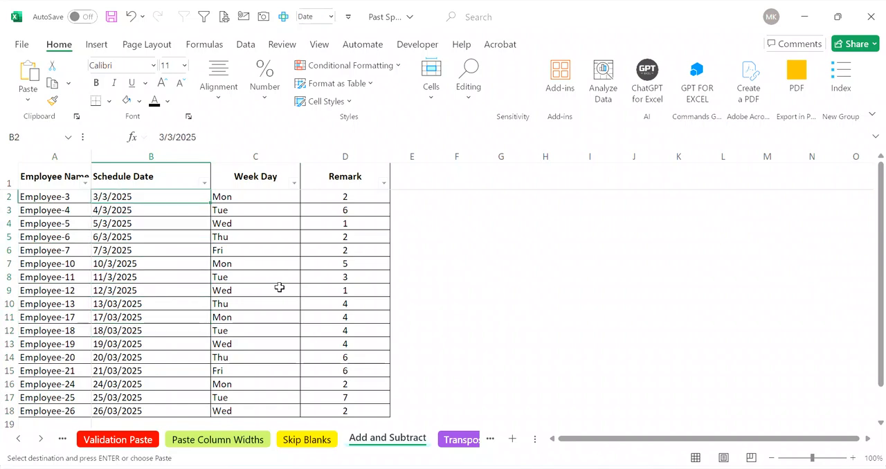
# Step: Copy the Remark numbers in D2:D18 on the Add and Subtract sheet
pyautogui.press('Right')
pyautogui.press('Right')
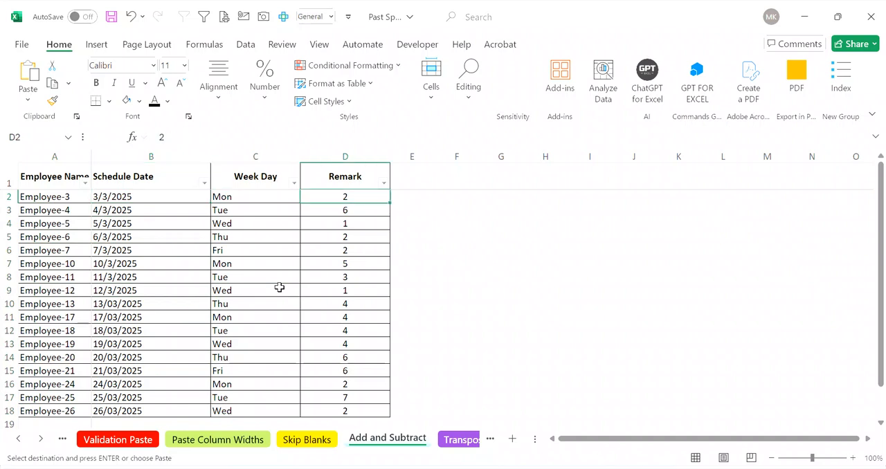
pyautogui.hotkey('ctrl', 'shift', 'Down')
pyautogui.hotkey('ctrl', 'c')
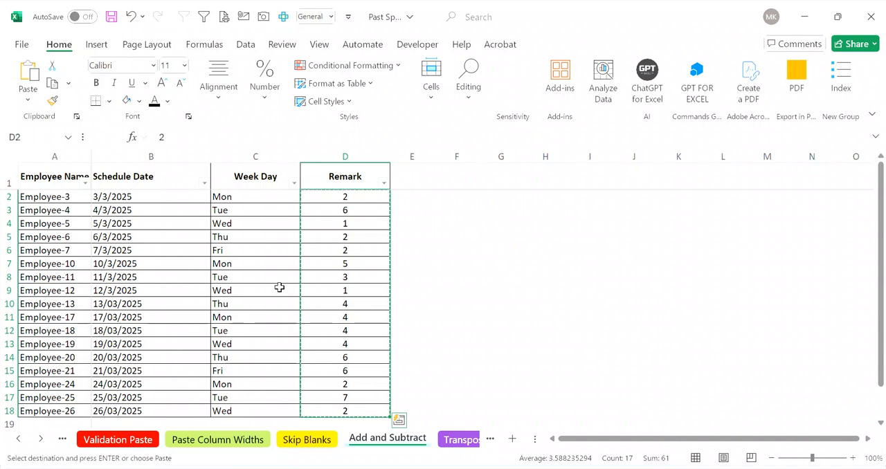
pyautogui.press('Left')
pyautogui.press('Left')
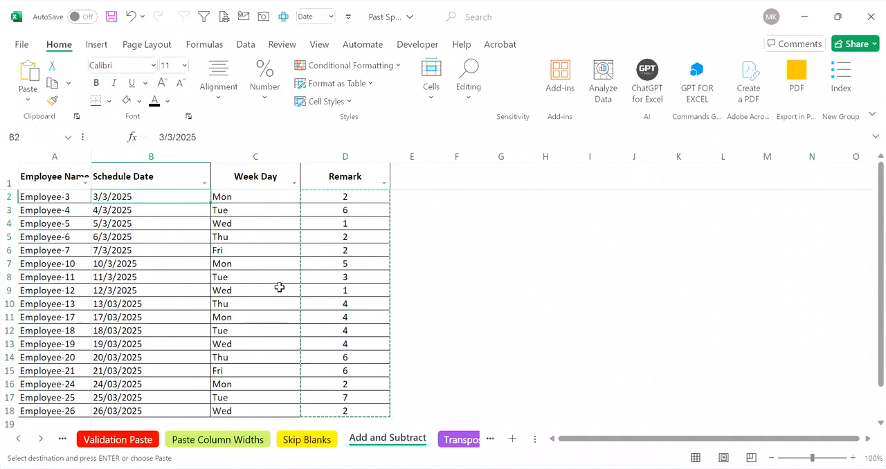
pyautogui.press('Right')
pyautogui.press('Right')
pyautogui.hotkey('ctrl', 'shift', 'Down')
pyautogui.hotkey('ctrl', 'v')
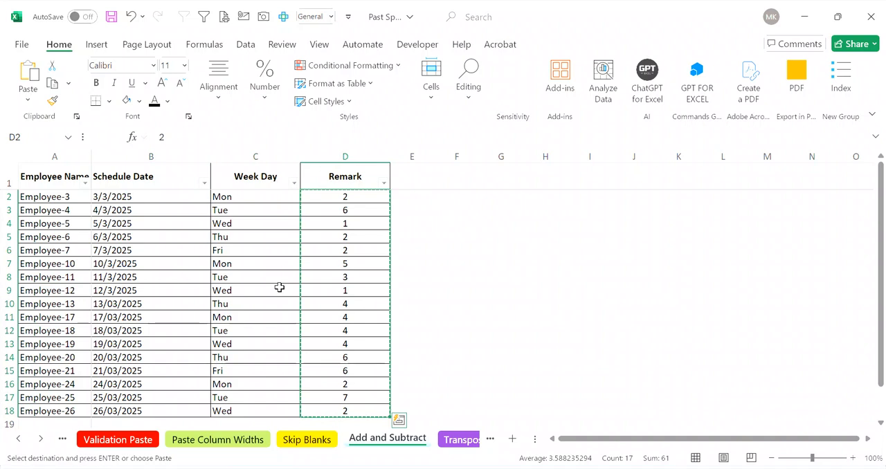
# Step: Add the copied Remark numbers to the Schedule Dates in B2:B18 using Paste Special with Values and Add
pyautogui.press('Left')
pyautogui.press('Left')
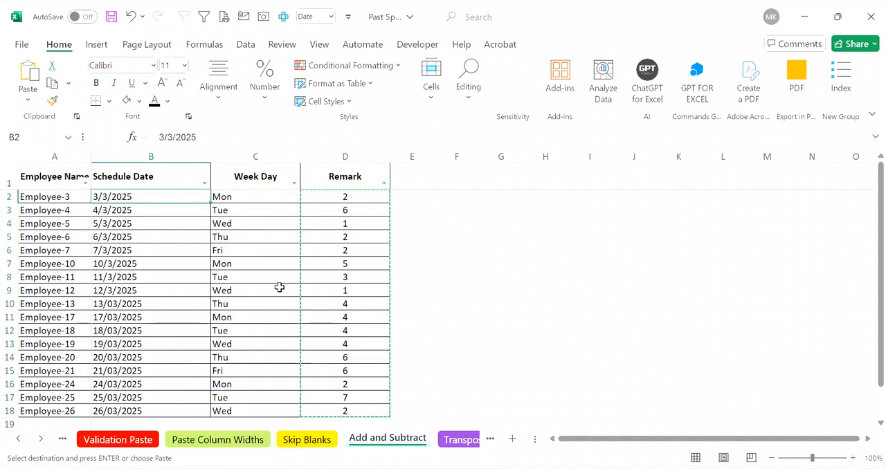
pyautogui.hotkey('ctrl', 'shift', 'Down')
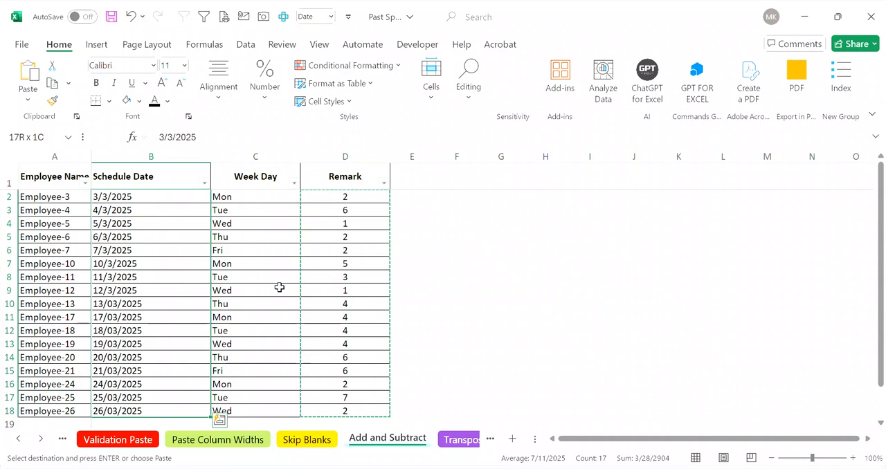
pyautogui.hotkey('ctrl', 'alt', 'v')
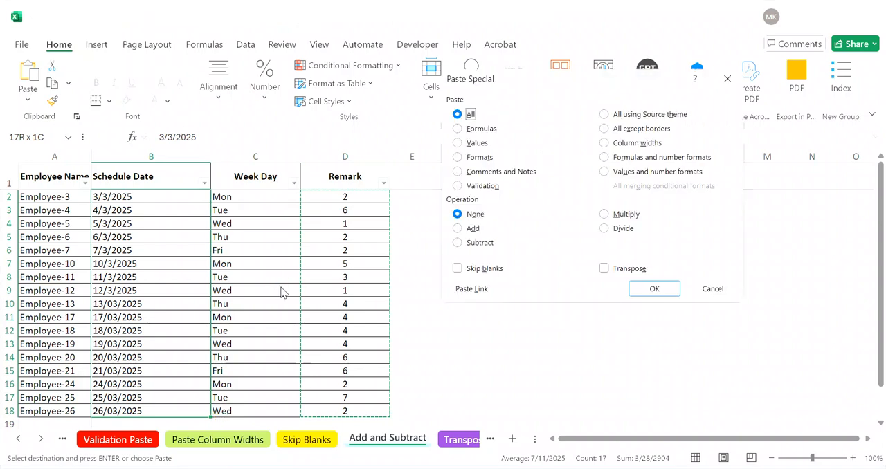
pyautogui.click(476, 144)
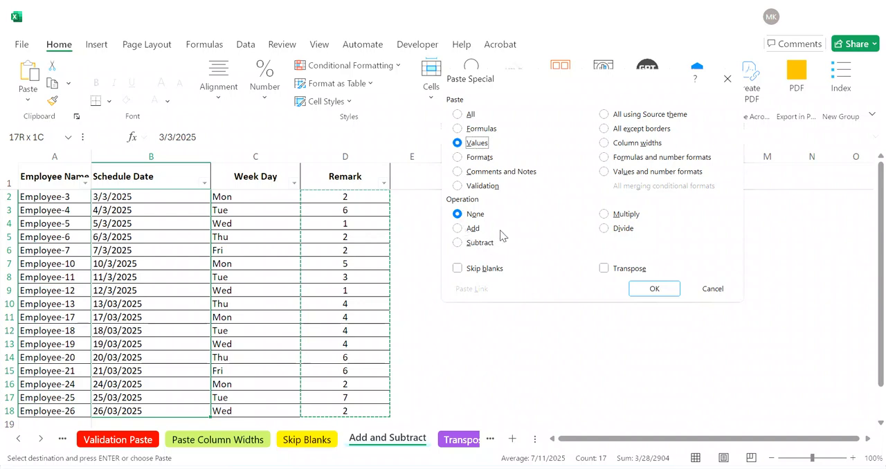
pyautogui.click(471, 228)
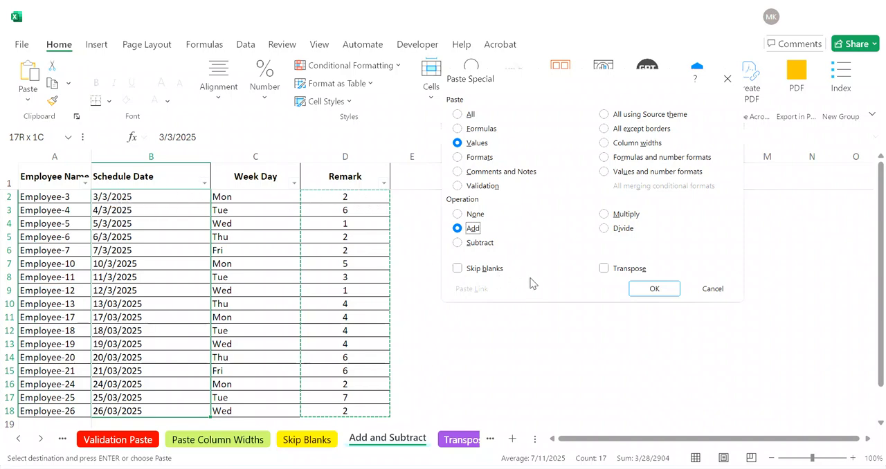
pyautogui.click(654, 289)
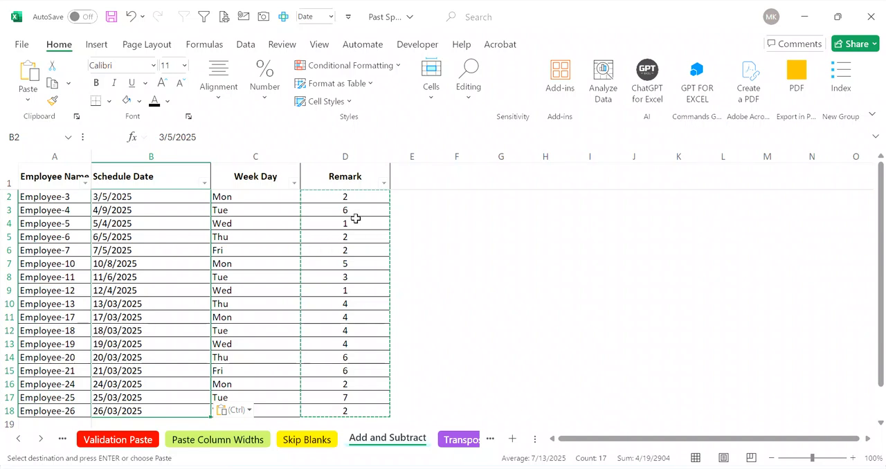
# Step: Subtract the copied Remark numbers from the Schedule Dates in B2:B18 using Paste Special with Values and Subtract
pyautogui.moveTo(350, 197); pyautogui.dragTo(346, 408)
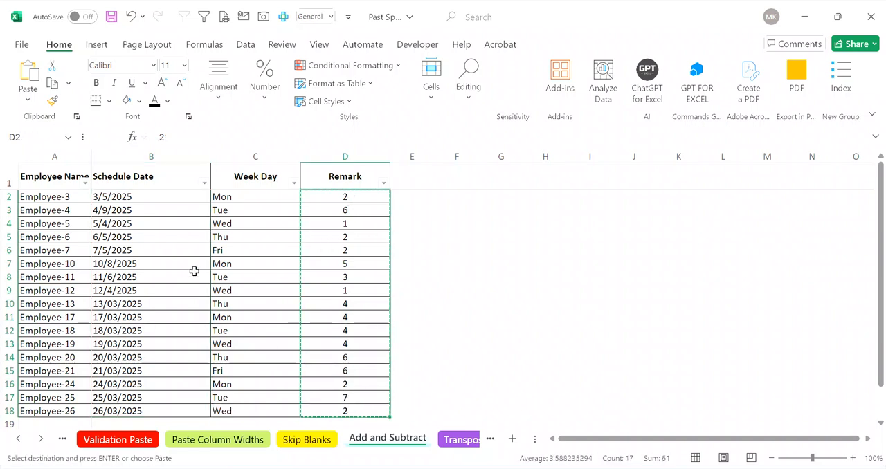
pyautogui.moveTo(139, 198); pyautogui.dragTo(177, 406)
pyautogui.hotkey('ctrl', 'alt', 'v')
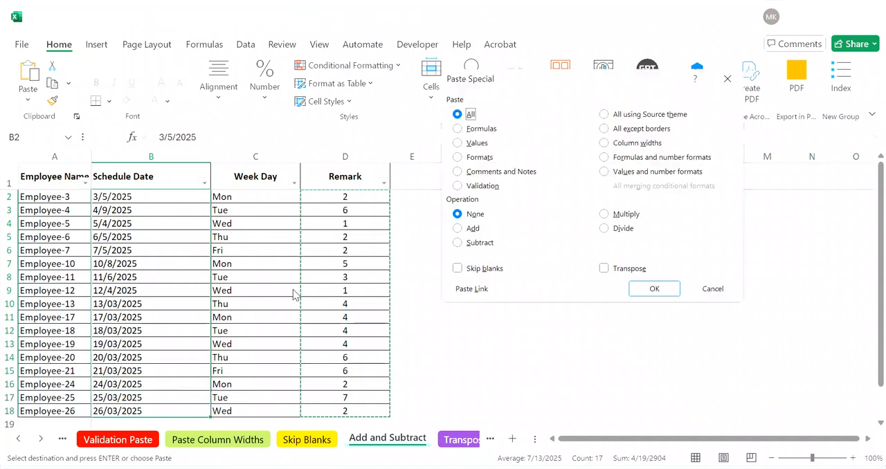
pyautogui.click(467, 143)
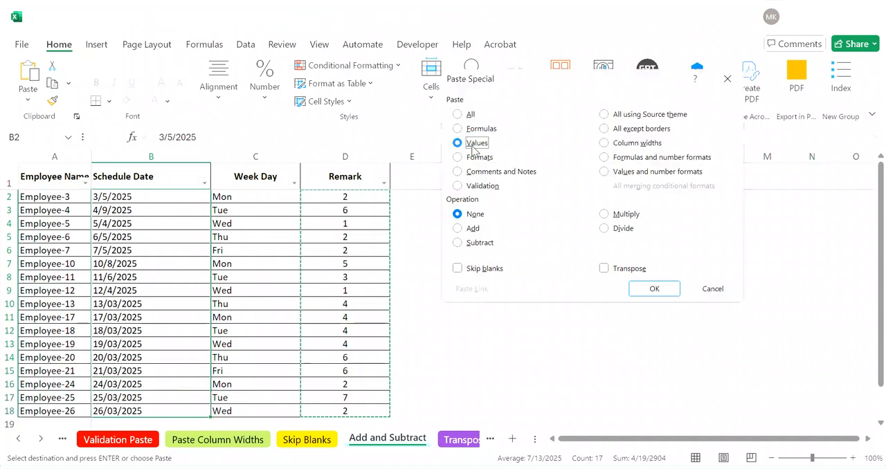
pyautogui.click(483, 243)
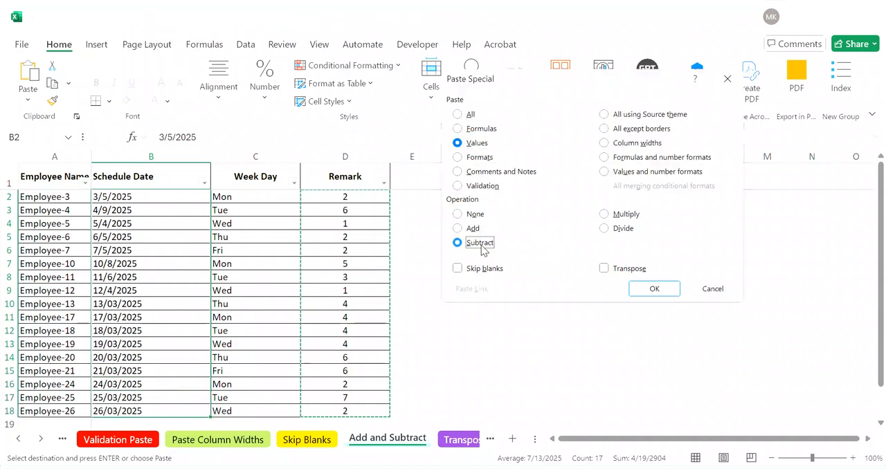
pyautogui.click(669, 291)
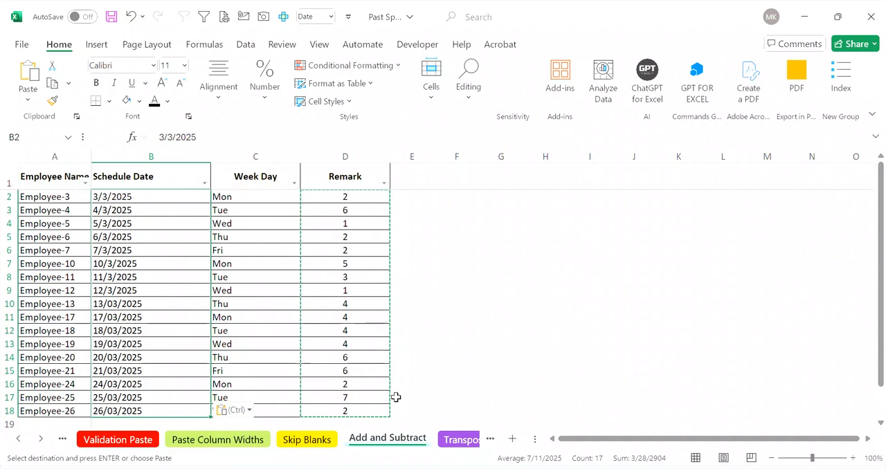
# Step: Open the Transpose sheet and copy the employee schedule table A1:C11
pyautogui.click(460, 441)
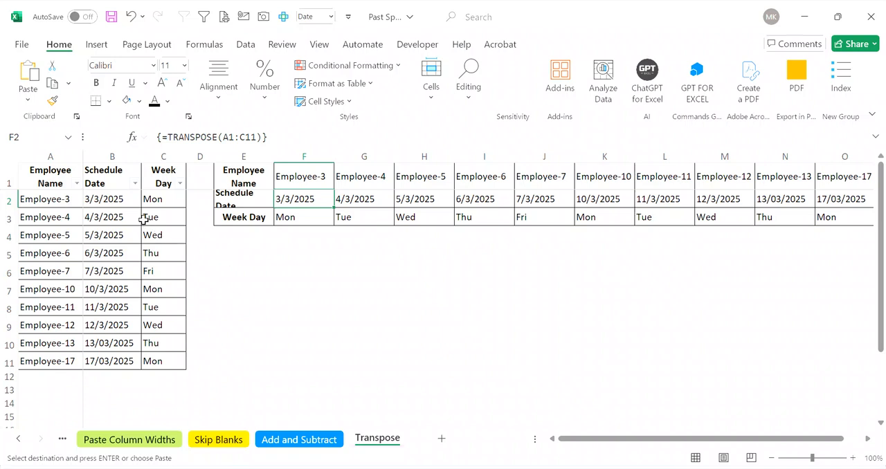
pyautogui.click(56, 170)
pyautogui.hotkey('ctrl', 'shift', 'Right')
pyautogui.hotkey('ctrl', 'shift', 'Down')
pyautogui.hotkey('ctrl', 'c')
# Step: Paste the copied schedule table at E5 with Transpose enabled in Paste Special
pyautogui.press('Down')
pyautogui.press('Down')
pyautogui.press('Down')
pyautogui.press('Down')
pyautogui.press('Right')
pyautogui.press('Right')
pyautogui.press('Right')
pyautogui.press('Right')
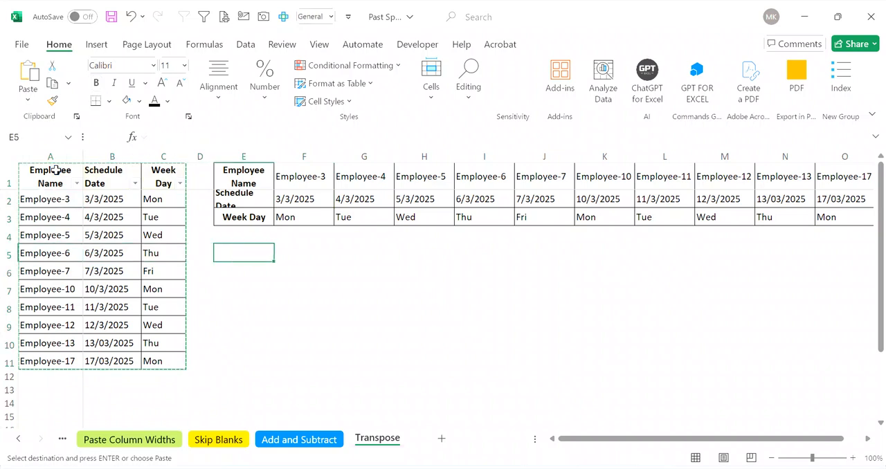
pyautogui.hotkey('ctrl', 'alt', 'v')
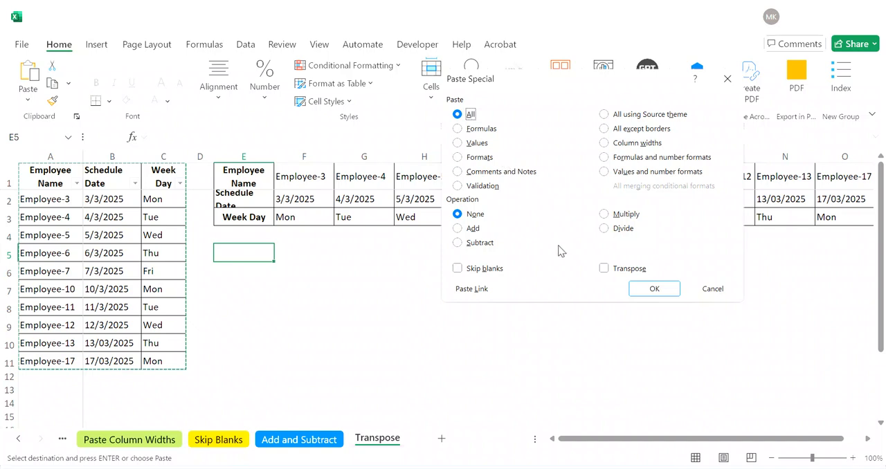
pyautogui.click(603, 268)
pyautogui.click(654, 289)
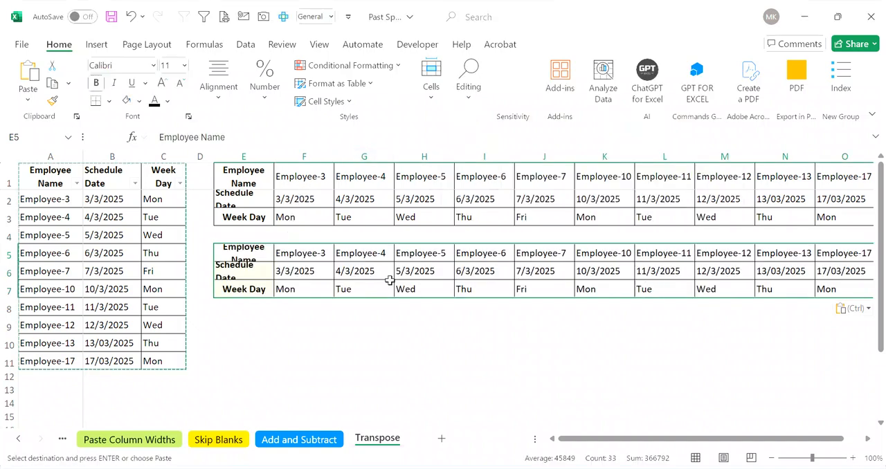
# Step: Check the header cells of the transposed table at E5, and undo the transposed paste
pyautogui.press('Right')
pyautogui.press('Right')
pyautogui.press('Right')
pyautogui.press('Left')
pyautogui.press('Left')
pyautogui.press('Left')
pyautogui.hotkey('shift', 'Down')
pyautogui.hotkey('shift', 'Down')
pyautogui.hotkey('shift', 'Down')
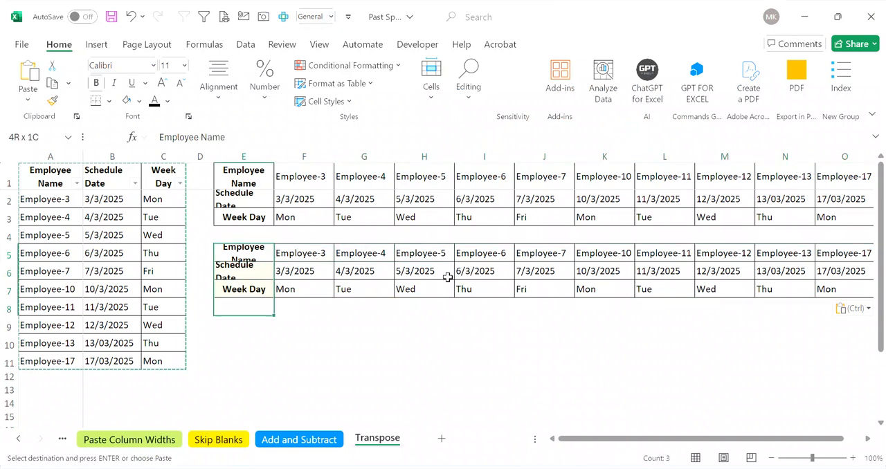
pyautogui.hotkey('ctrl', 'z')
# Step: Clear the existing TRANSPOSE formula table starting at E1 and delete its columns E to O
pyautogui.press('Up')
pyautogui.press('Up')
pyautogui.press('Up')
pyautogui.press('Up')
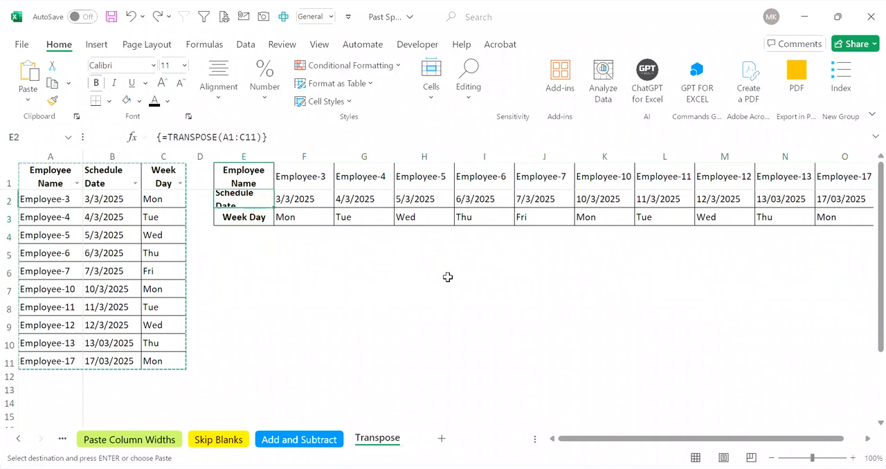
pyautogui.hotkey('ctrl', 'shift', 'Right')
pyautogui.hotkey('ctrl', 'shift', 'Down')
pyautogui.hotkey('ctrl', 'shift', 'Down')
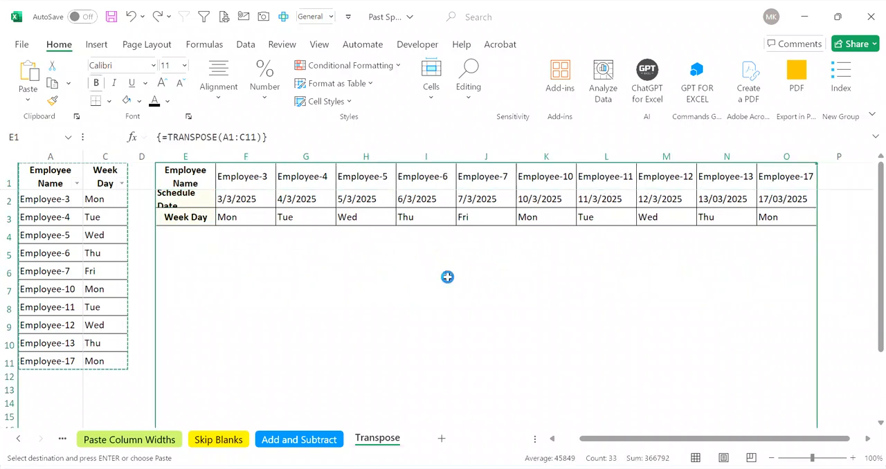
pyautogui.press('Delete')
pyautogui.press('Left')
pyautogui.press('Left')
pyautogui.hotkey('ctrl', 'z')
pyautogui.hotkey('ctrl', 'z')
pyautogui.hotkey('ctrl', 'z')
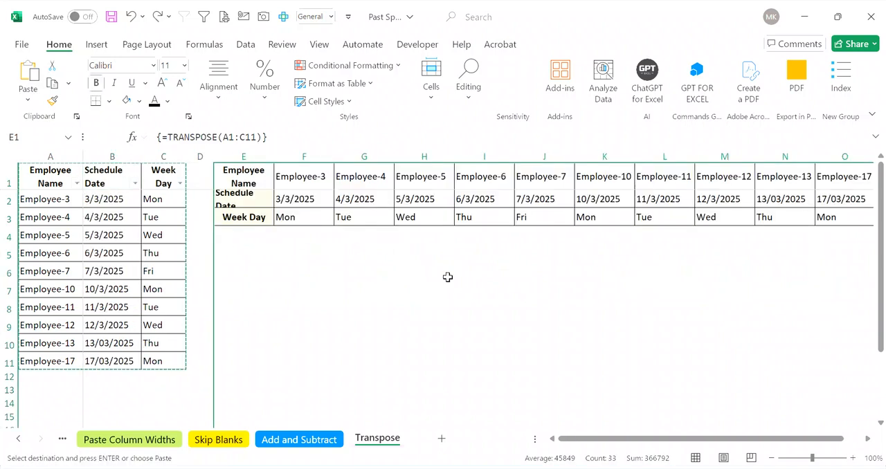
pyautogui.hotkey('ctrl', '-')
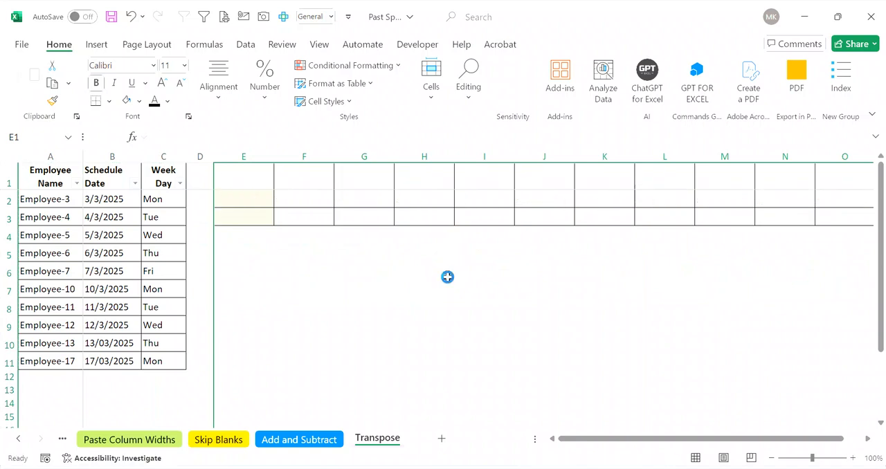
# Step: Copy the source schedule table A1:C11 again
pyautogui.press('Left')
pyautogui.press('Left')
pyautogui.press('Left')
pyautogui.press('Left')
pyautogui.hotkey('ctrl', 'shift', 'Right')
pyautogui.hotkey('ctrl', 'shift', 'Down')
pyautogui.hotkey('ctrl', 'c')
# Step: Paste the copied schedule table at E1 using Paste Special with All and Transpose
pyautogui.press('Right')
pyautogui.press('Right')
pyautogui.press('Right')
pyautogui.press('Right')
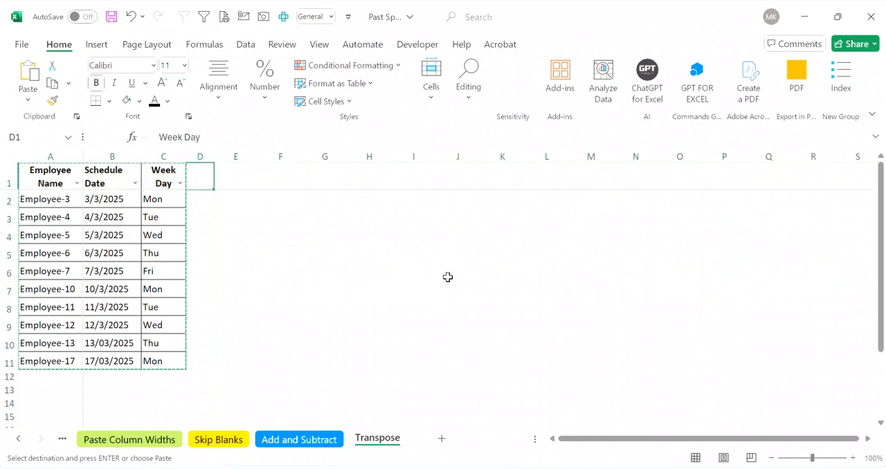
pyautogui.hotkey('ctrl', 'alt', 'v')
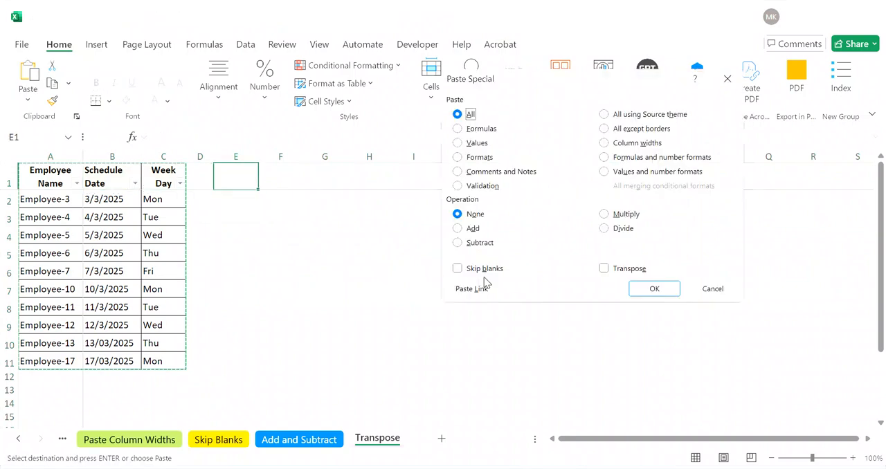
pyautogui.click(638, 272)
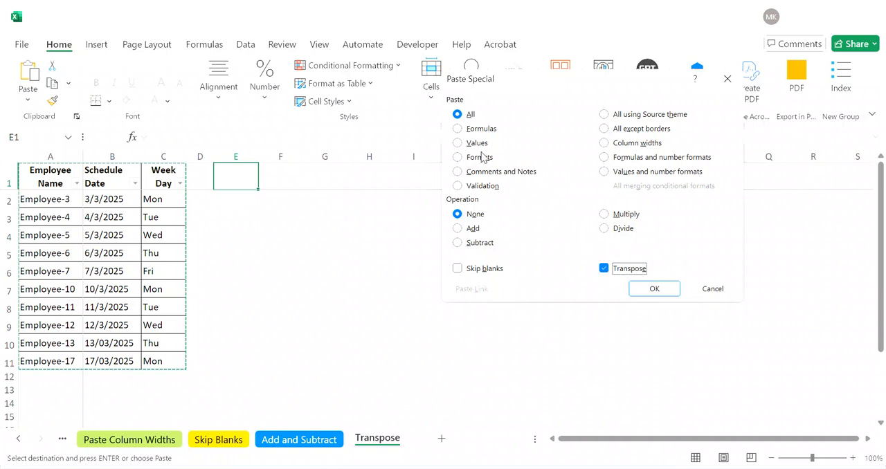
pyautogui.click(639, 286)
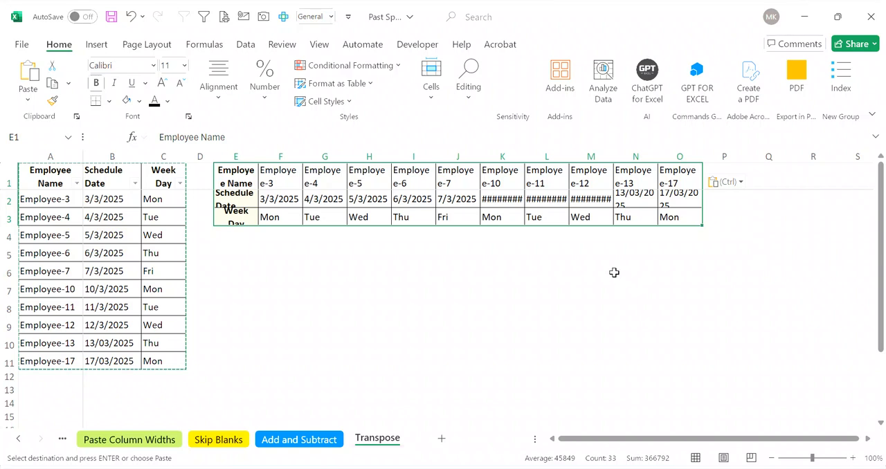
# Step: Show the Transpose option in Paste Special again, cancel the dialog, and undo the transposed paste at E1
pyautogui.hotkey('ctrl', 'alt', 'v')
pyautogui.click(614, 271)
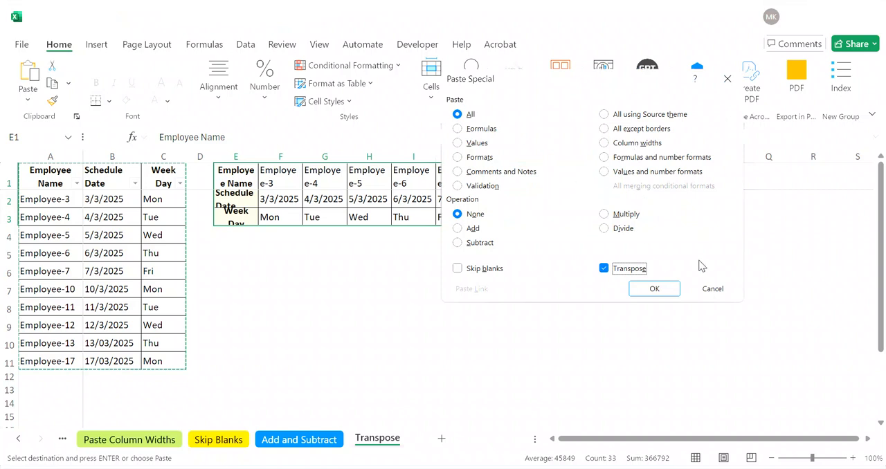
pyautogui.click(707, 285)
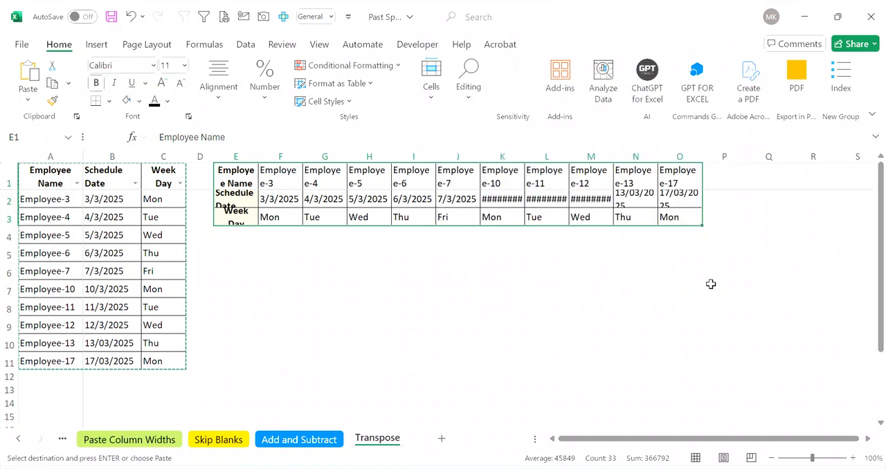
pyautogui.hotkey('ctrl', 'z')
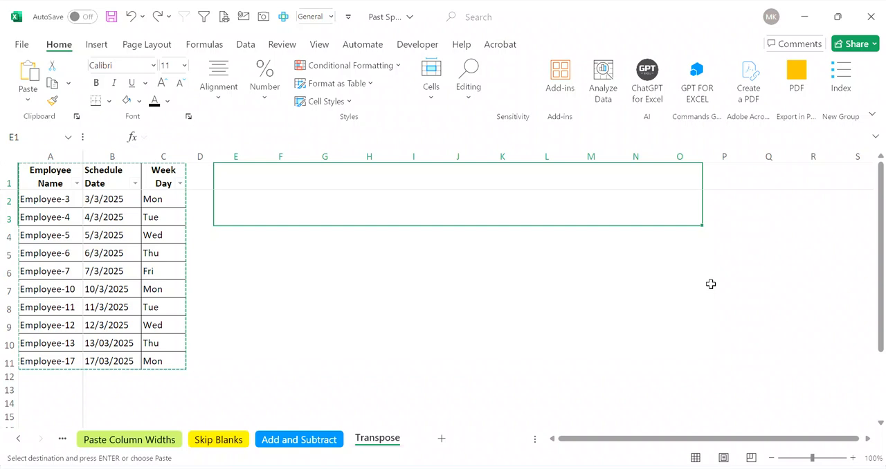
# Step: Paste the copied schedule table transposed into E1:O3 once more
pyautogui.hotkey('ctrl', 'alt', 'v')
pyautogui.click(636, 269)
pyautogui.click(650, 289)
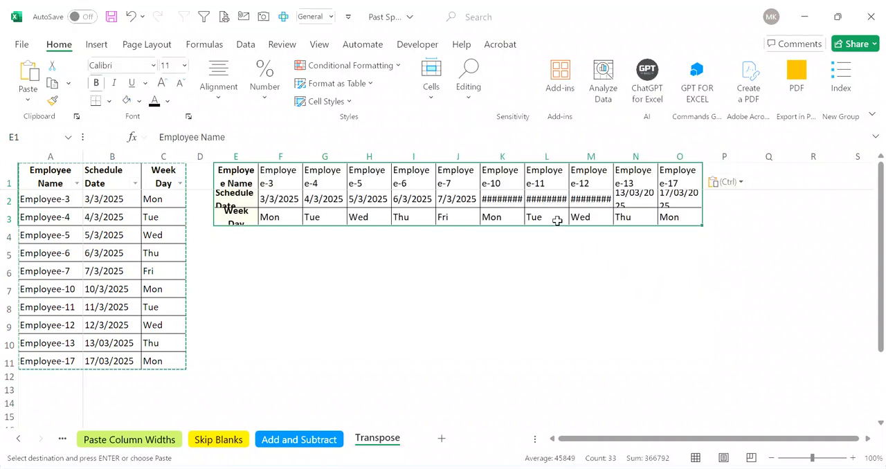
# Step: Examine the employee names and week days in the transposed table E1:O3
pyautogui.click(458, 184)
pyautogui.press('Left')
pyautogui.press('Left')
pyautogui.press('Left')
pyautogui.press('Left')
pyautogui.press('Down')
pyautogui.press('Down')
pyautogui.press('Right')
pyautogui.press('Right')
pyautogui.press('Right')
# Step: Enter aaaa in C2 of the source table, check the matching transposed cell F3, and undo the entry
pyautogui.press('Left')
pyautogui.press('Left')
pyautogui.press('Left')
pyautogui.press('Left')
pyautogui.press('Left')
pyautogui.press('Left')
pyautogui.press('Up')
pyautogui.write('aaaa')
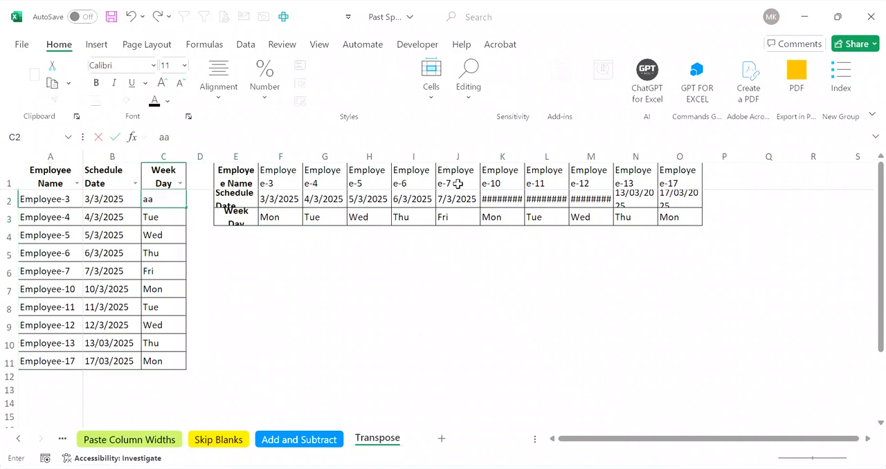
pyautogui.press('Right')
pyautogui.press('Right')
pyautogui.press('Down')
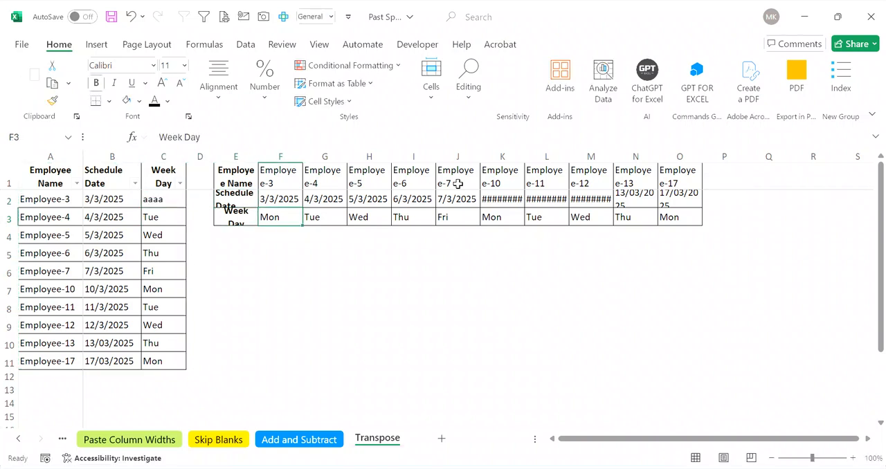
pyautogui.press('Right')
pyautogui.hotkey('ctrl', 'z')
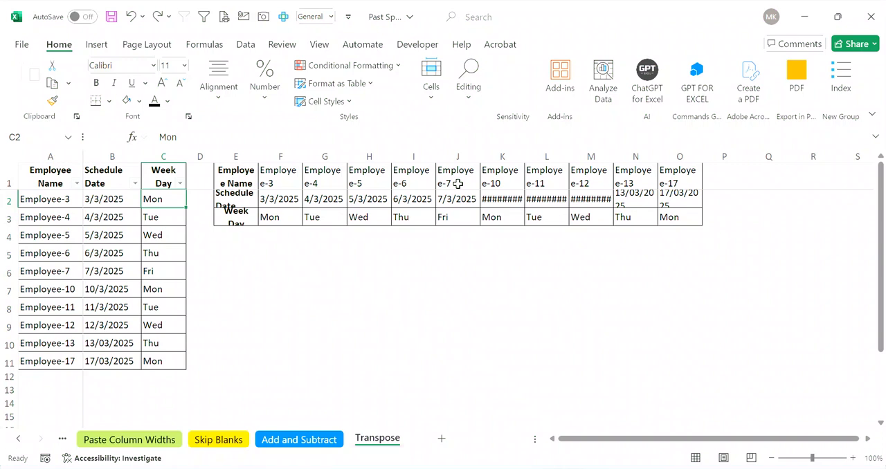
# Step: Undo the transposed paste at E1 and return to cell A1 of the source table
pyautogui.hotkey('ctrl', 'z')
pyautogui.press('Left')
pyautogui.press('Left')
pyautogui.press('Left')
pyautogui.press('Left')
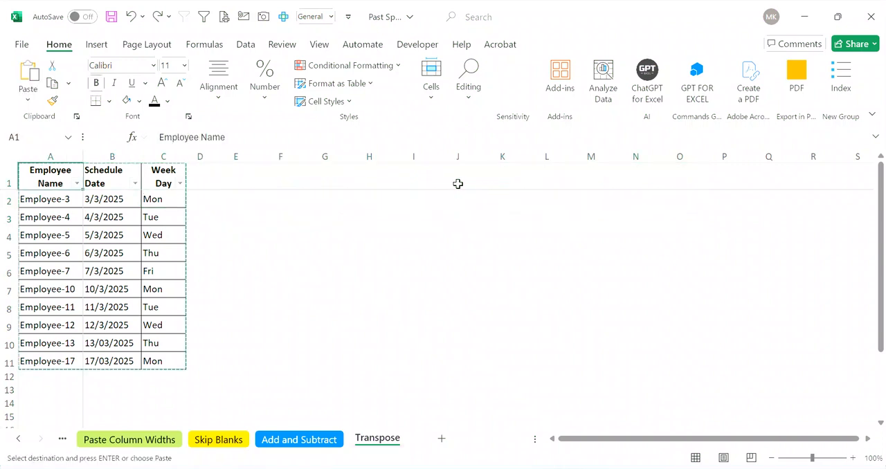
# Step: Paste only the formats of the copied schedule table A1:C11 at E1, with Transpose enabled
pyautogui.hotkey('shift', 'Right')
pyautogui.hotkey('shift', 'Right')
pyautogui.hotkey('ctrl', 'shift', 'Down')
pyautogui.press('Right')
pyautogui.press('Right')
pyautogui.press('Right')
pyautogui.press('Right')
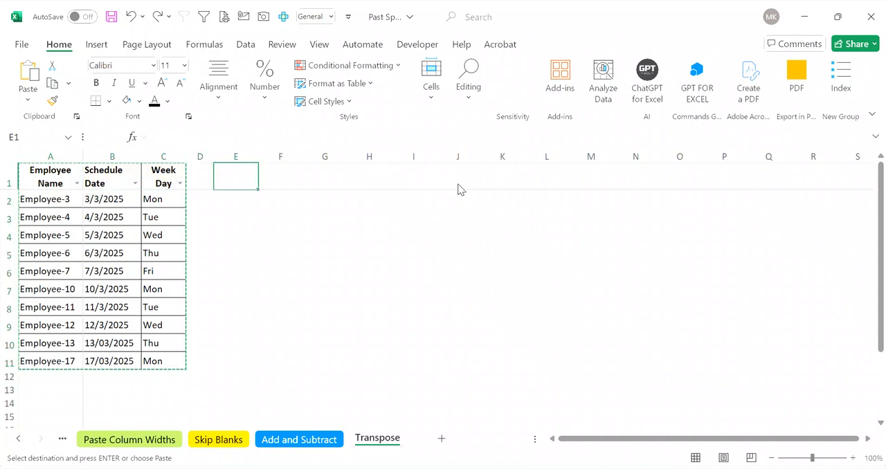
pyautogui.hotkey('ctrl', 'alt', 'v')
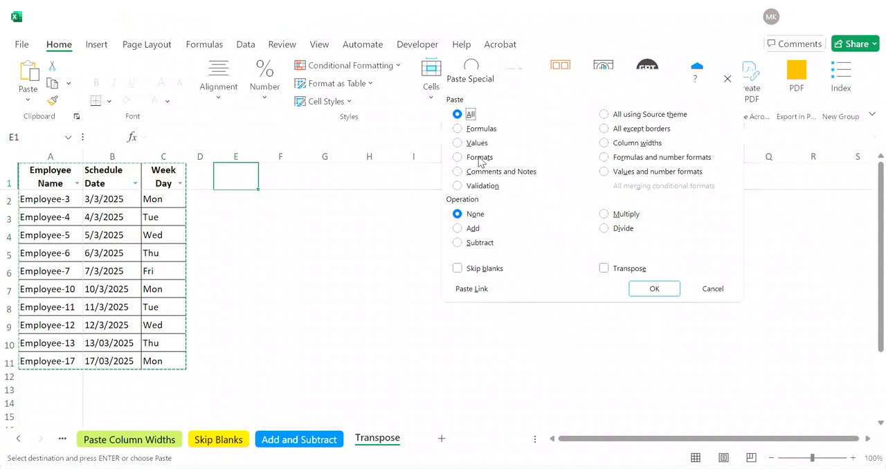
pyautogui.click(479, 158)
pyautogui.click(604, 269)
pyautogui.click(651, 289)
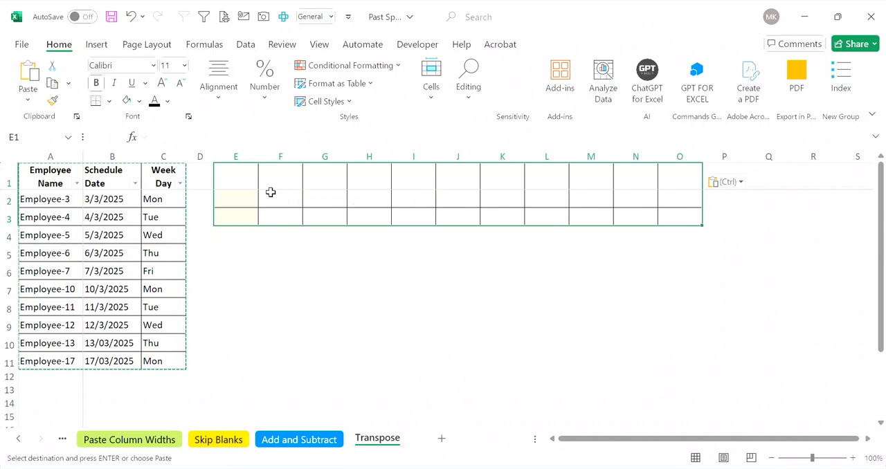
# Step: Enter the array formula =TRANSPOSE(A1:C11) across the formatted range E1:O3
pyautogui.write('=')
pyautogui.write('t')
pyautogui.press('BackSpace')
pyautogui.write('tran')
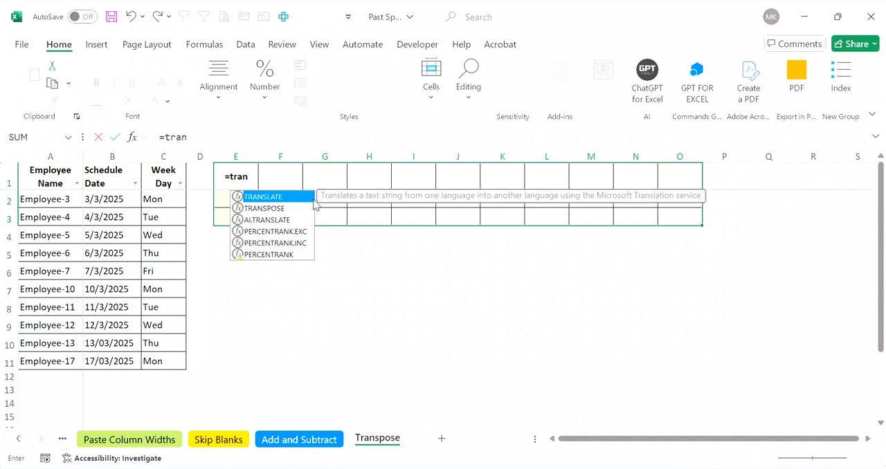
pyautogui.press('Down')
pyautogui.press('Tab')
pyautogui.press('Left')
pyautogui.press('Left')
pyautogui.press('Left')
pyautogui.press('Left')
pyautogui.hotkey('shift', 'Right')
pyautogui.hotkey('shift', 'Right')
pyautogui.hotkey('ctrl', 'shift', 'Down')
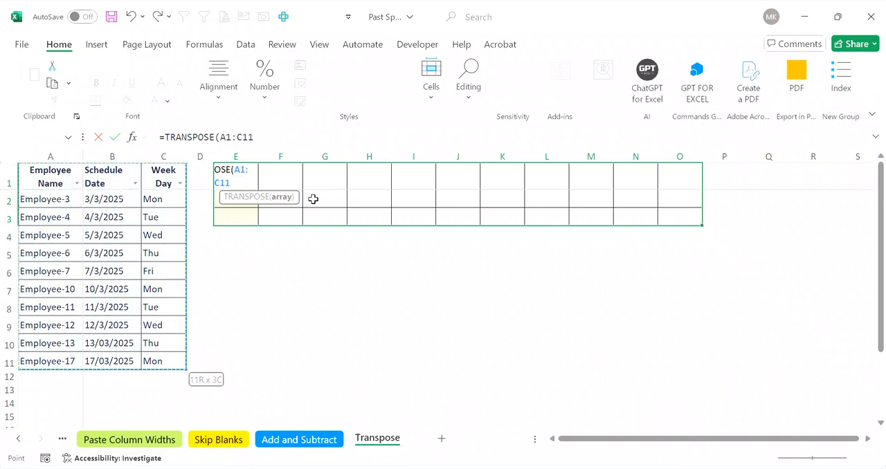
pyautogui.write(')')
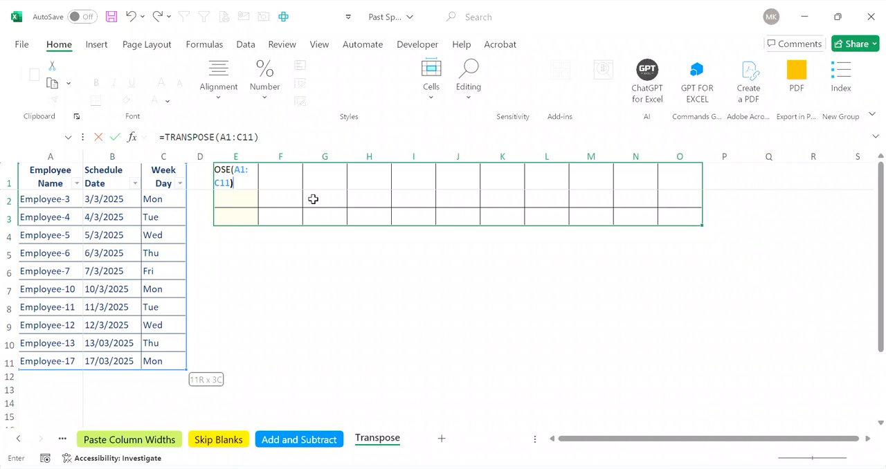
pyautogui.hotkey('ctrl', 'shift', 'Return')
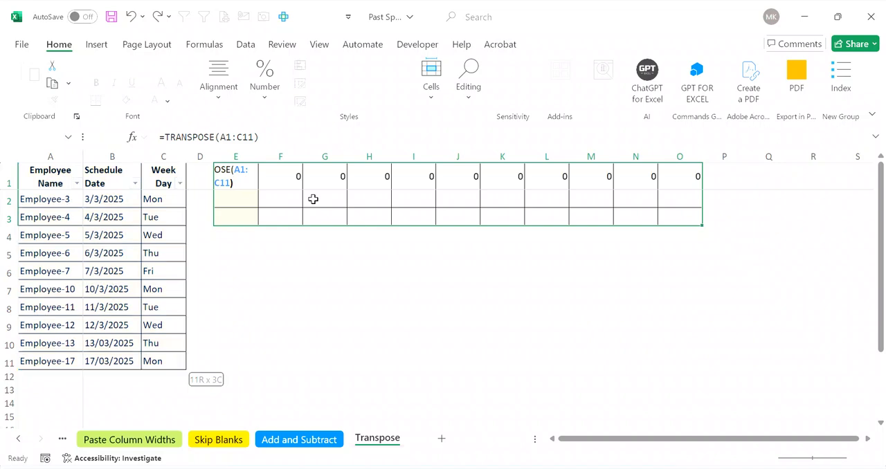
# Step: Widen columns E to O of the transposed table to one equal width
pyautogui.hotkey('ctrl', 'space')
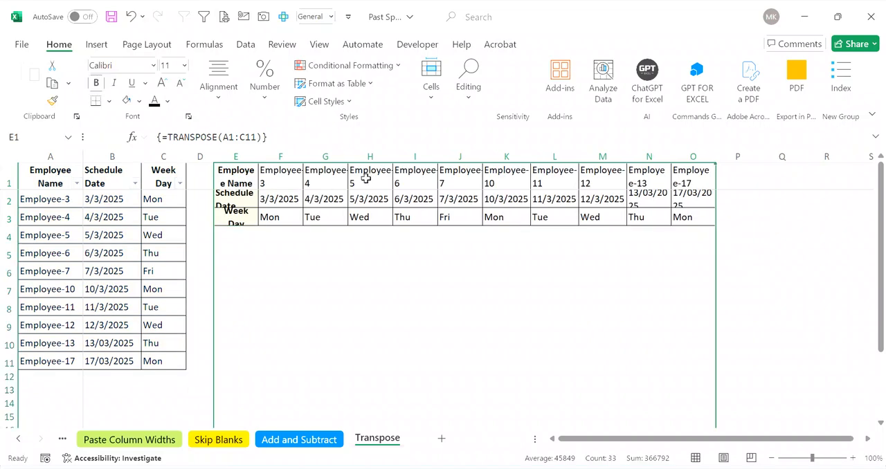
pyautogui.moveTo(393, 157); pyautogui.dragTo(405, 157)
pyautogui.click(375, 201)
# Step: Test the formula link by replacing the employee names in source cells A2 and A3 with a and b
pyautogui.press('Left')
pyautogui.press('Left')
pyautogui.press('Down')
pyautogui.press('Right')
pyautogui.press('Left')
pyautogui.press('Up')
pyautogui.press('Left')
pyautogui.press('Left')
pyautogui.press('Left')
pyautogui.press('Left')
pyautogui.press('Down')
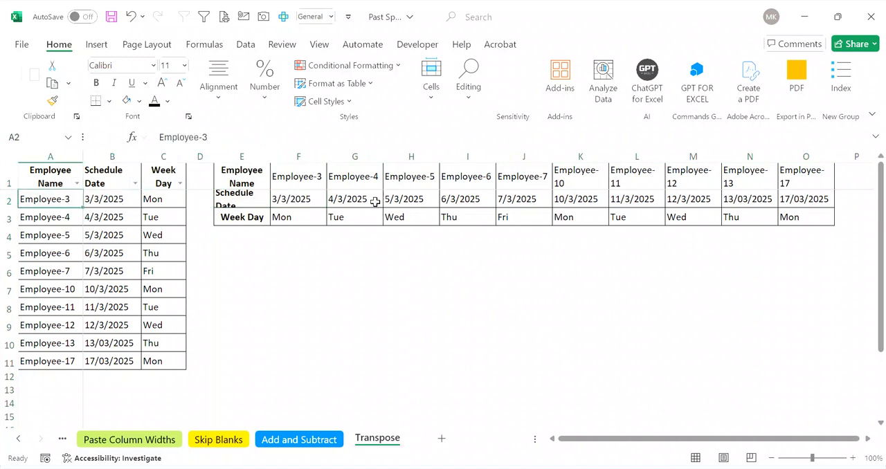
pyautogui.write('a')
pyautogui.press('Return')
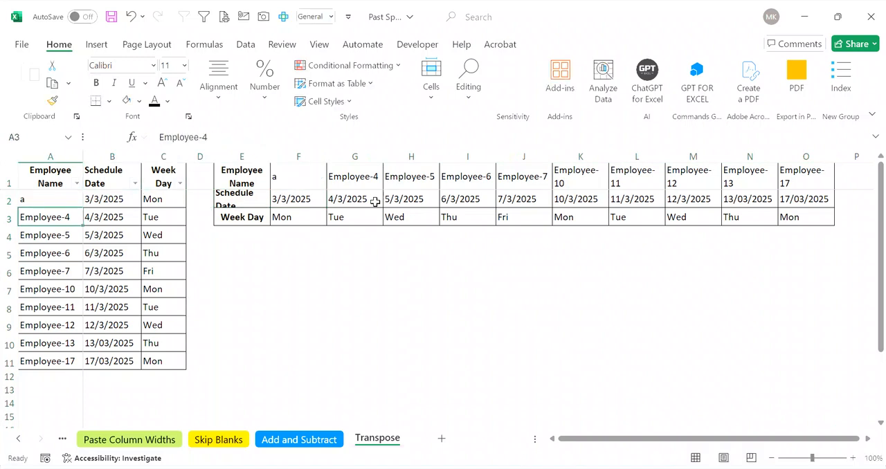
pyautogui.write('b')
pyautogui.press('Return')
# Step: Replace the week days in source cells C2:C6 with the numbers 1 to 5
pyautogui.press('Up')
pyautogui.press('Right')
pyautogui.press('Right')
pyautogui.press('Up')
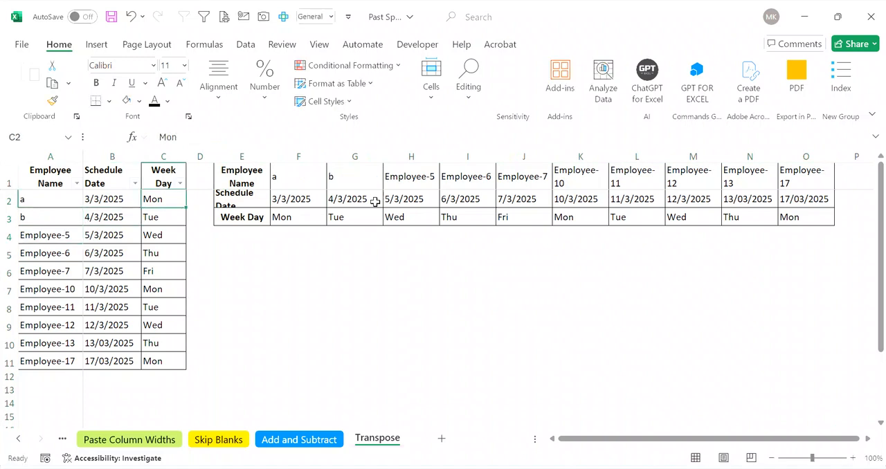
pyautogui.write('1')
pyautogui.press('Return')
pyautogui.write('2')
pyautogui.press('Return')
pyautogui.write('3')
pyautogui.press('Return')
pyautogui.write('4')
pyautogui.press('Return')
pyautogui.write('5')
pyautogui.press('Return')
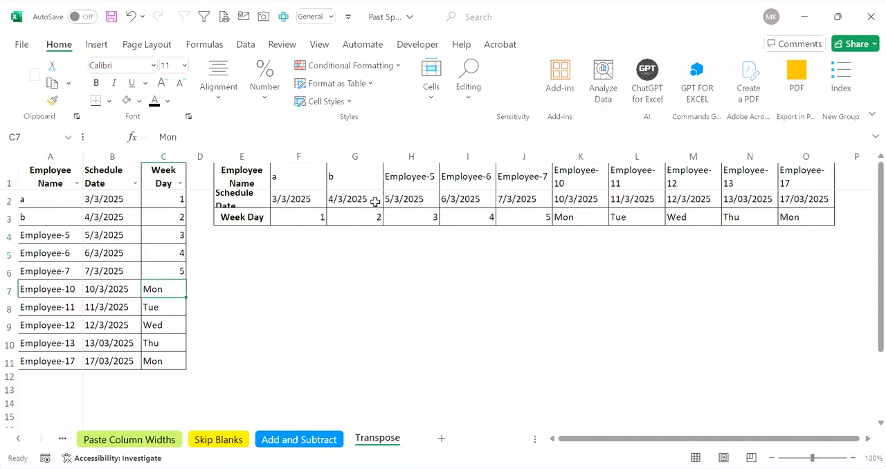
# Step: Undo all the test entries in the source table's Week Day and Employee Name columns
pyautogui.hotkey('ctrl', 'z')
pyautogui.hotkey('ctrl', 'z')
pyautogui.hotkey('ctrl', 'z')
pyautogui.hotkey('ctrl', 'z')
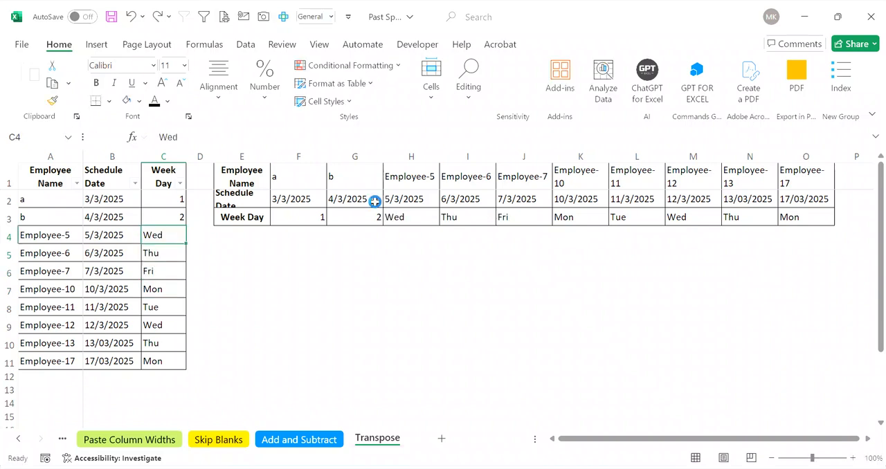
pyautogui.hotkey('ctrl', 'z')
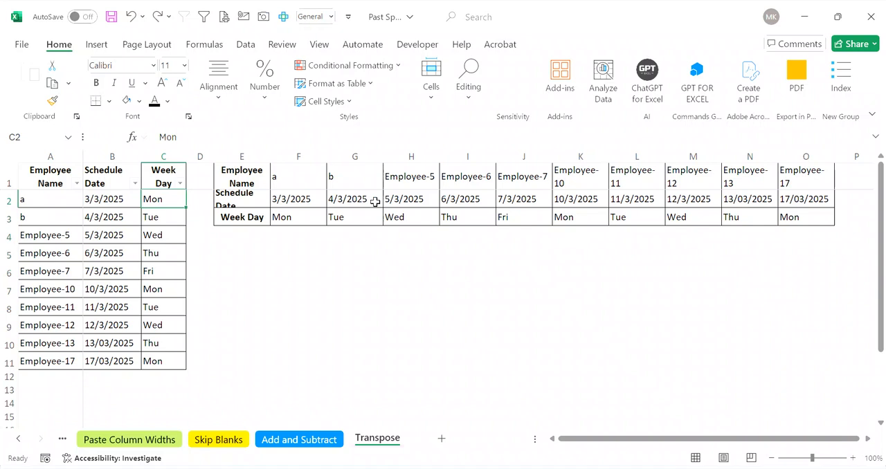
pyautogui.hotkey('ctrl', 'z')
pyautogui.hotkey('ctrl', 'z')
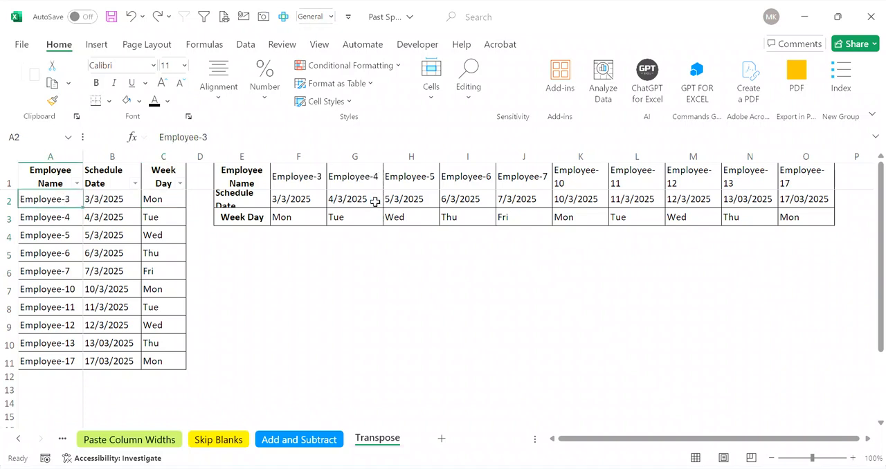
# Step: Check the array formula in the Schedule Date row of the transposed table, from F2 to L2
pyautogui.press('Right')
pyautogui.press('Right')
pyautogui.press('Right')
pyautogui.press('Right')
pyautogui.press('Right')
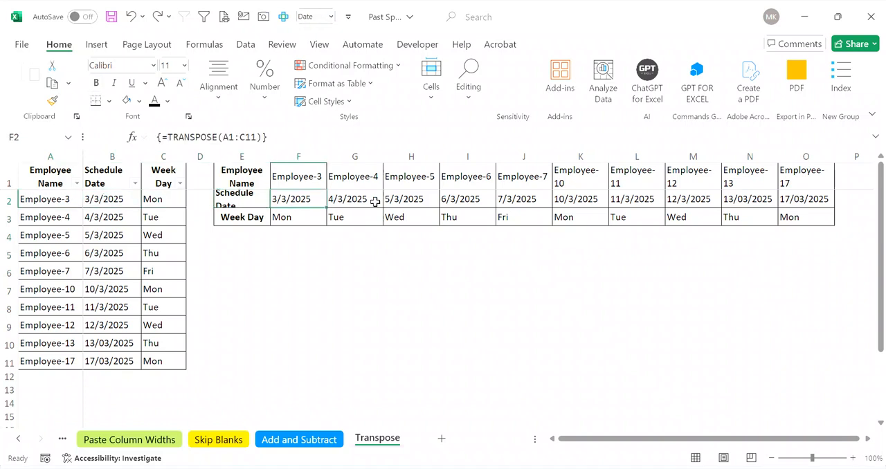
pyautogui.press('Right')
pyautogui.press('Right')
pyautogui.press('Right')
pyautogui.press('Right')
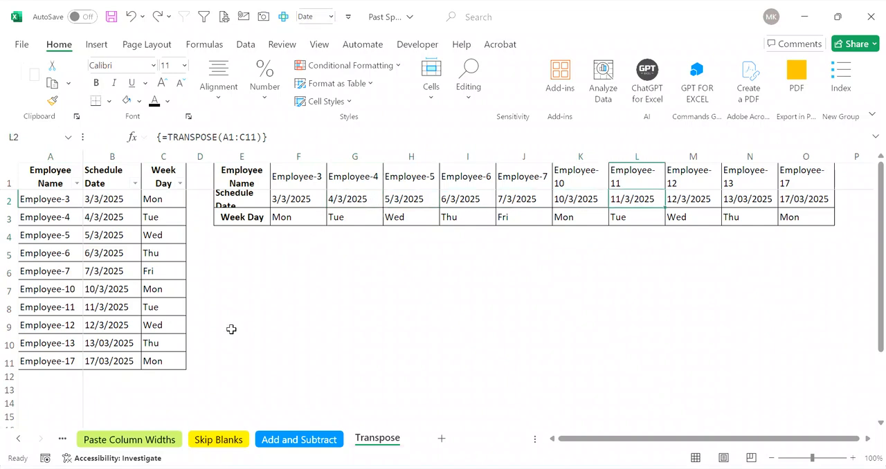
# Step: Go back through the example sheets to Format Paste and copy its attendance table A1:H19
pyautogui.click(131, 441)
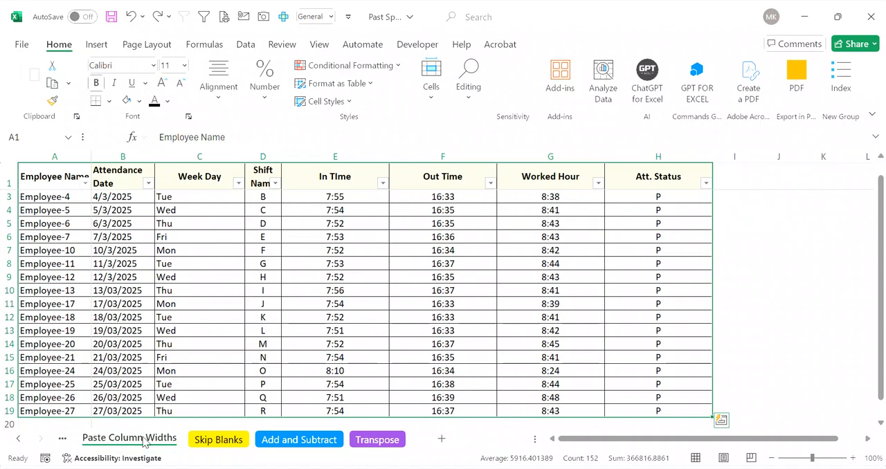
pyautogui.click(19, 439)
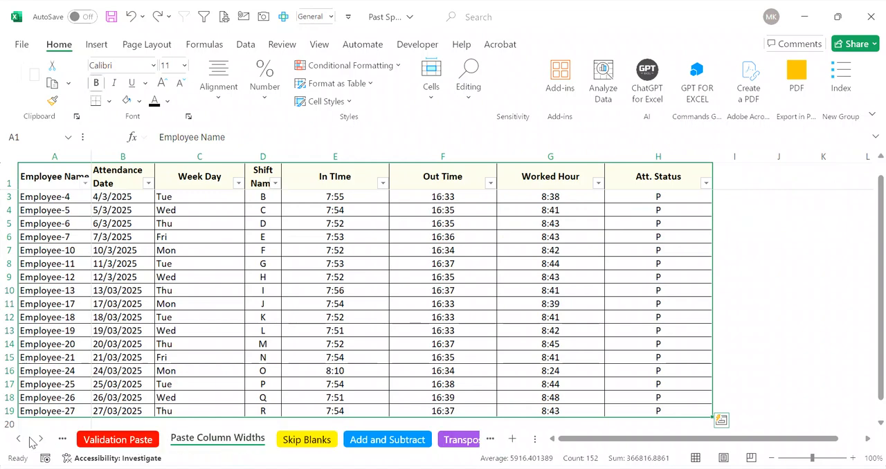
pyautogui.click(118, 440)
pyautogui.click(19, 439)
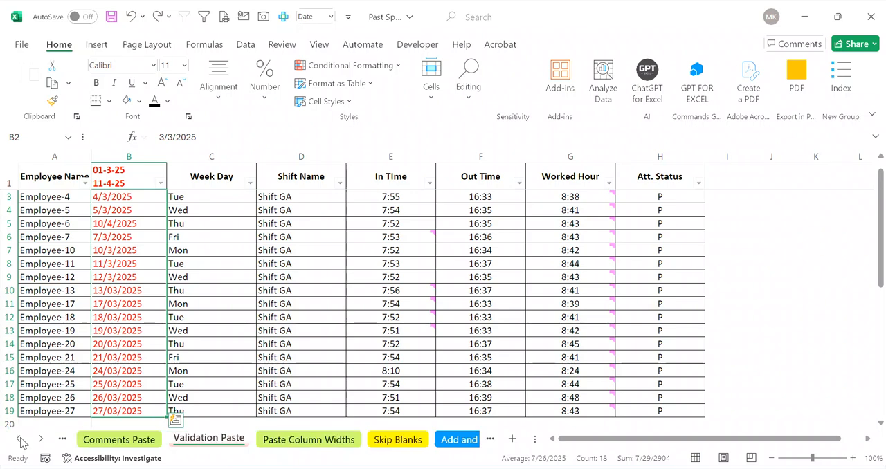
pyautogui.click(112, 441)
pyautogui.press('Up')
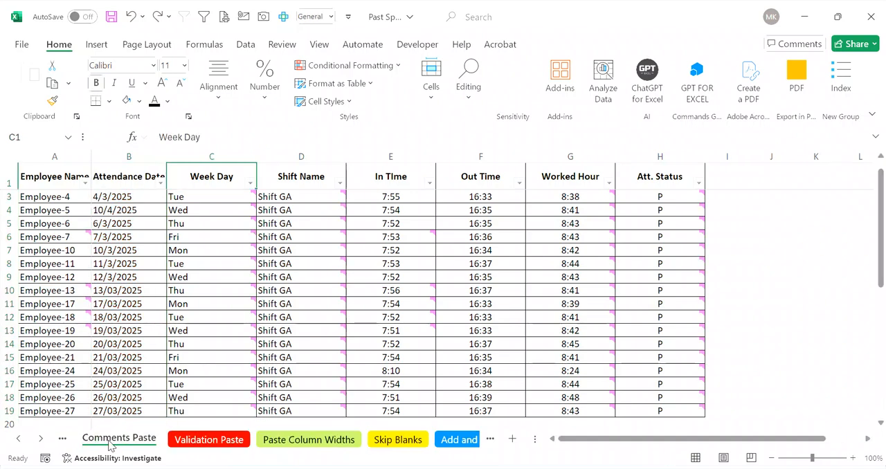
pyautogui.click(19, 439)
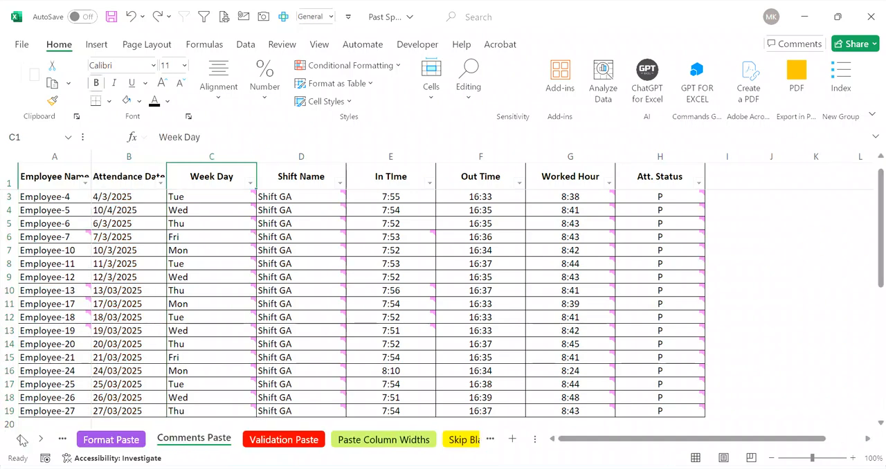
pyautogui.click(120, 441)
pyautogui.hotkey('ctrl', 'shift', 'Right')
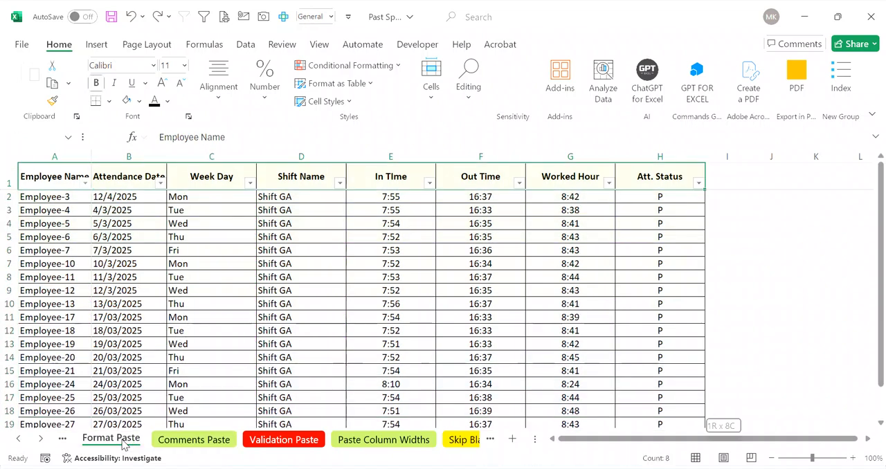
pyautogui.hotkey('ctrl', 'shift', 'Down')
pyautogui.hotkey('ctrl', 'c')
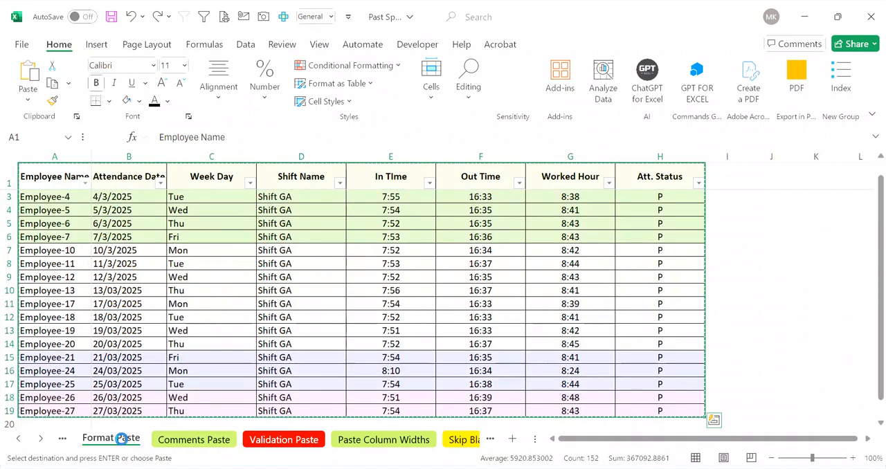
# Step: Create a new workbook and paste the copied attendance table at A1 using All using Source theme
pyautogui.hotkey('ctrl', 'n')
pyautogui.hotkey('ctrl', 'alt', 'v')
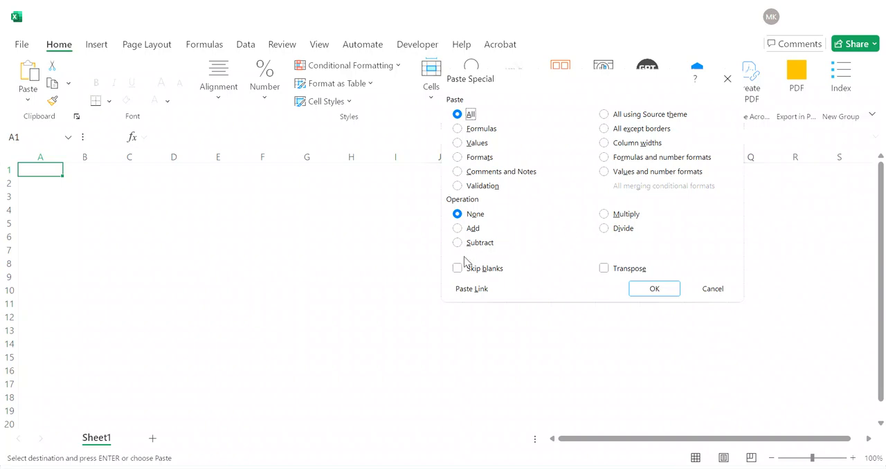
pyautogui.click(645, 119)
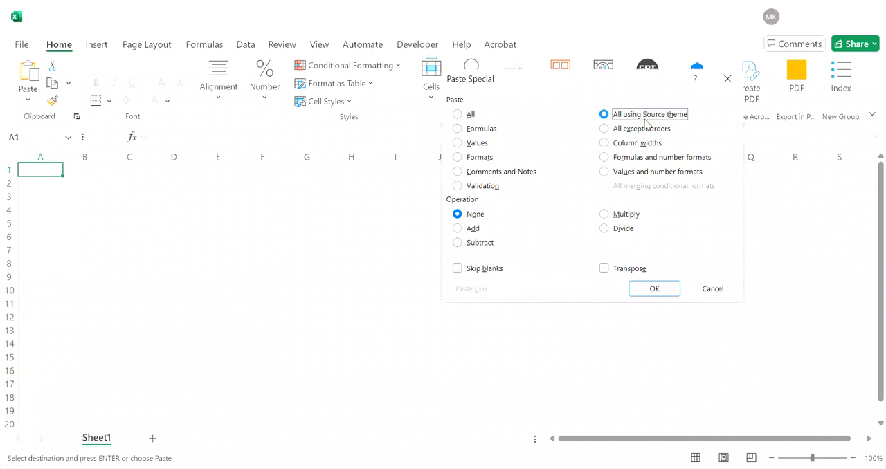
pyautogui.click(655, 290)
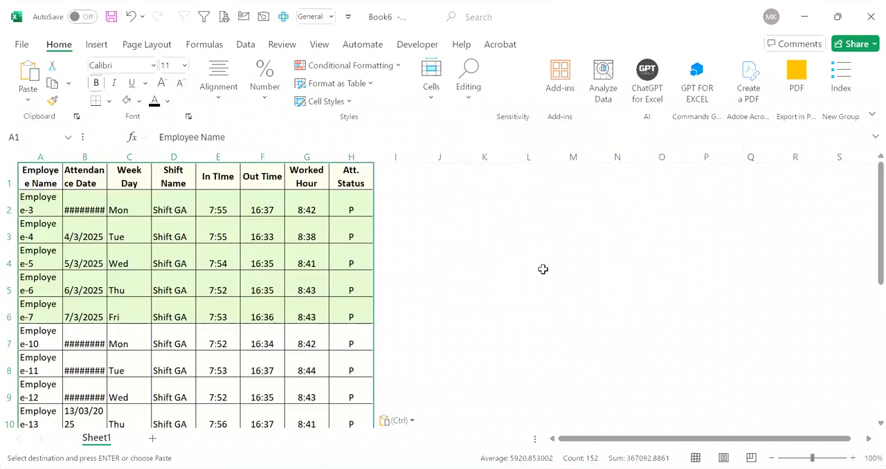
# Step: Undo the source-theme paste, paste the table with All except borders, and check cells F2 and G2
pyautogui.hotkey('ctrl', 'z')
pyautogui.hotkey('ctrl', 'alt', 'v')
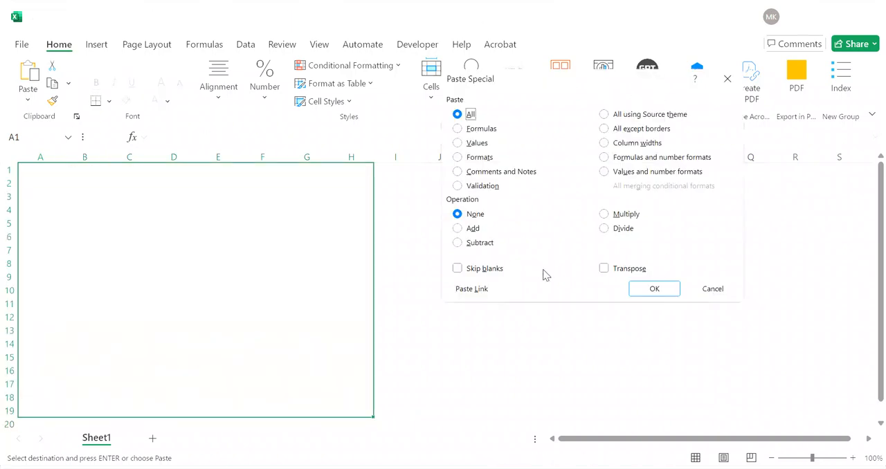
pyautogui.click(645, 133)
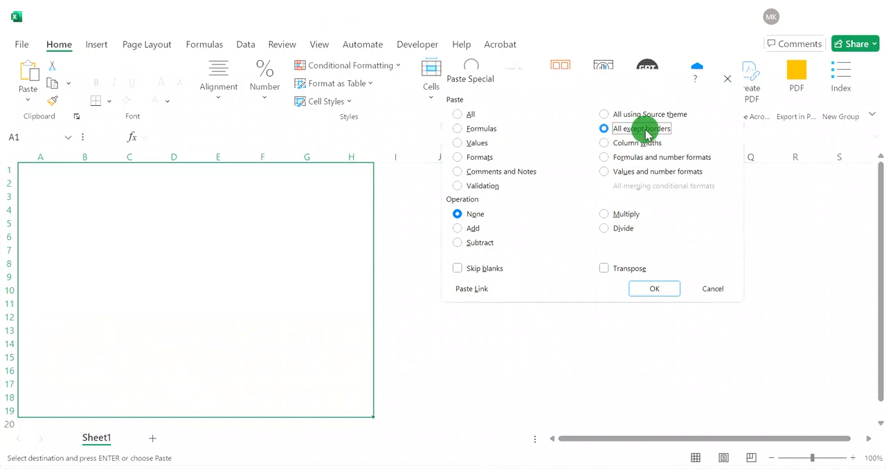
pyautogui.click(654, 289)
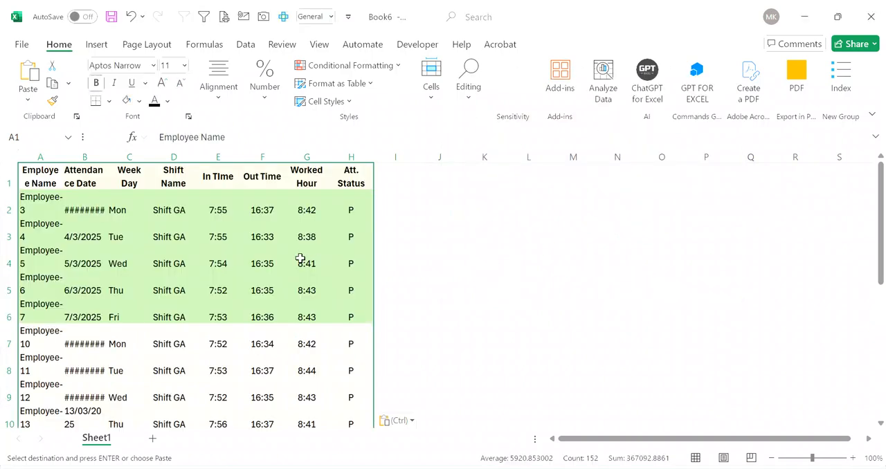
pyautogui.click(262, 212)
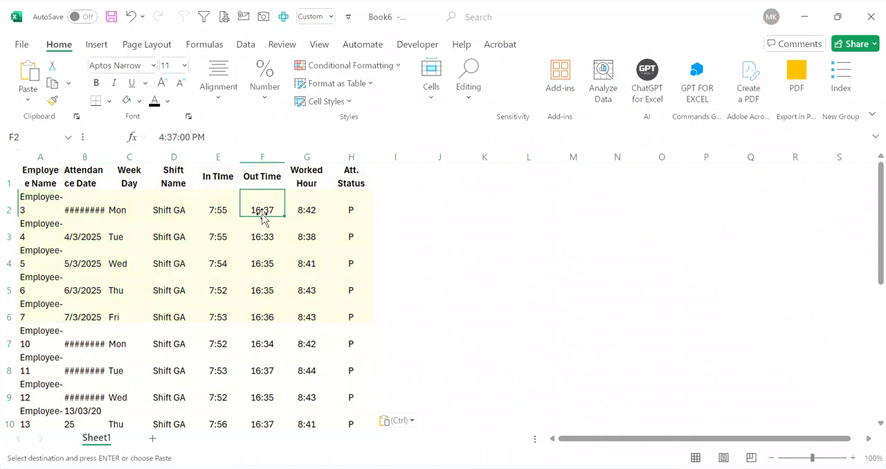
pyautogui.click(303, 211)
# Step: Undo the borderless paste and paste the table at A1 with Formulas and number formats
pyautogui.hotkey('ctrl', 'z')
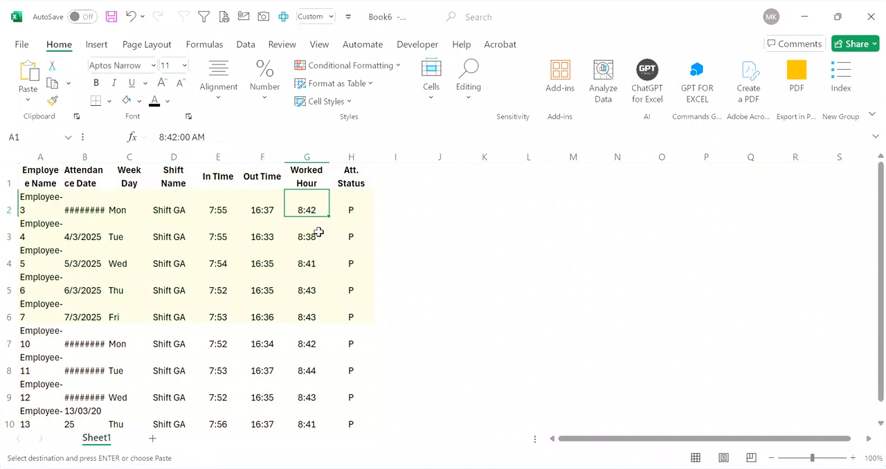
pyautogui.hotkey('ctrl', 'alt', 'v')
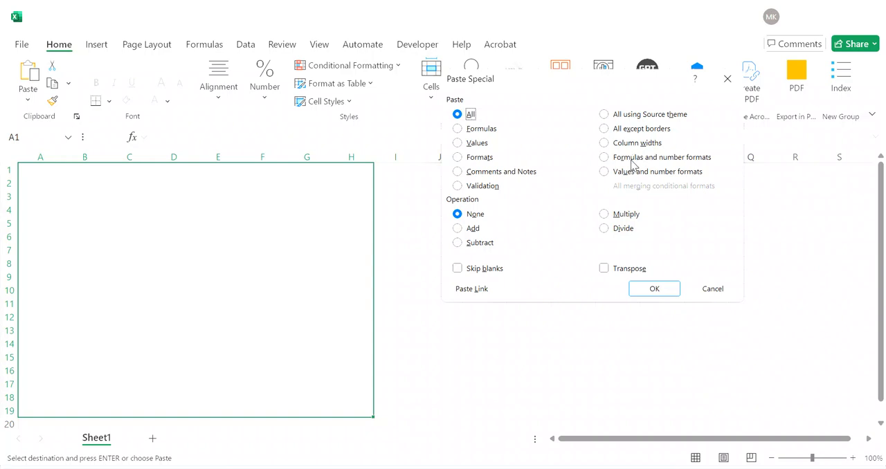
pyautogui.click(631, 161)
pyautogui.click(653, 288)
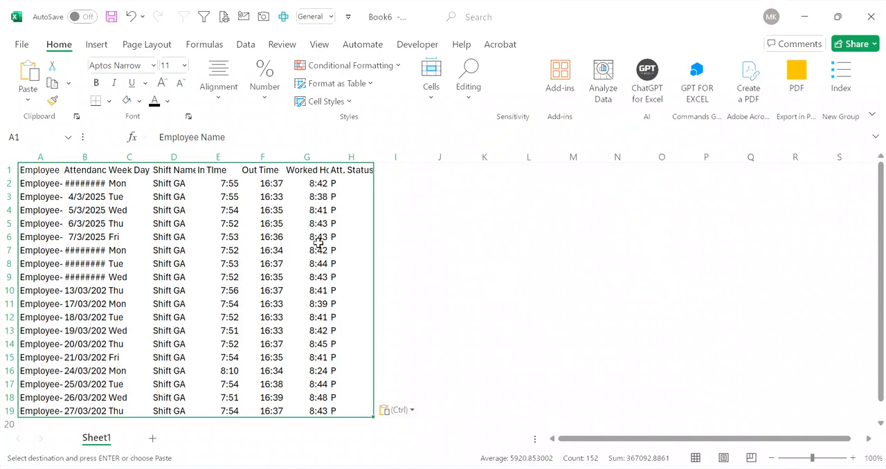
# Step: Undo the last paste, paste the attendance table at A1 with Values and number formats, and check cells G6 and F6
pyautogui.hotkey('ctrl', 'z')
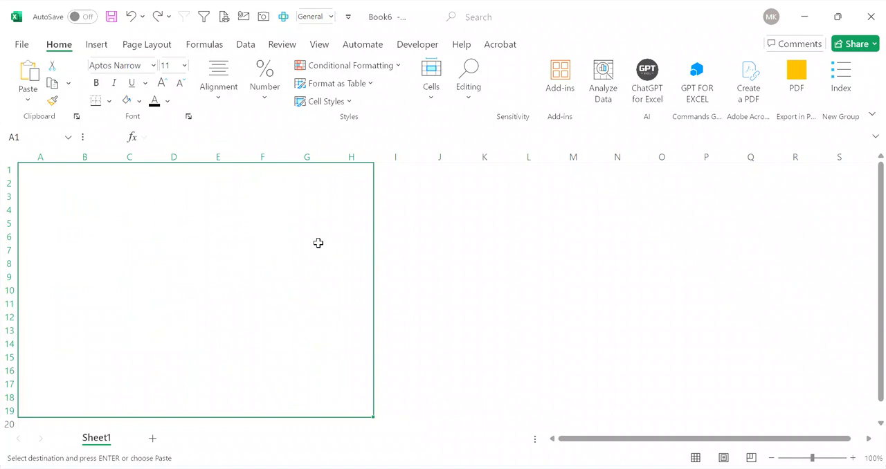
pyautogui.hotkey('ctrl', 'alt', 'v')
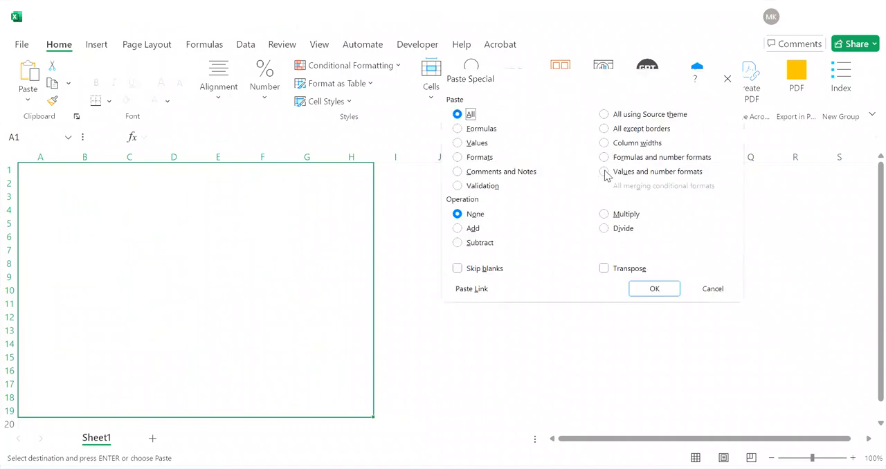
pyautogui.click(644, 173)
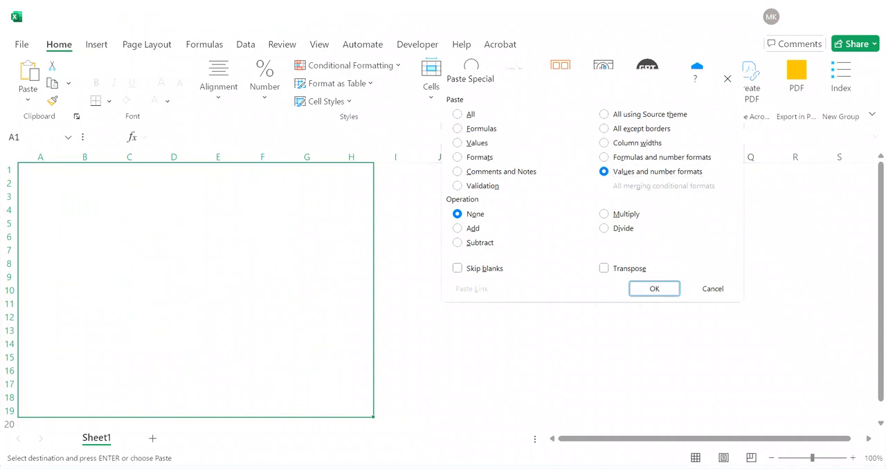
pyautogui.click(657, 288)
pyautogui.click(316, 237)
pyautogui.click(262, 236)
# Step: Undo the values and number formats paste, and return to the Past Special sheet of the Past Special workbook
pyautogui.hotkey('ctrl', 'z')
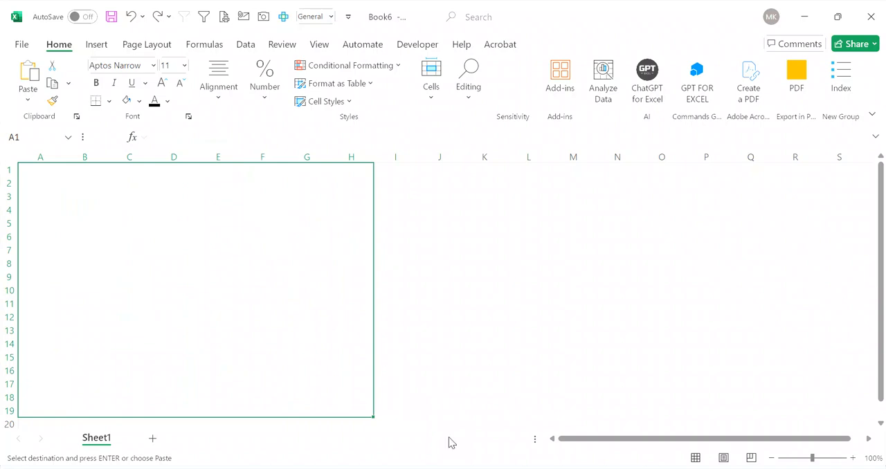
pyautogui.click(540, 468)
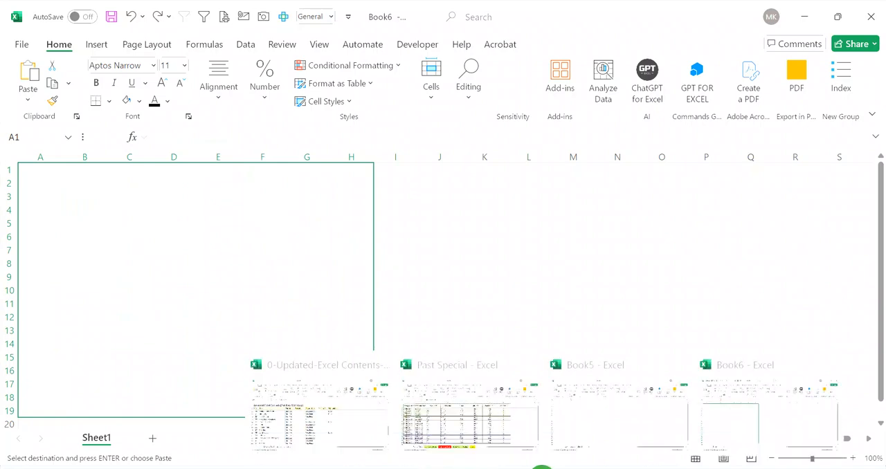
pyautogui.click(445, 425)
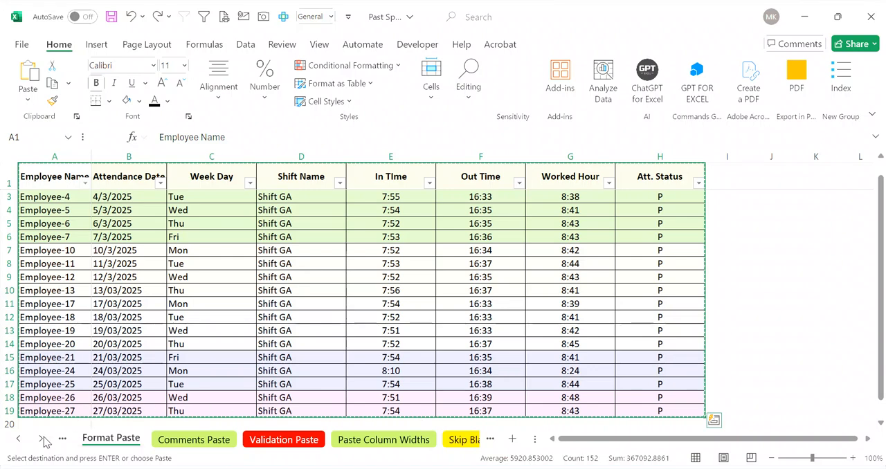
pyautogui.click(21, 440)
pyautogui.click(21, 440)
pyautogui.click(21, 439)
pyautogui.click(20, 440)
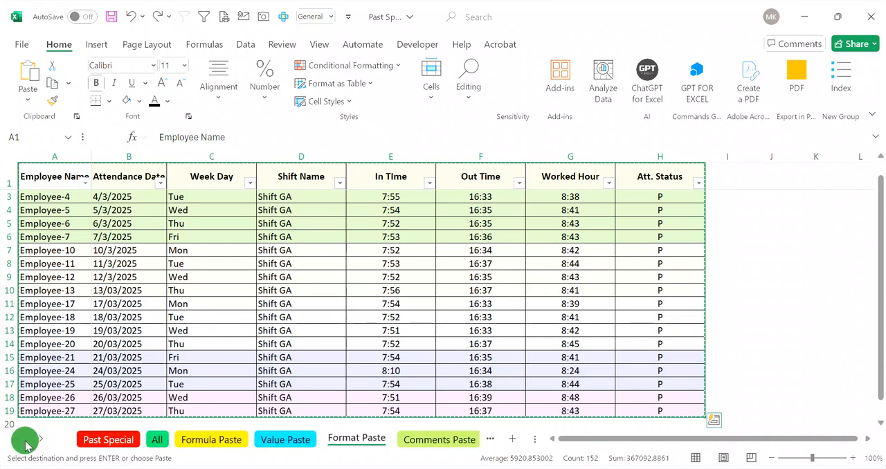
pyautogui.click(115, 441)
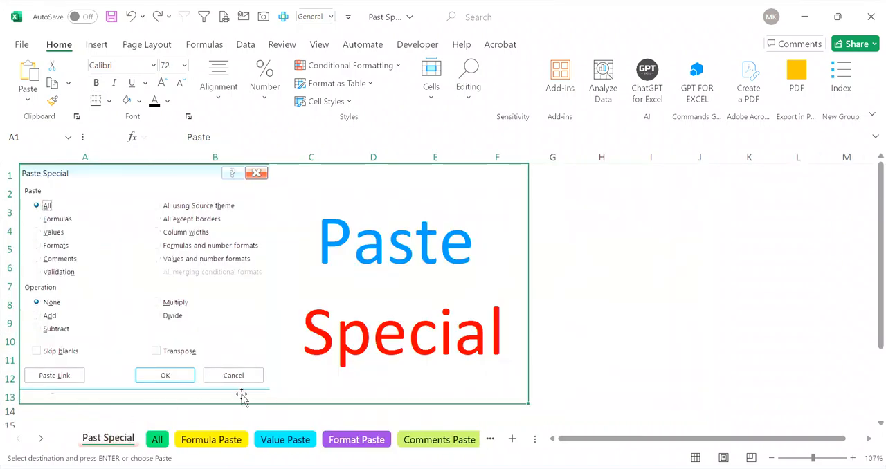